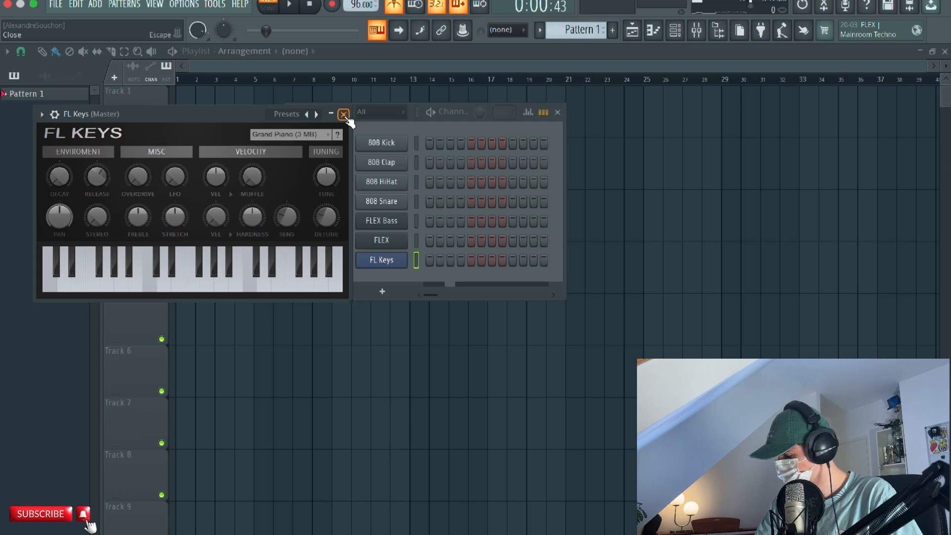
Load the Dark Piano preset in FL Keys and close the instrument window.
click(316, 114)
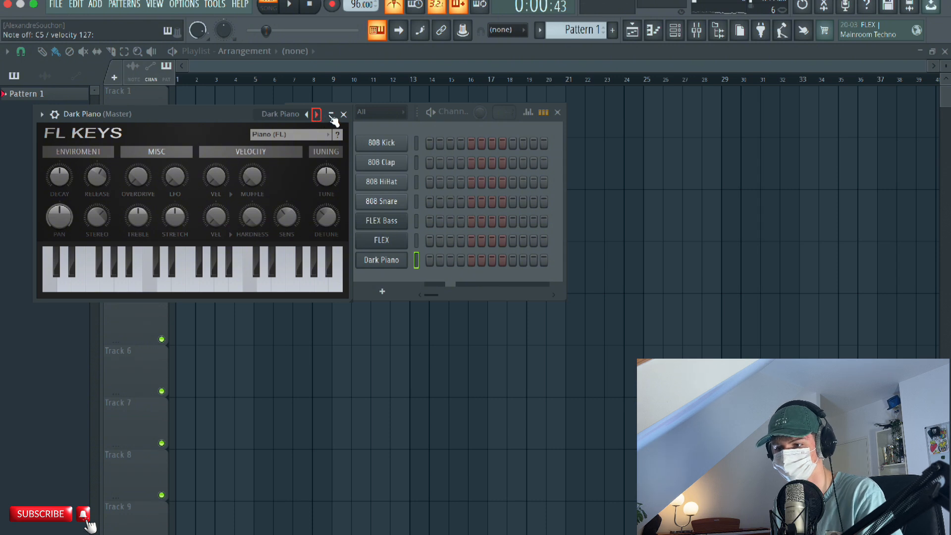
click(345, 114)
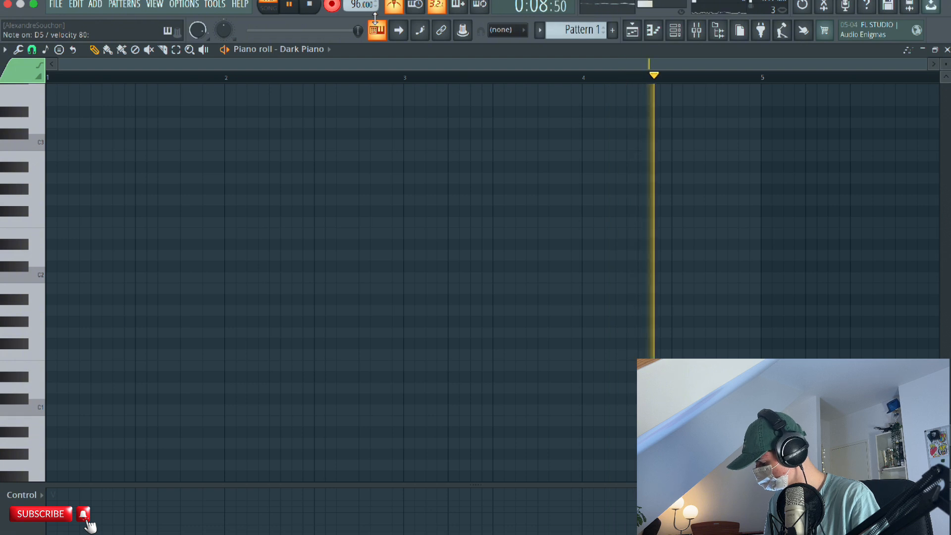
Finish recording the four-bar piano chord progression and play it back.
key(space)
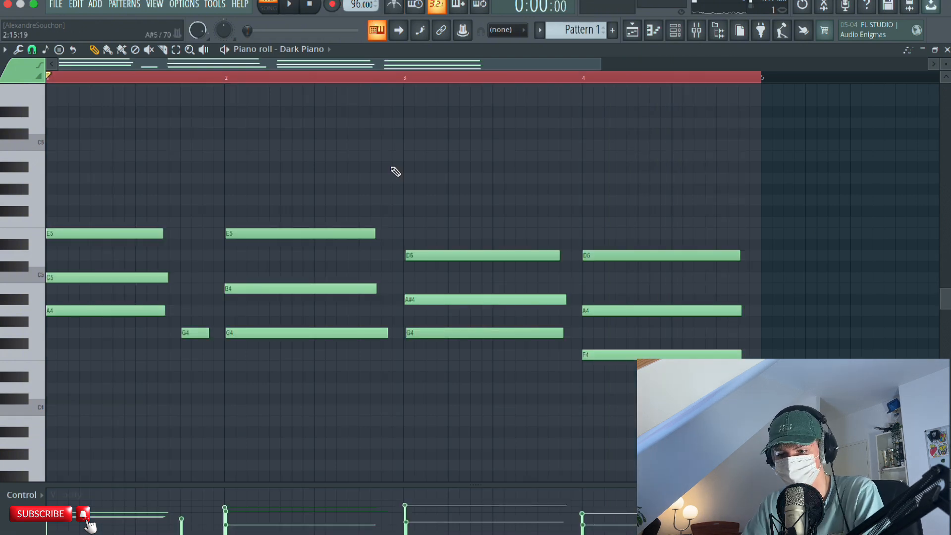
key(space)
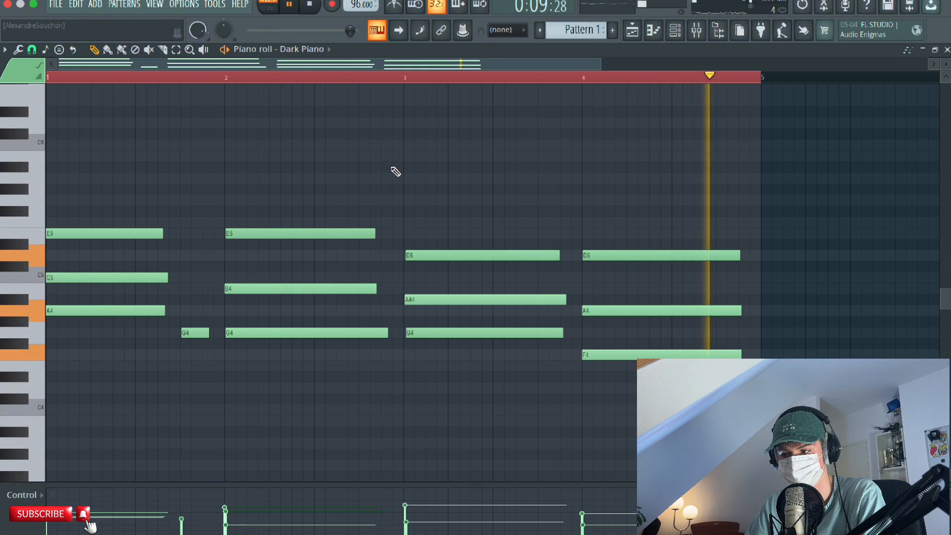
key(space)
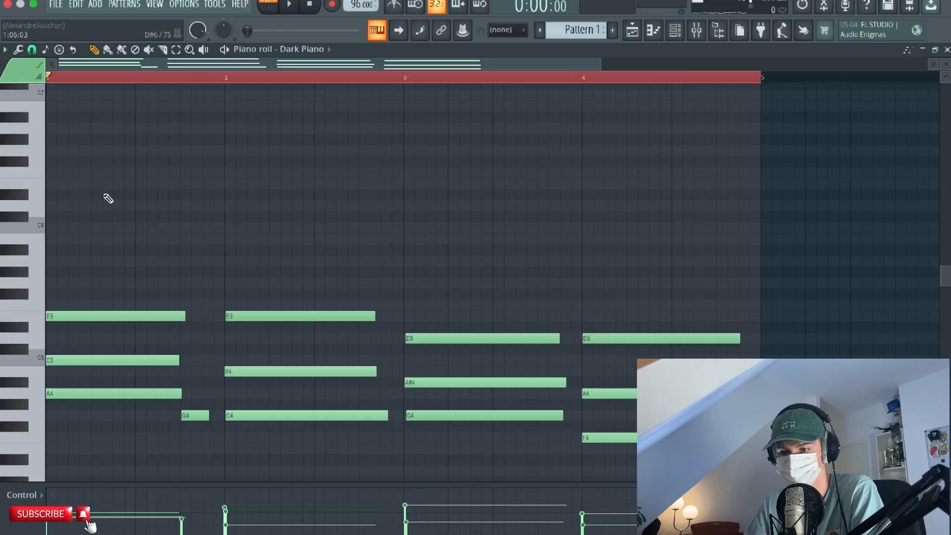
Place three staggered melody notes, E6, D6 and B5, in the first half of bar 1 above the chords.
scroll(94, 195, down, 1)
scroll(99, 184, up, 2)
click(52, 198)
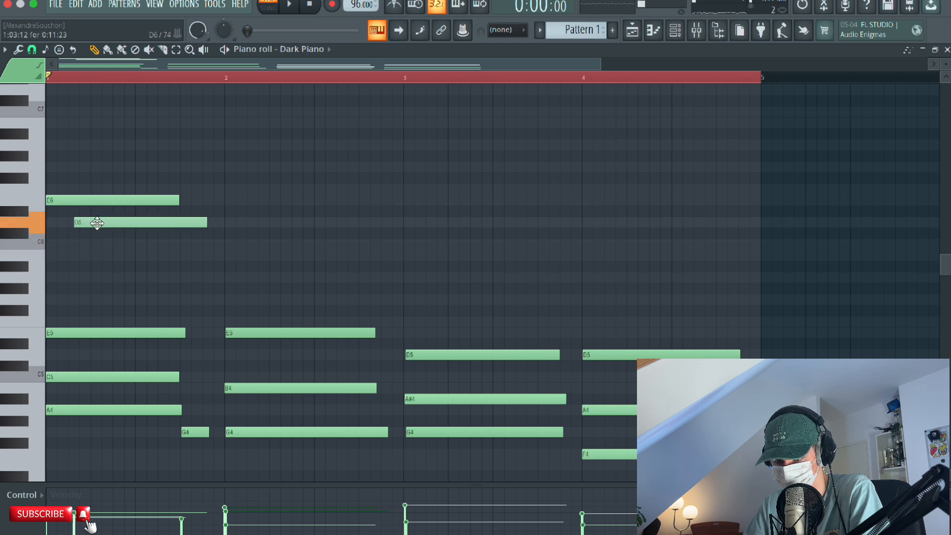
key(space)
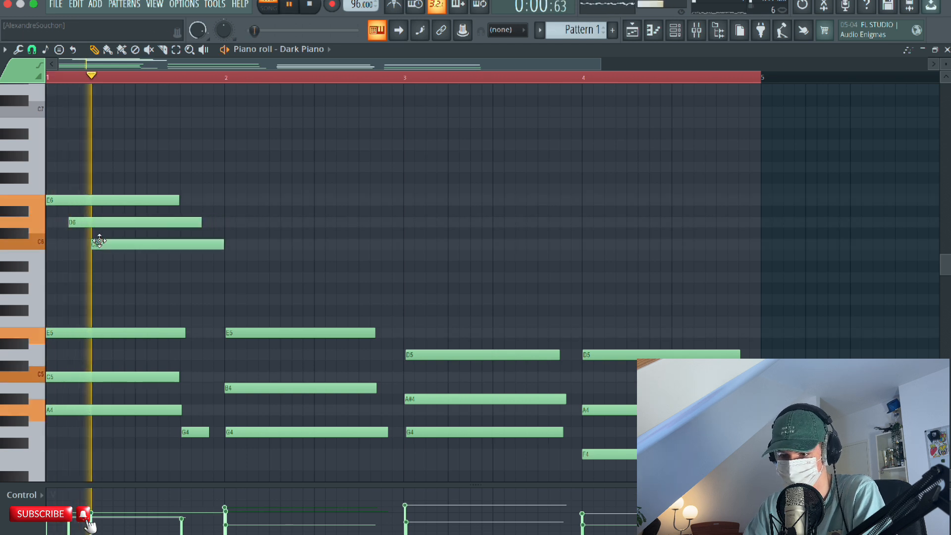
key(space)
drag(98, 243, 98, 259)
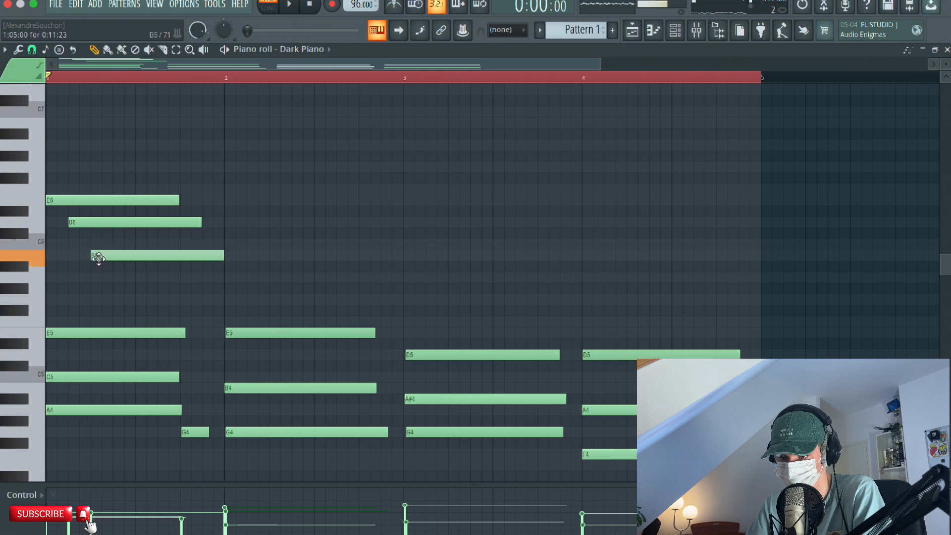
key(space)
key(space)
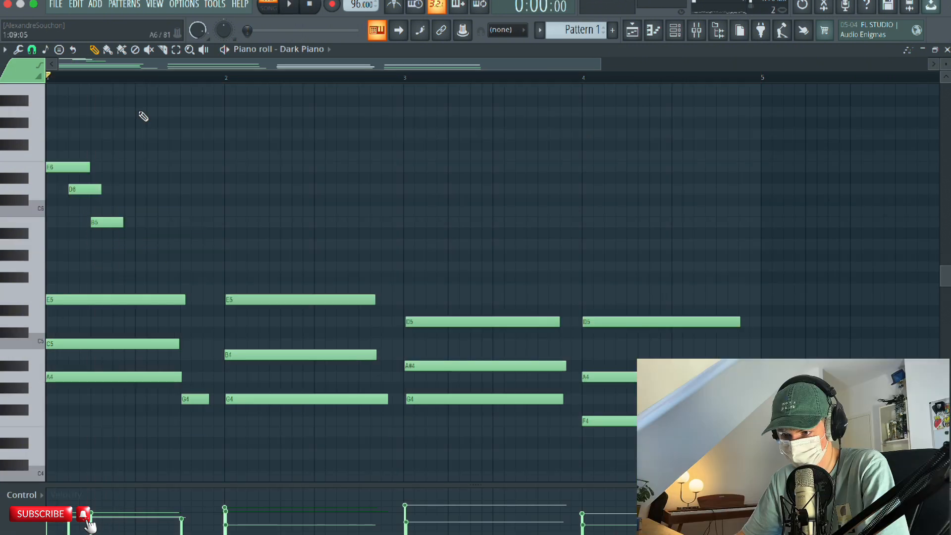
Add melody notes A6, G6 and G5 in the second half of bar 1, aligning G5 with G6, and play the result.
click(141, 113)
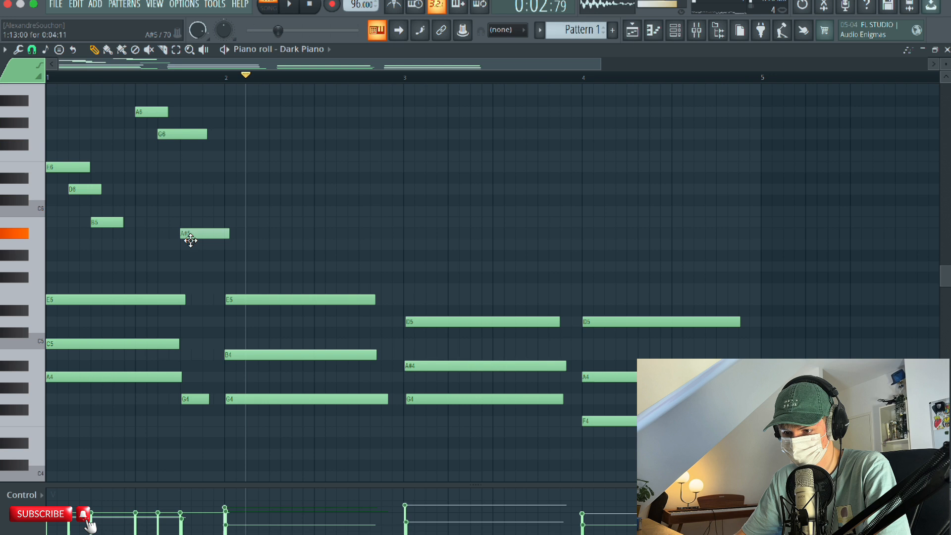
drag(191, 240, 190, 267)
click(290, 5)
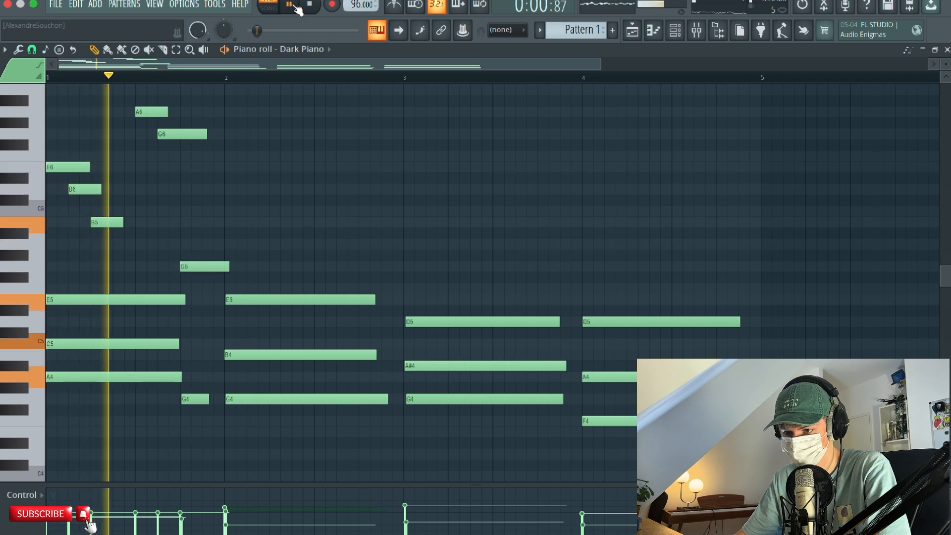
click(290, 5)
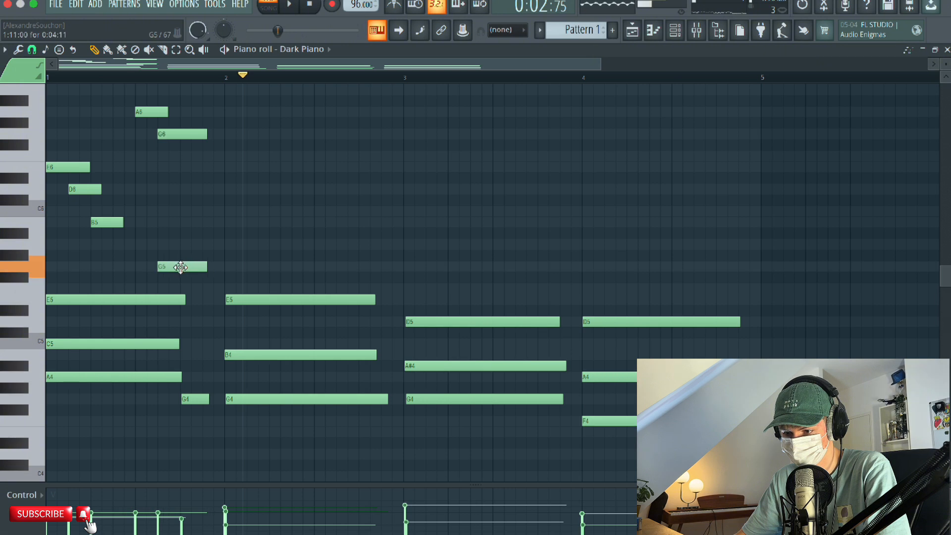
click(290, 4)
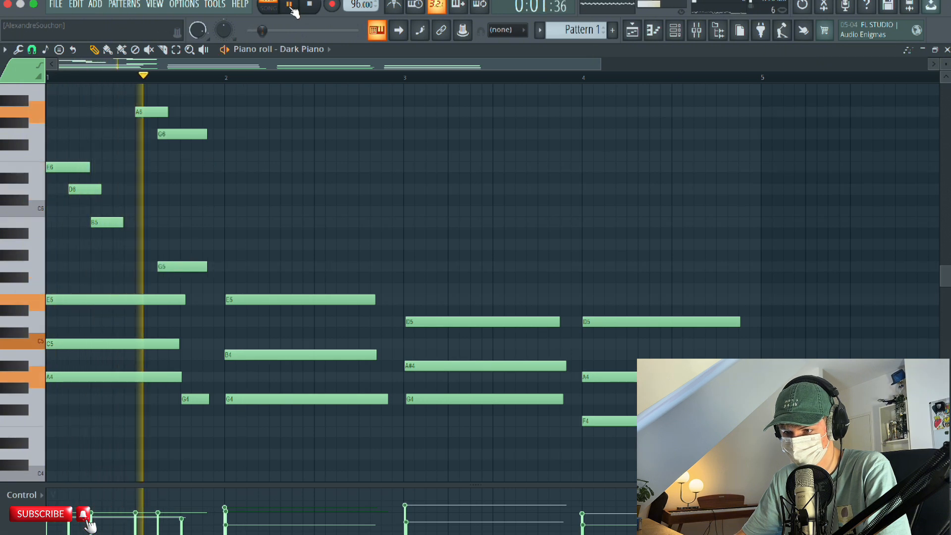
key(space)
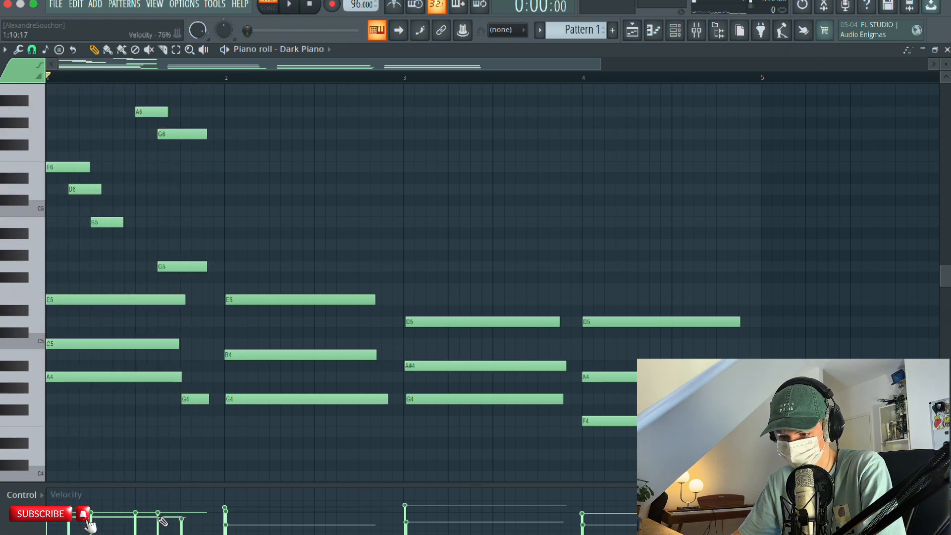
Lower the velocity of the G notes late in bar 1, delete the extra F6 note and play the melody.
double_click(175, 268)
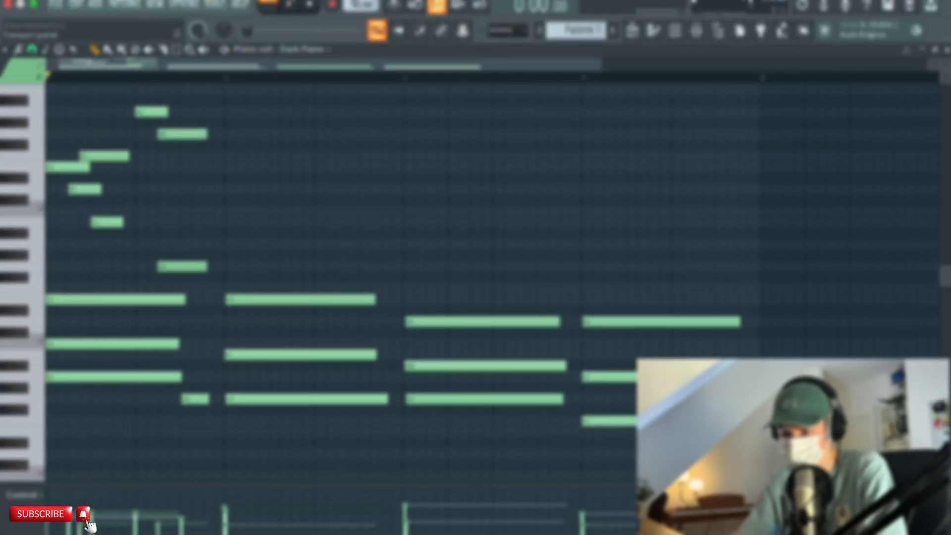
key(space)
right_click(118, 156)
click(292, 5)
key(space)
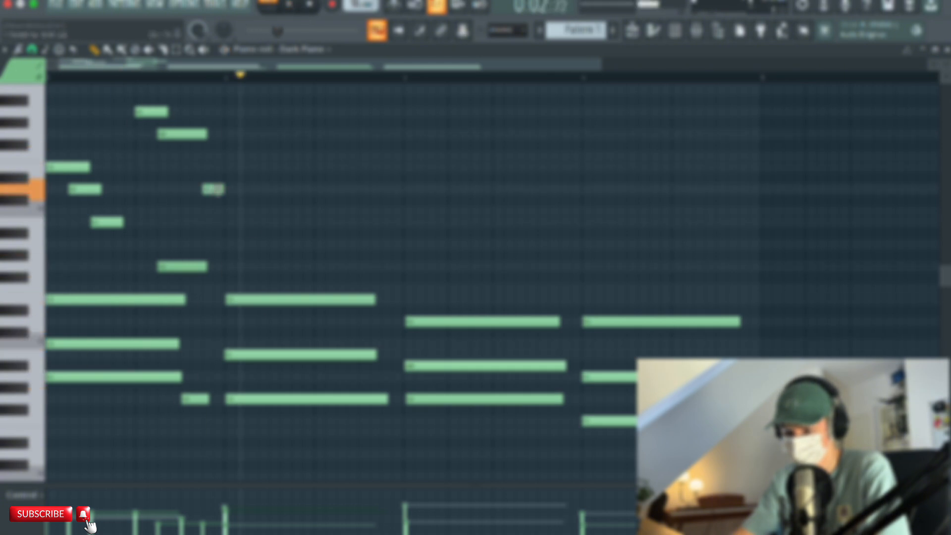
Build the bar 2 melody with B5, C6, G5 and A5, shortening B5 so it ends where C6 starts.
click(238, 222)
click(259, 211)
click(280, 191)
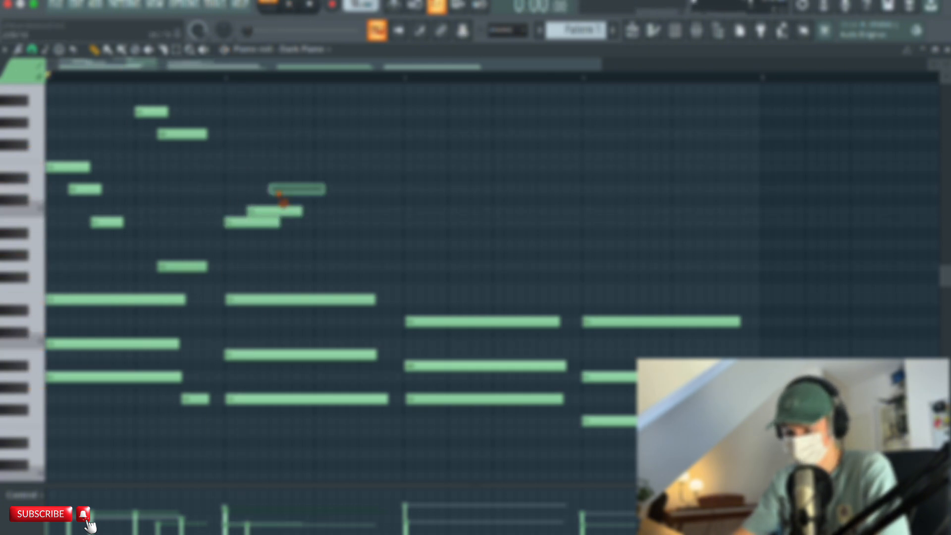
key(space)
drag(281, 191, 297, 262)
key(space)
drag(278, 222, 243, 233)
key(space)
scroll(242, 235, right, 2)
click(277, 238)
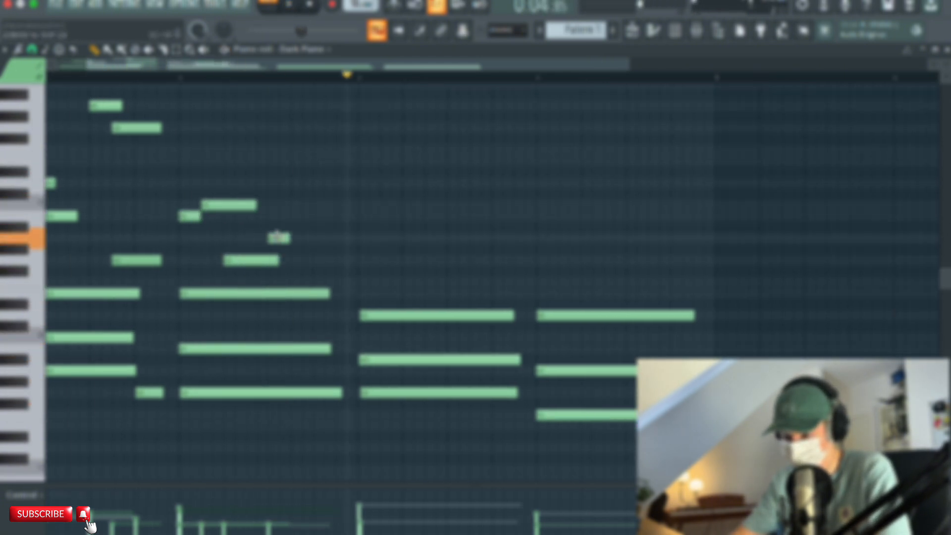
Complete the end of bar 2 with G6, E6 and a short D6 note, playing the melody to check it.
click(290, 5)
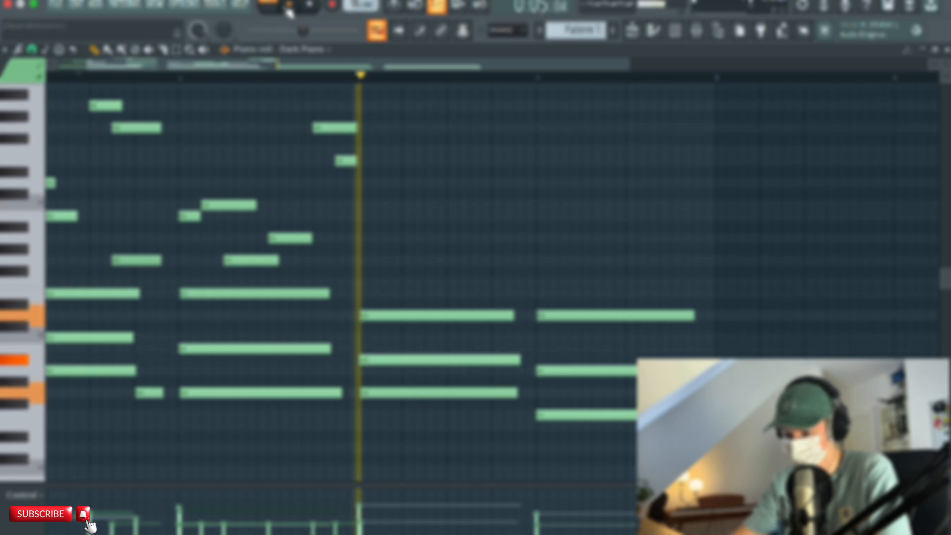
click(309, 4)
scroll(347, 173, left, 2)
click(291, 5)
click(291, 5)
click(349, 183)
click(310, 5)
click(291, 5)
click(291, 5)
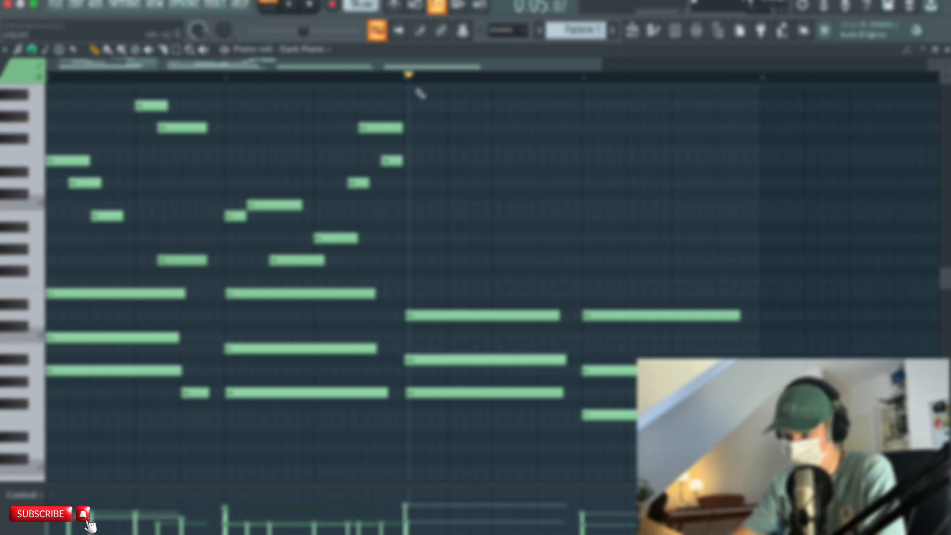
Shorten the D6 note in bar 2 into a grace note directly before G6 and listen to it.
scroll(379, 182, up, 5)
scroll(366, 183, down, 1)
drag(334, 158, 362, 158)
click(309, 4)
click(291, 5)
click(291, 5)
click(309, 4)
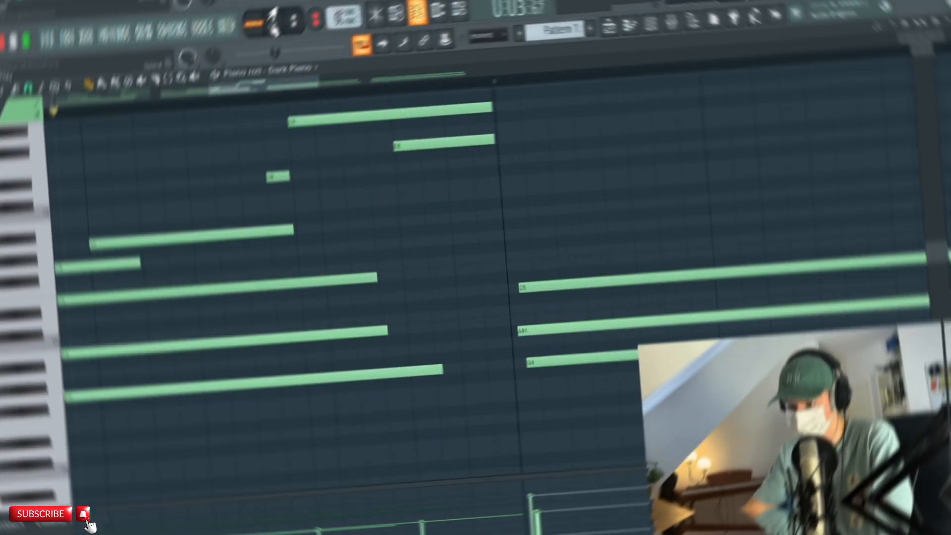
click(289, 5)
click(289, 5)
Examine the melody notes in bars 1 and 2, especially the D6 grace note leading into G6.
scroll(255, 88, down, 3)
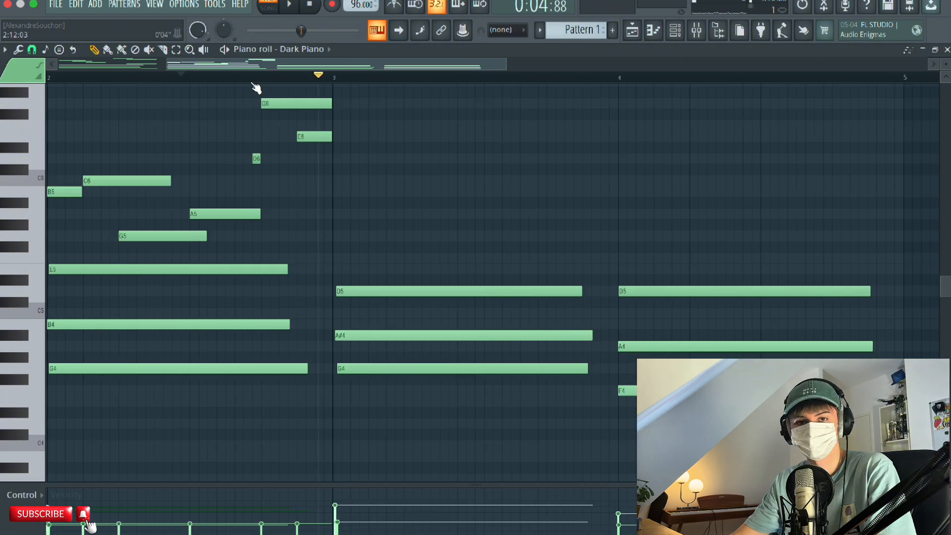
scroll(256, 88, up, 3)
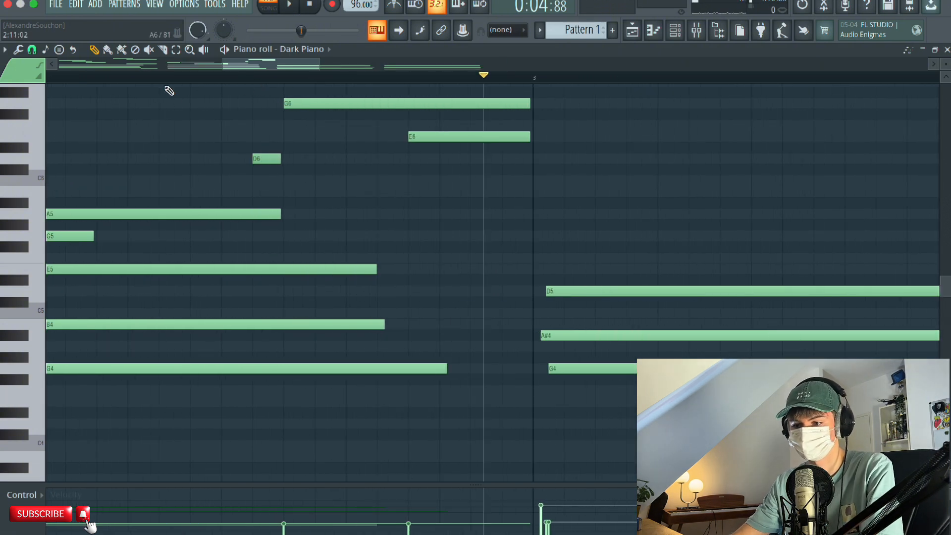
scroll(166, 79, down, 5)
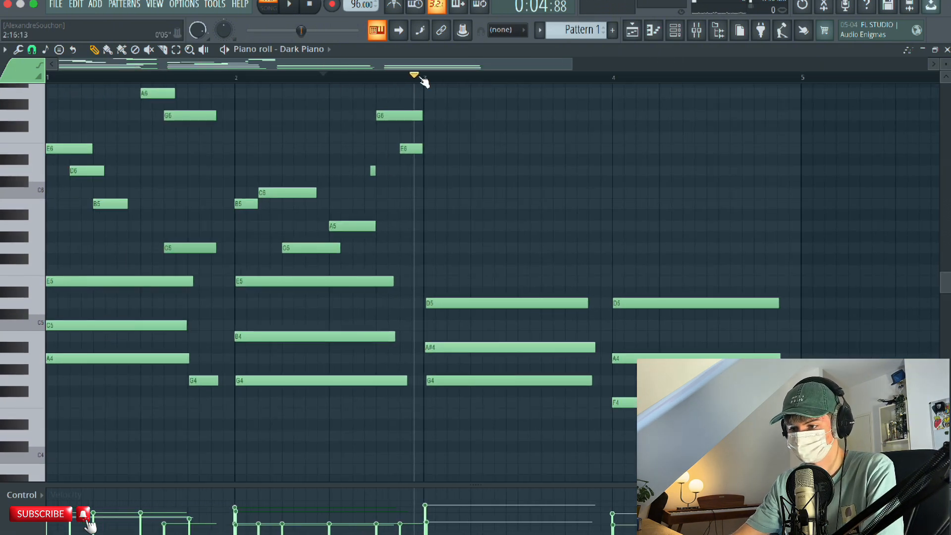
drag(70, 172, 231, 158)
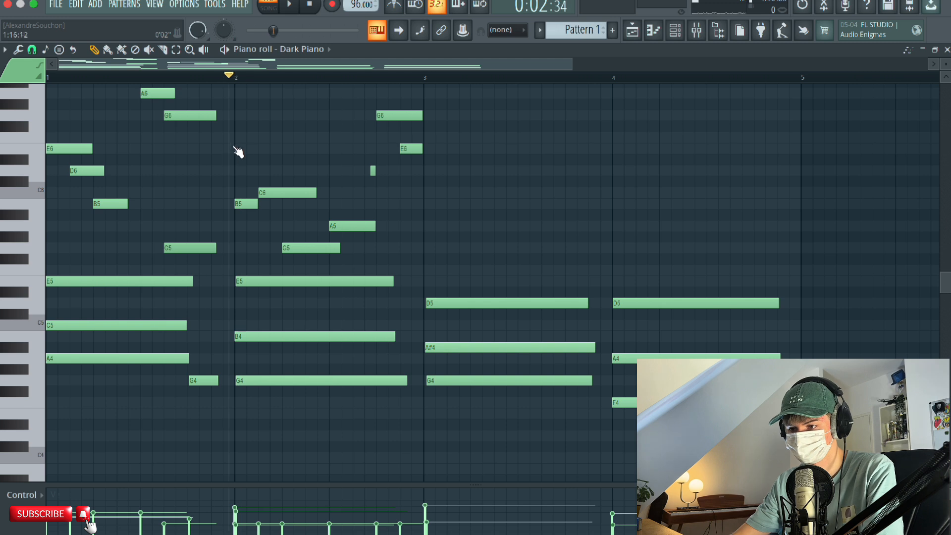
scroll(301, 80, up, 5)
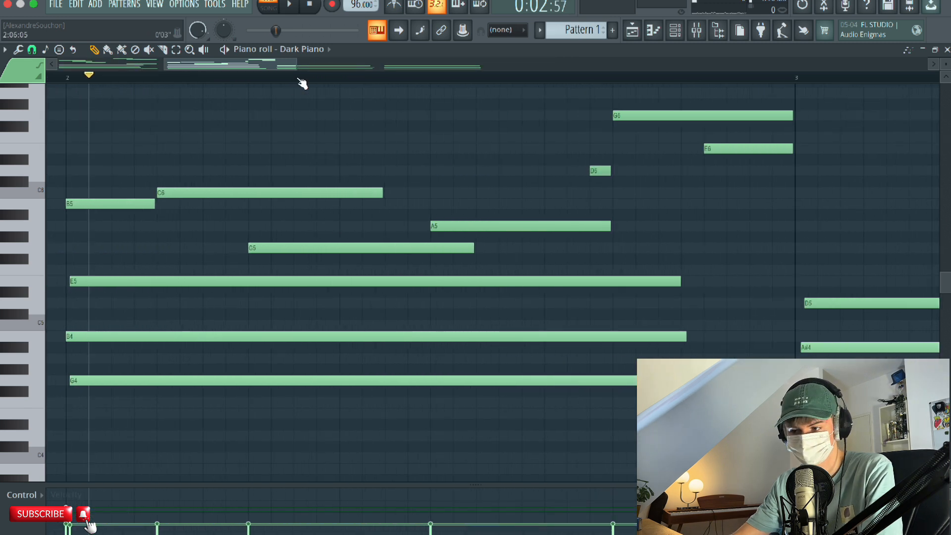
drag(517, 308, 355, 302)
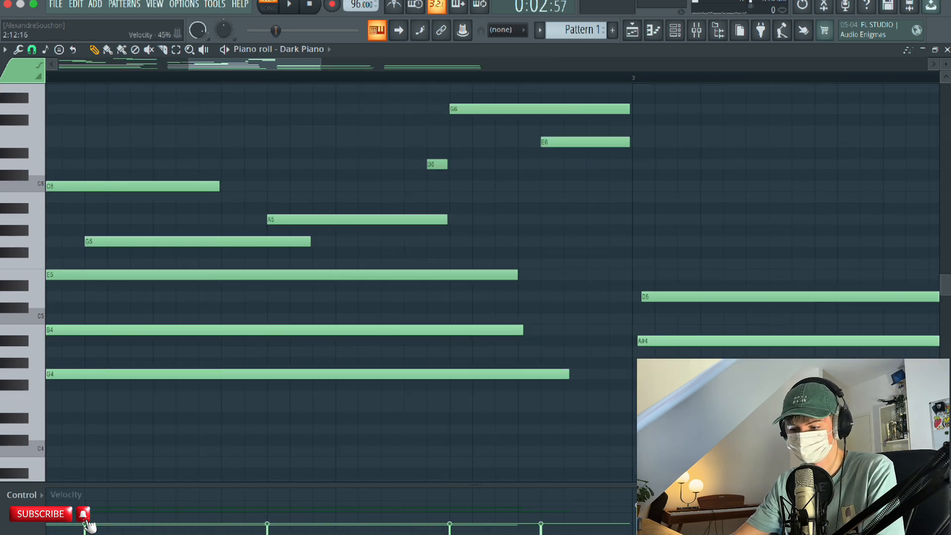
drag(217, 100, 305, 115)
click(142, 80)
scroll(207, 69, down, 2)
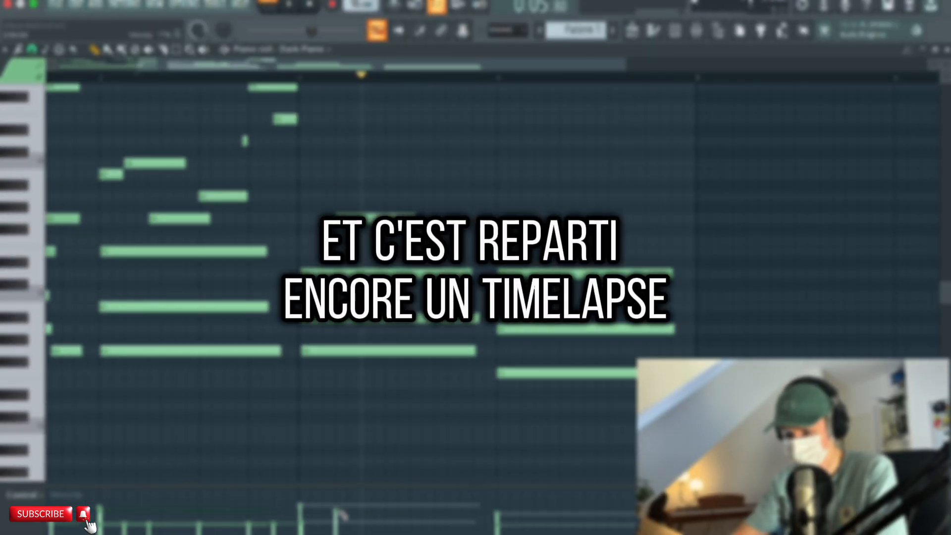
Place a descending A#5, A5 and G5 melody line from the start of bar 3 and play it.
drag(316, 222, 385, 219)
click(328, 196)
click(356, 218)
drag(427, 196, 377, 196)
drag(377, 185, 346, 185)
click(291, 6)
click(291, 7)
Add G6 and D6 melody notes in the last part of bar 3, removing the extra C6, and play the passage.
click(459, 141)
click(481, 162)
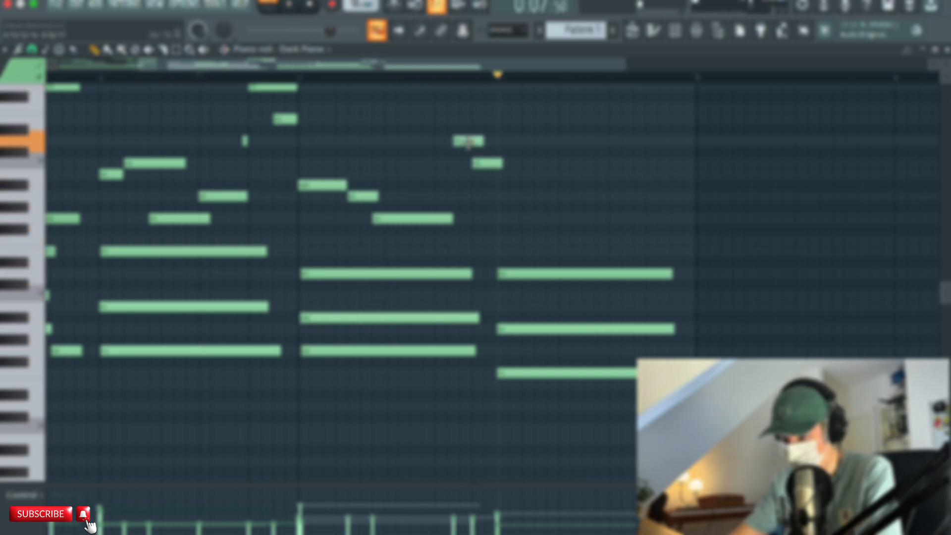
right_click(483, 162)
scroll(470, 114, up, 1)
click(432, 119)
click(249, 77)
click(293, 6)
click(293, 6)
Add short G5 and A5 grace notes at the very end of bar 3, leading into bar 4.
scroll(396, 223, right, 3)
click(385, 225)
click(293, 6)
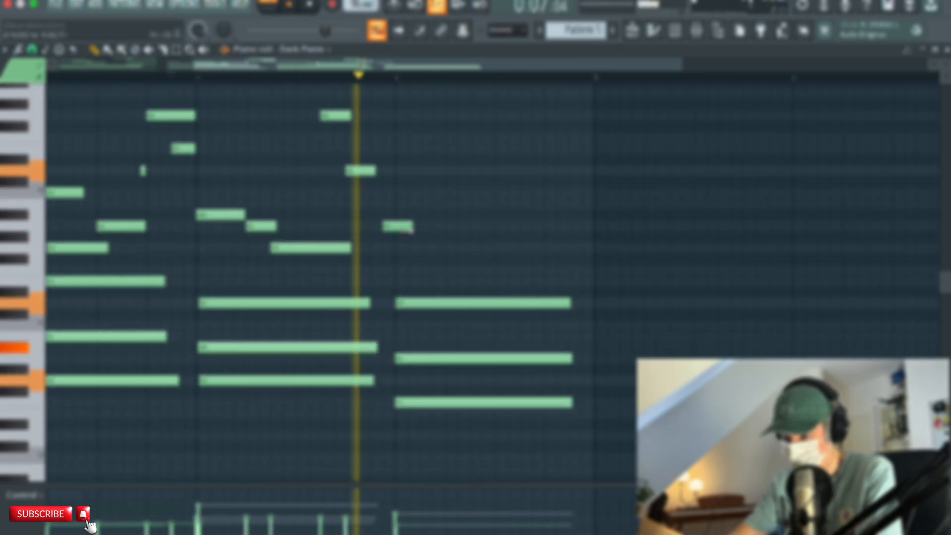
click(296, 77)
drag(411, 225, 379, 225)
click(293, 6)
click(367, 248)
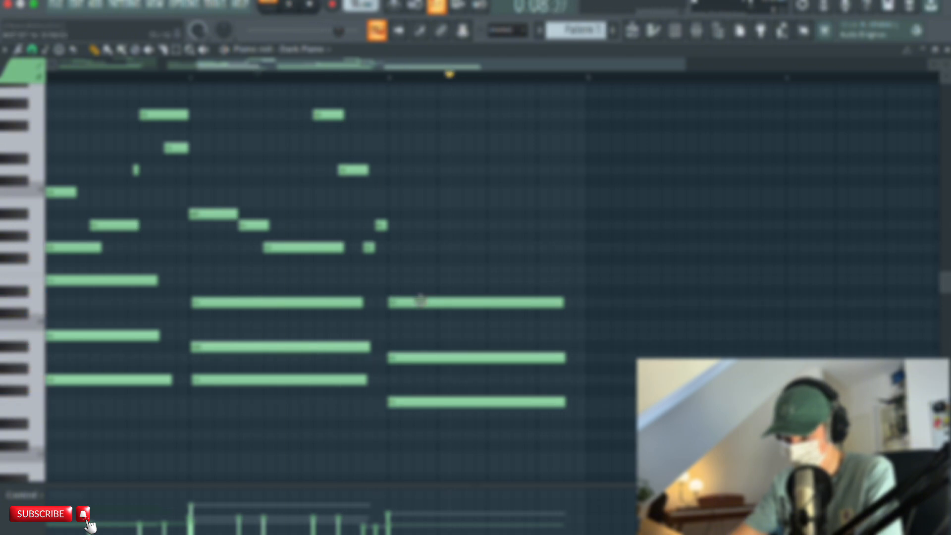
Place two back-to-back F5 notes at the start of bar 4 and adjust the second one's velocity.
click(290, 7)
click(291, 7)
drag(461, 269, 437, 269)
click(439, 269)
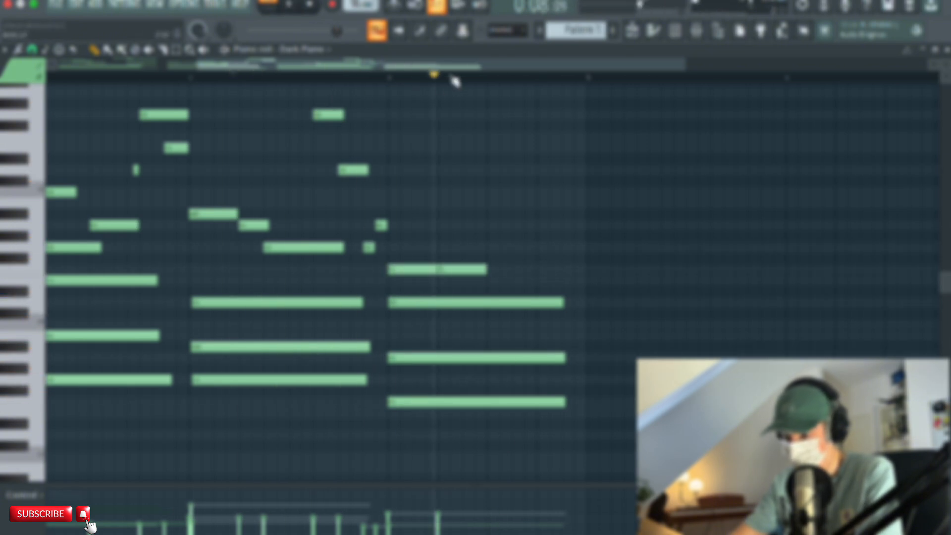
click(388, 76)
click(291, 7)
click(291, 7)
click(440, 507)
click(486, 192)
right_click(496, 191)
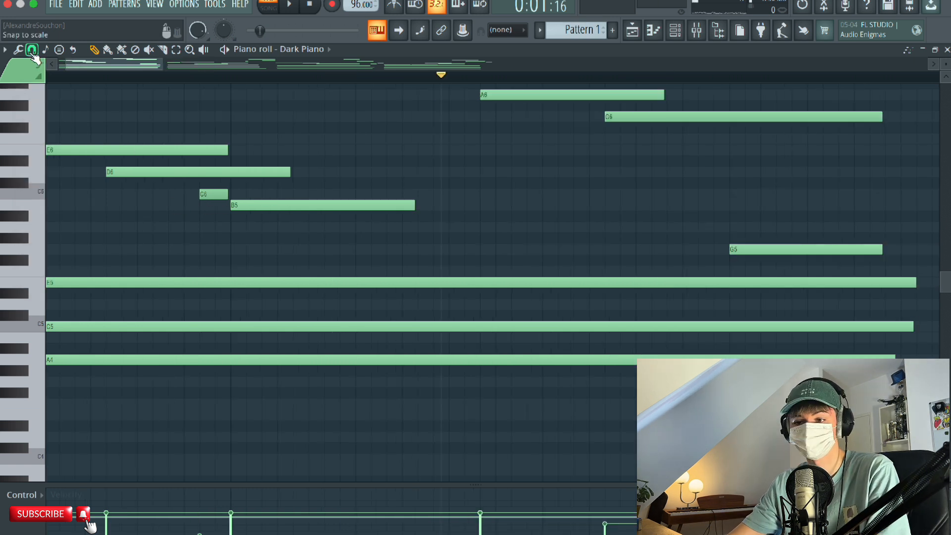
Review the piano roll's snap resolution options.
click(31, 49)
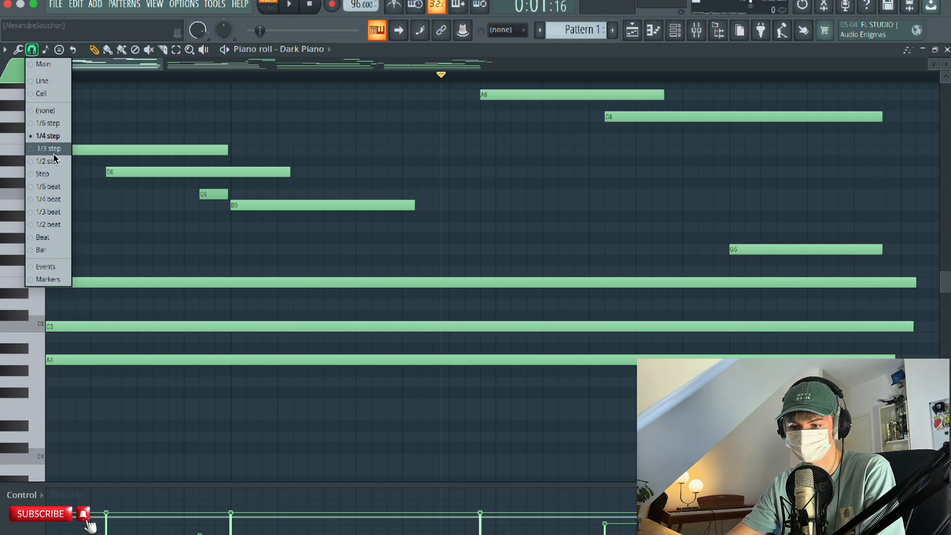
click(221, 111)
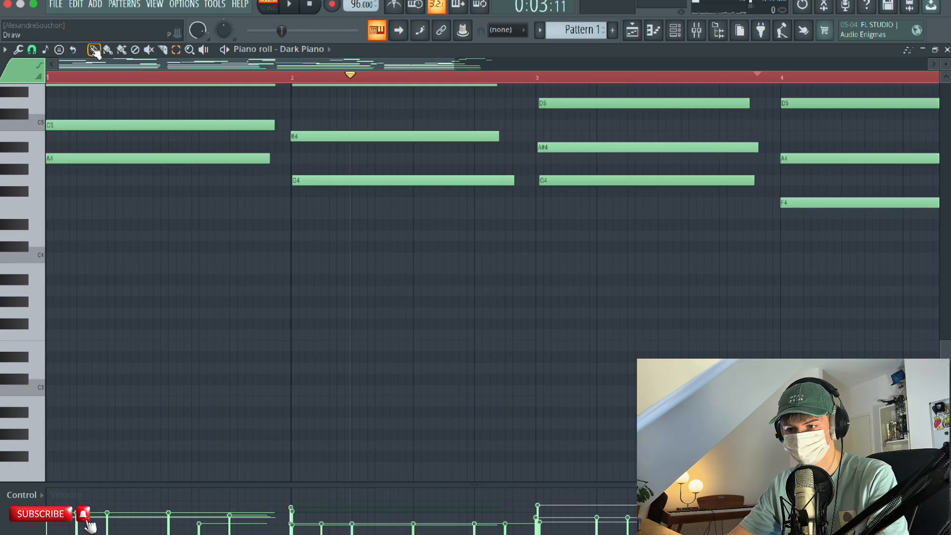
Draw a bass line of full-bar notes below the chords, with A3 in bar 1 and G3 in bars 2 and 3.
scroll(42, 132, down, 1)
drag(72, 259, 121, 260)
double_click(121, 260)
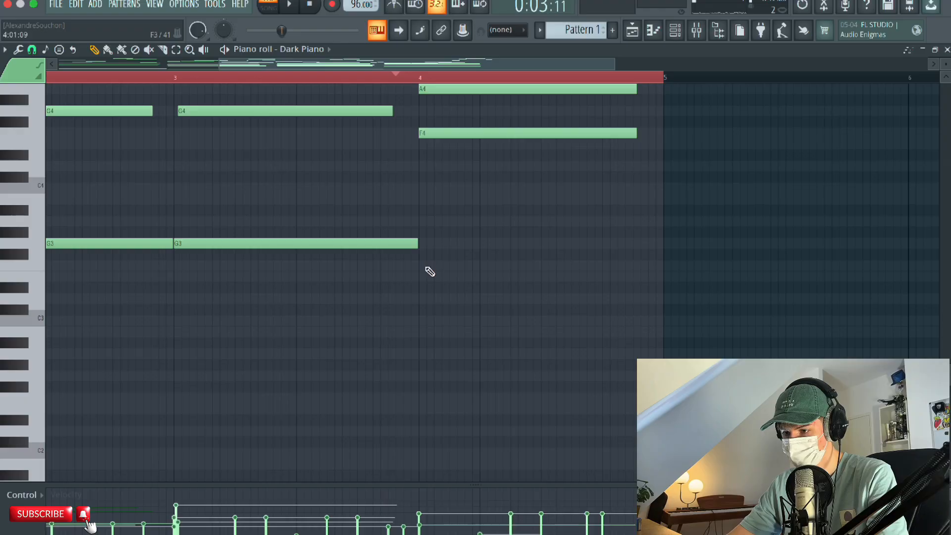
click(434, 266)
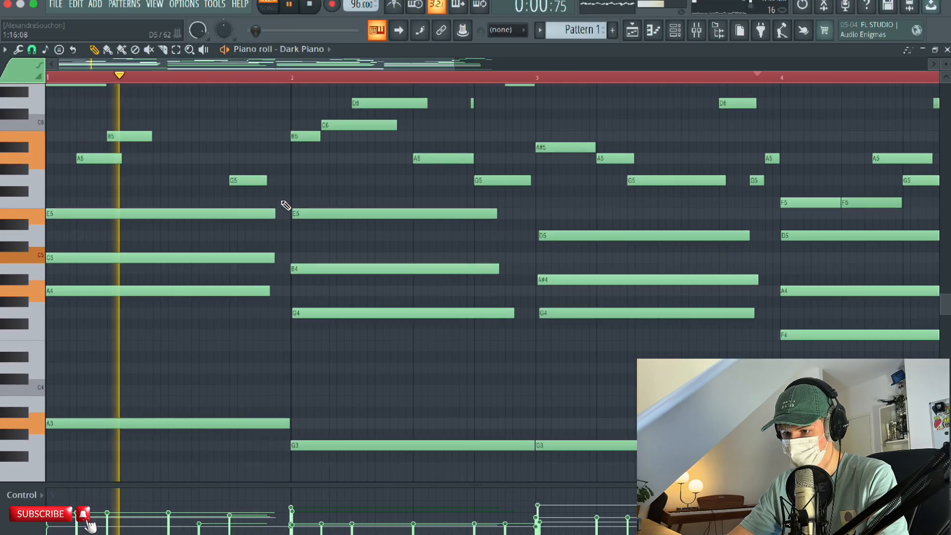
Play the pattern with its bass line and delete the tiny stray D6 note in the second half of bar 2.
drag(424, 294, 408, 320)
drag(429, 99, 244, 120)
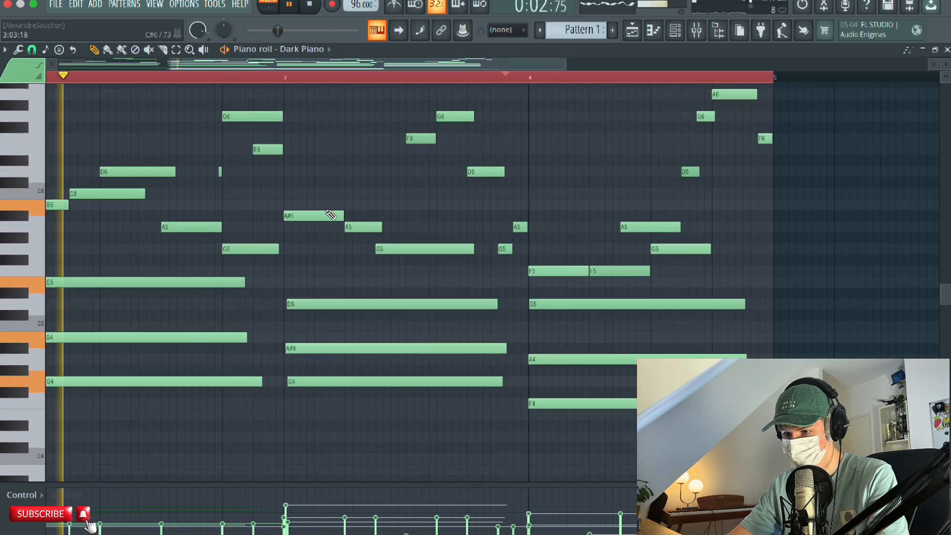
drag(390, 258, 510, 231)
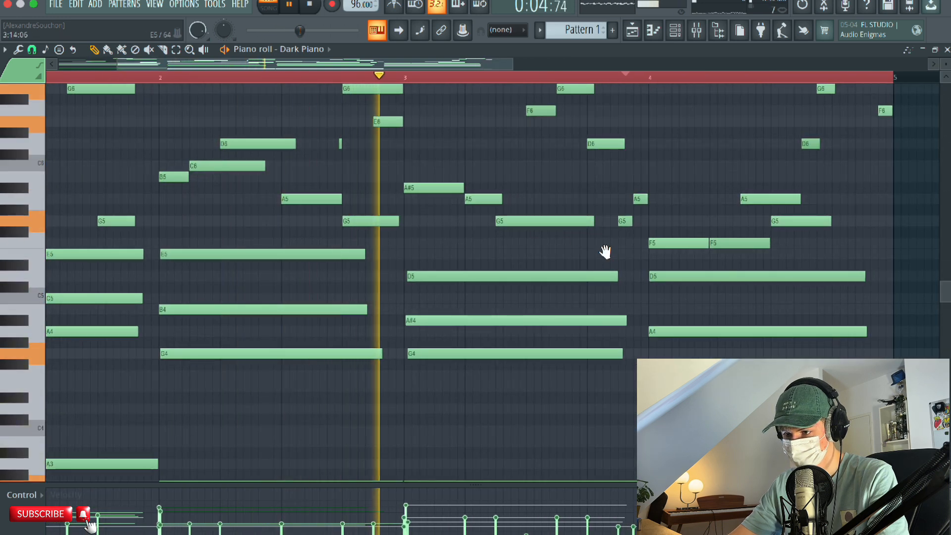
drag(605, 252, 503, 249)
drag(270, 217, 453, 218)
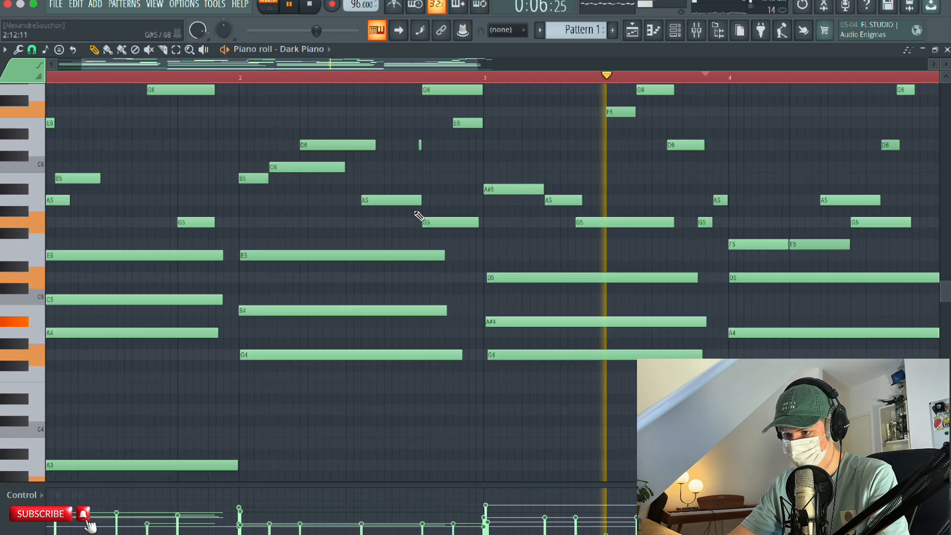
right_click(422, 144)
drag(676, 234, 564, 257)
drag(642, 256, 520, 280)
key(space)
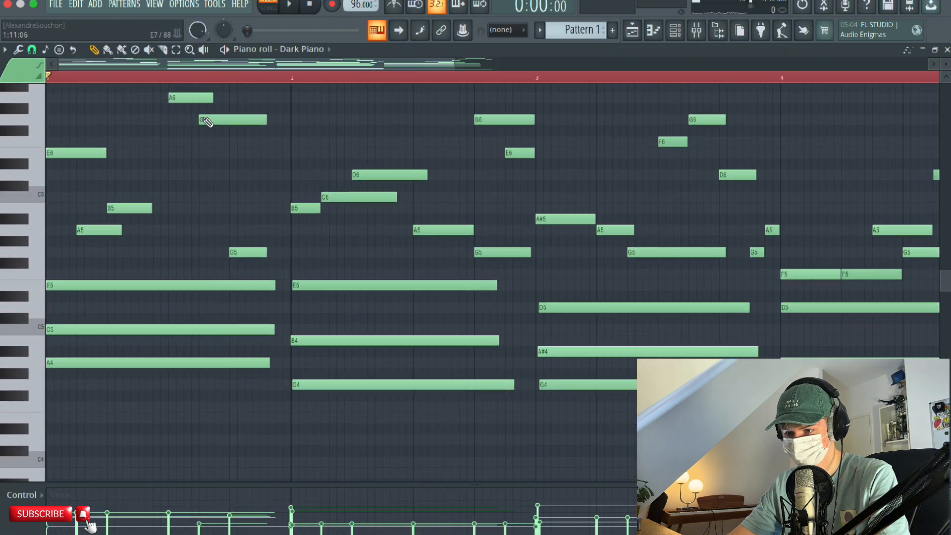
Examine the melody and chord notes across all four bars and play the pattern.
scroll(198, 86, up, 3)
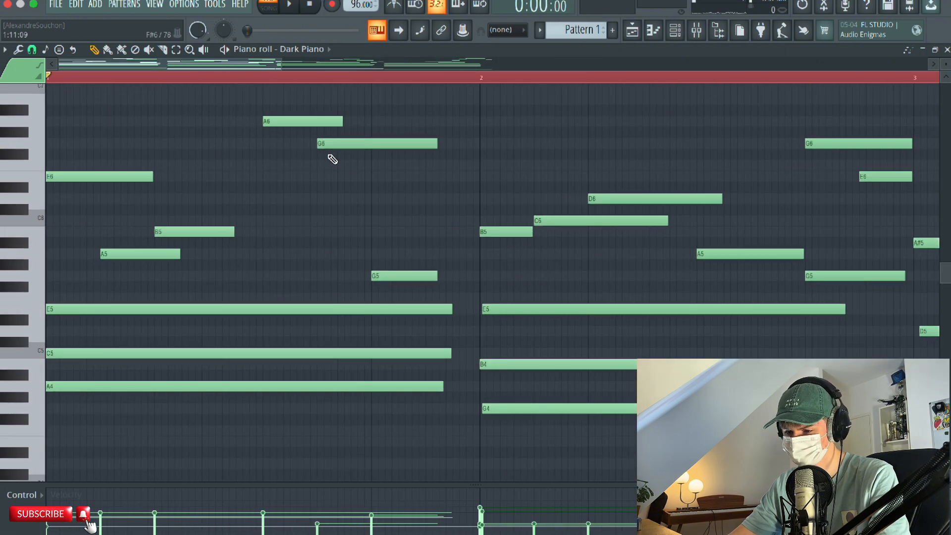
scroll(236, 157, down, 3)
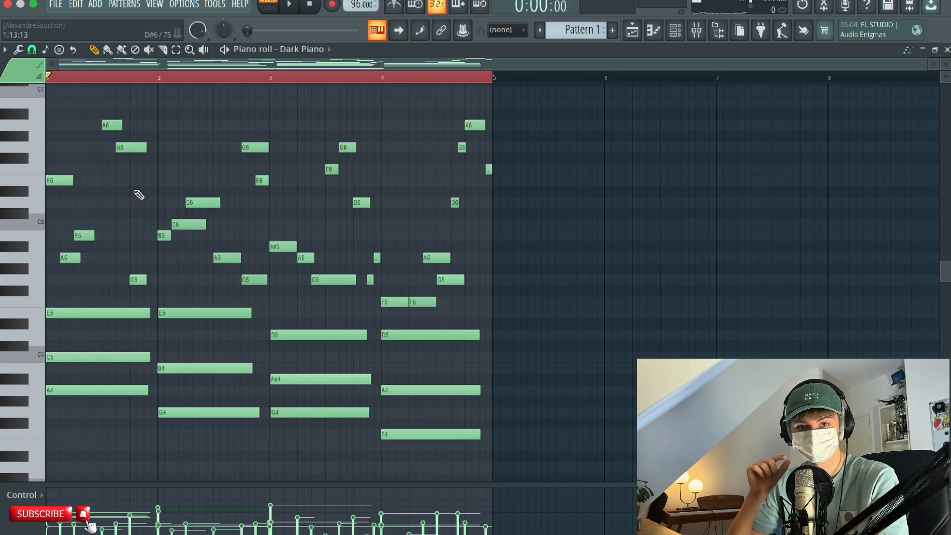
scroll(141, 204, down, 1)
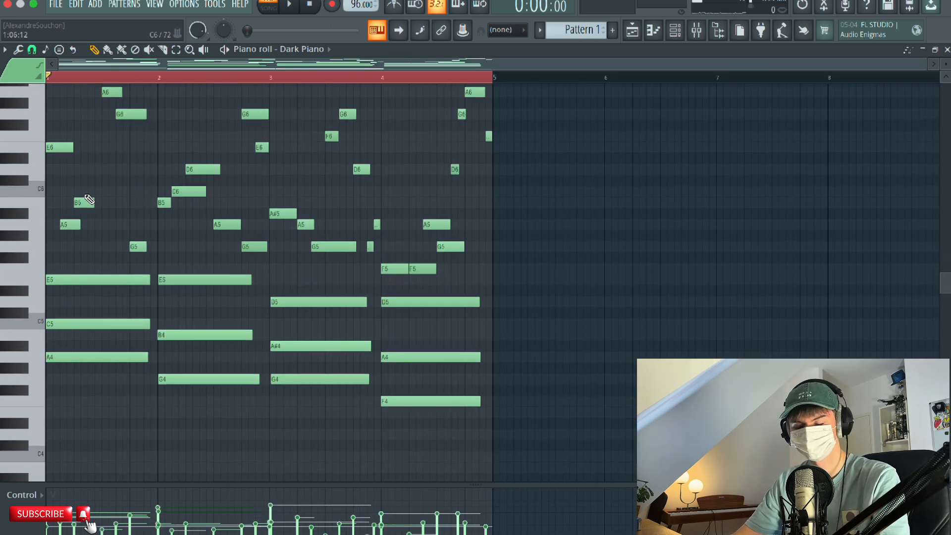
scroll(134, 191, up, 1)
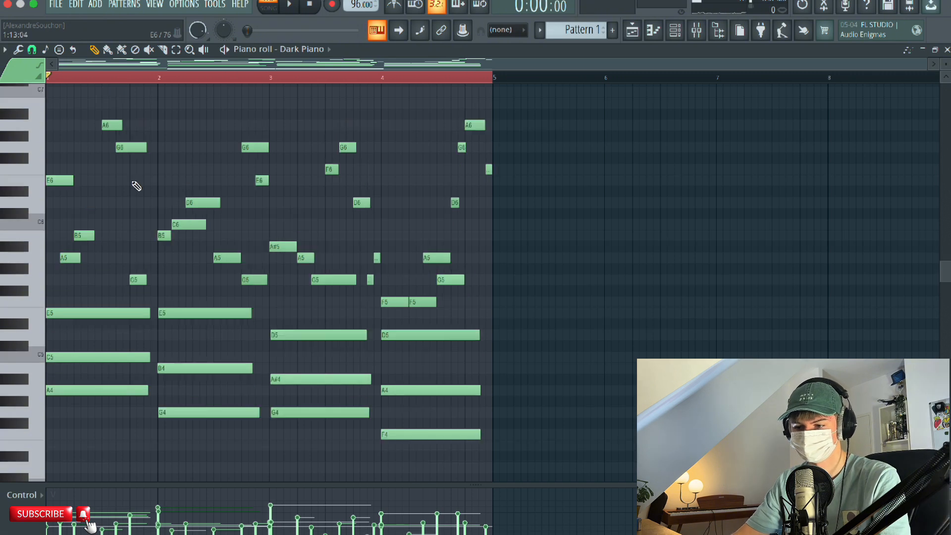
scroll(141, 195, up, 1)
scroll(144, 193, down, 7)
scroll(142, 188, up, 7)
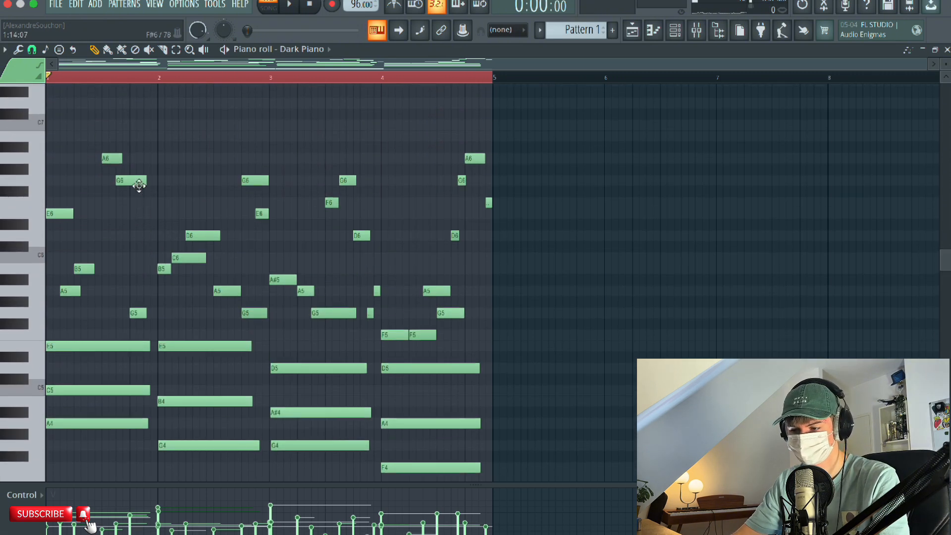
scroll(139, 186, down, 1)
scroll(388, 81, up, 4)
scroll(387, 81, down, 3)
scroll(340, 354, up, 2)
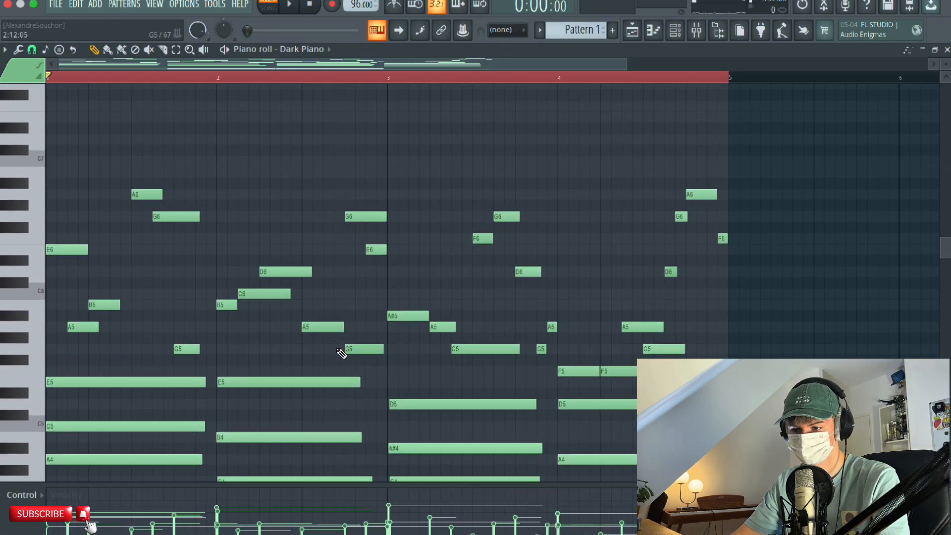
scroll(342, 353, down, 2)
key(space)
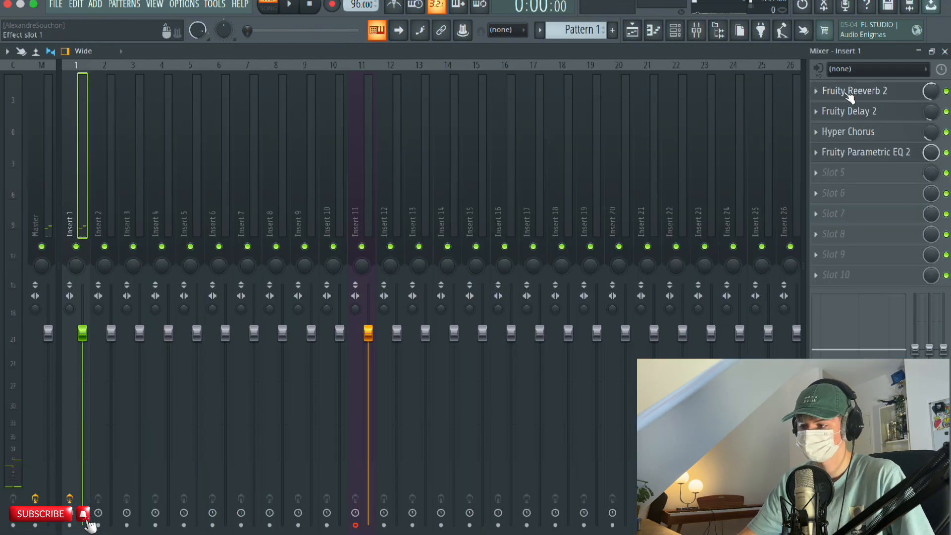
Inspect the Fruity Reeverb 2, Fruity Delay 2, Hyper Chorus and Fruity Parametric EQ 2 effects on mixer Insert 1.
click(850, 94)
click(849, 93)
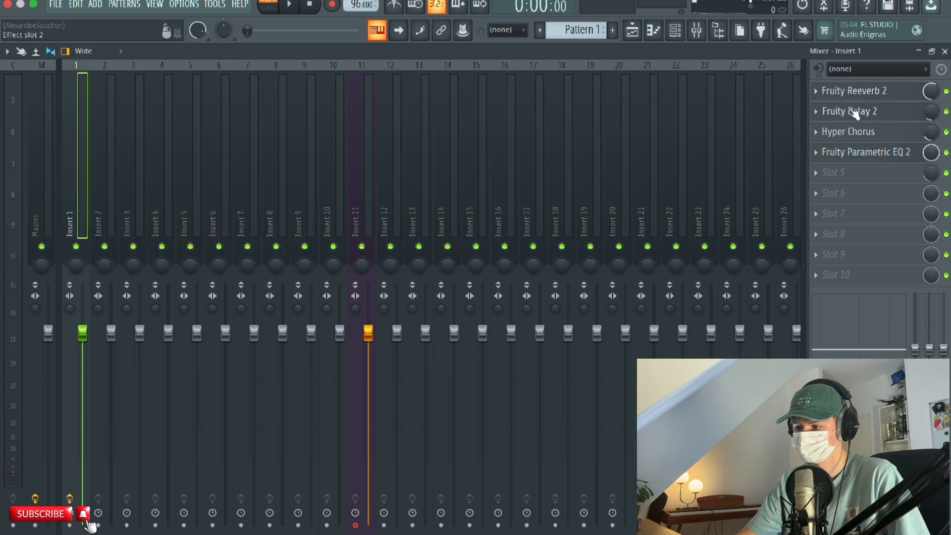
click(854, 113)
click(342, 165)
click(871, 132)
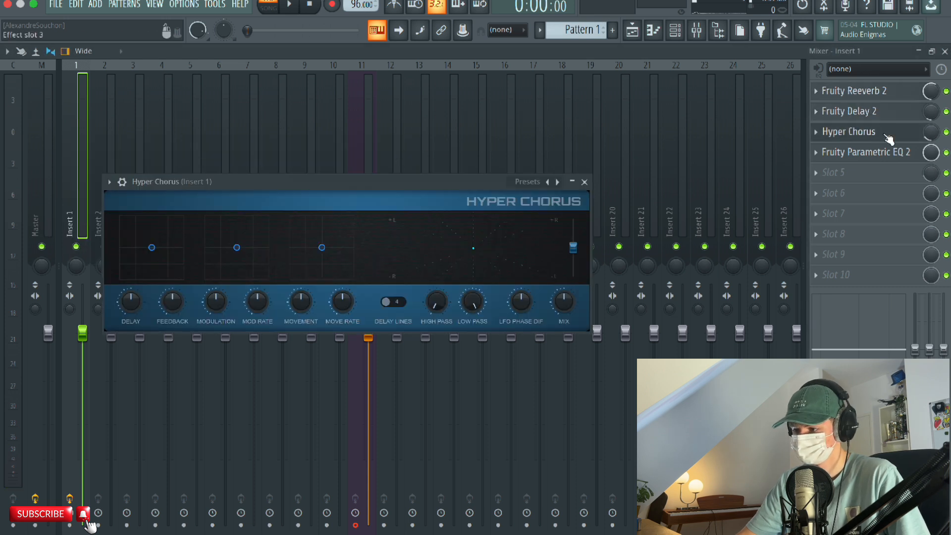
click(585, 181)
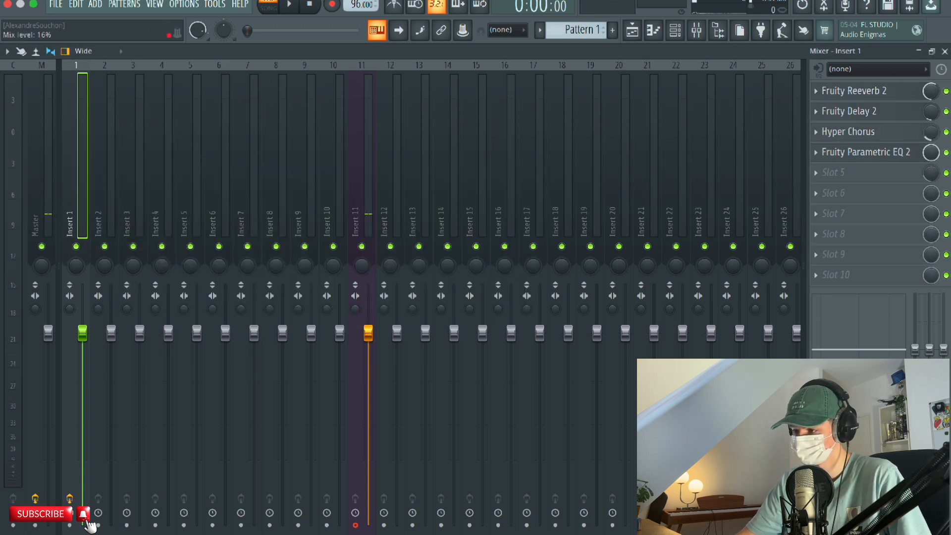
click(892, 157)
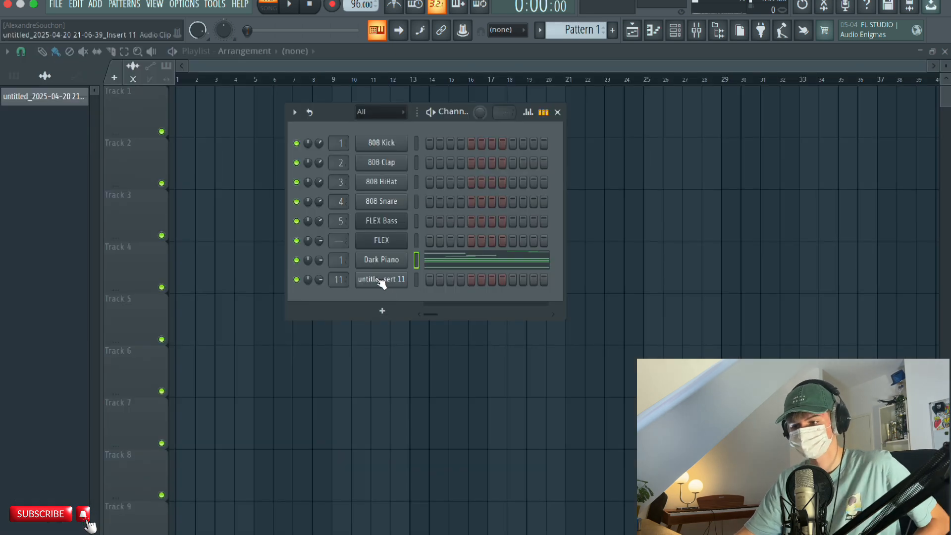
Load the Flute preset into the FLEX channel.
right_click(386, 243)
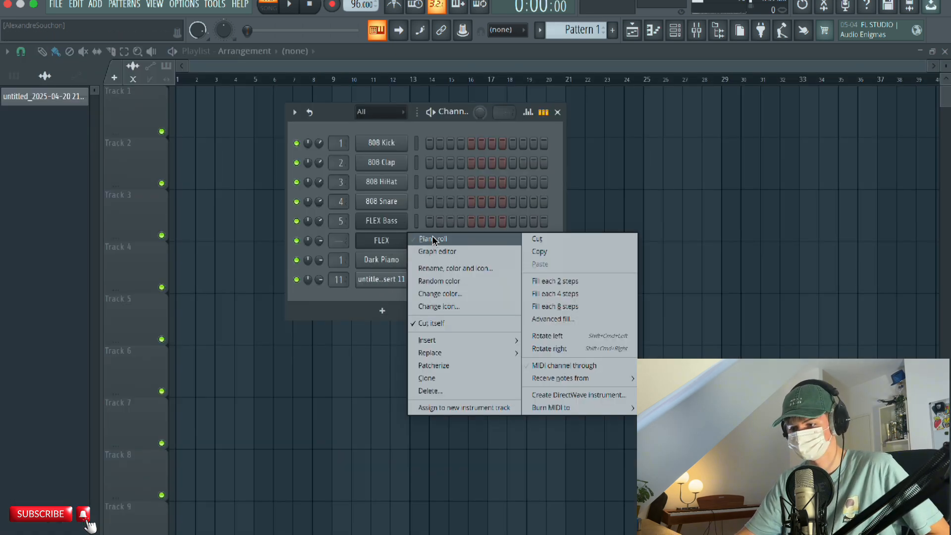
click(387, 242)
click(387, 242)
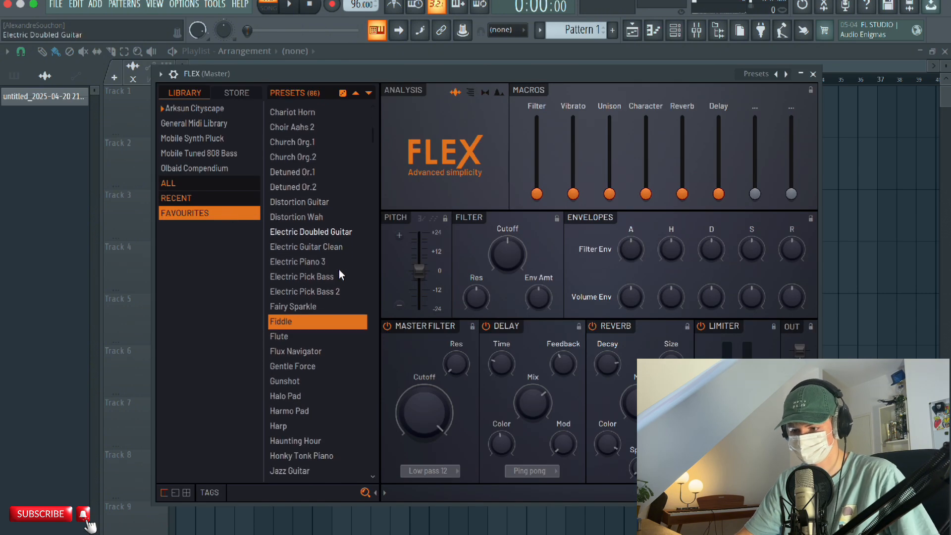
scroll(339, 275, down, 5)
click(311, 250)
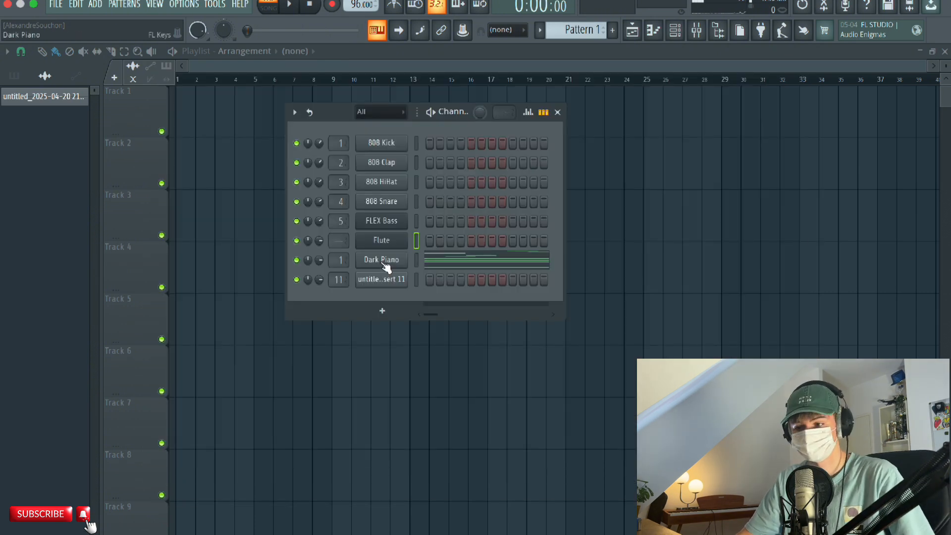
Audition other FL Keys presets, such as Concert Piano, on the Dark Piano channel while the pattern plays.
click(385, 262)
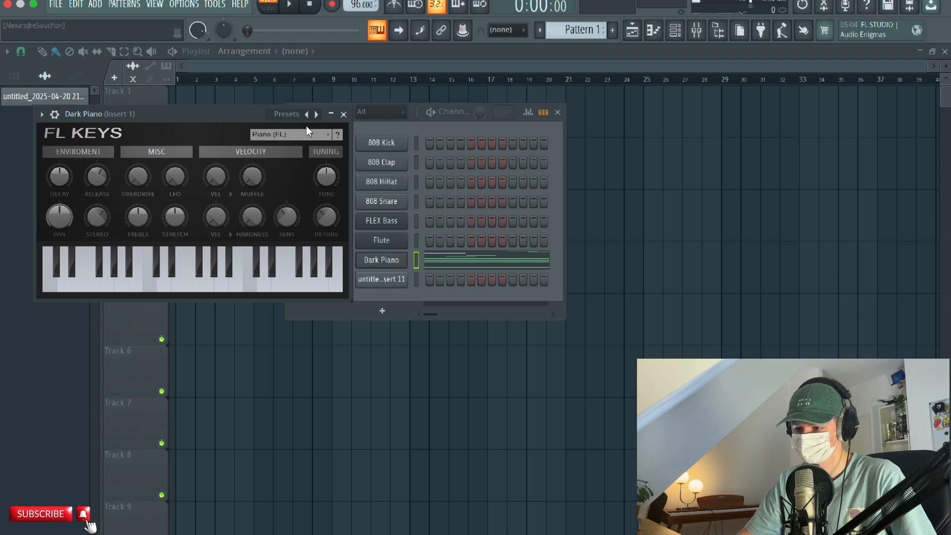
click(317, 115)
key(space)
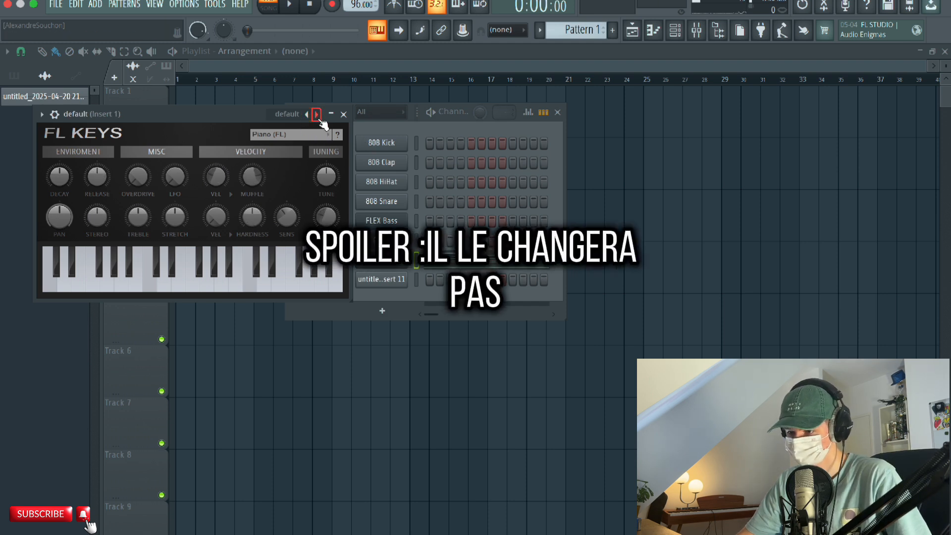
click(319, 118)
click(319, 118)
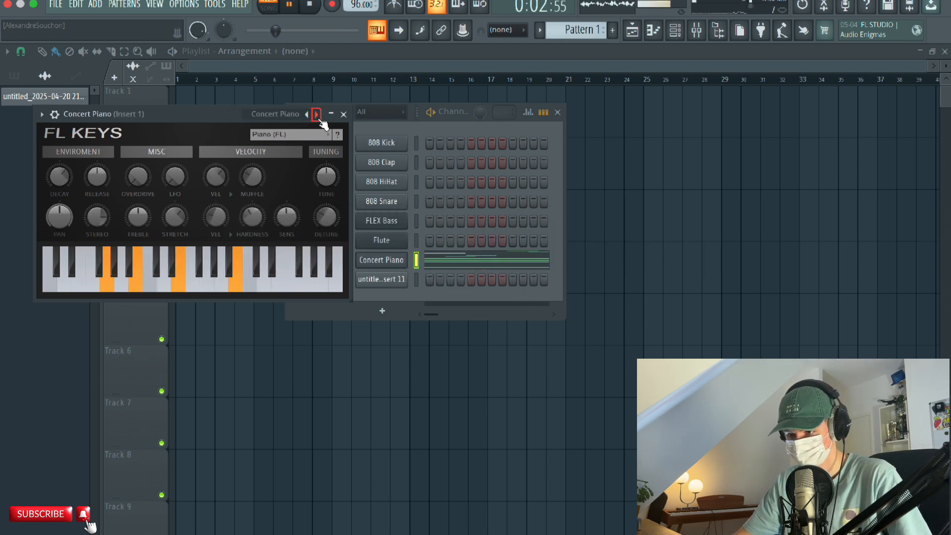
click(318, 118)
click(319, 119)
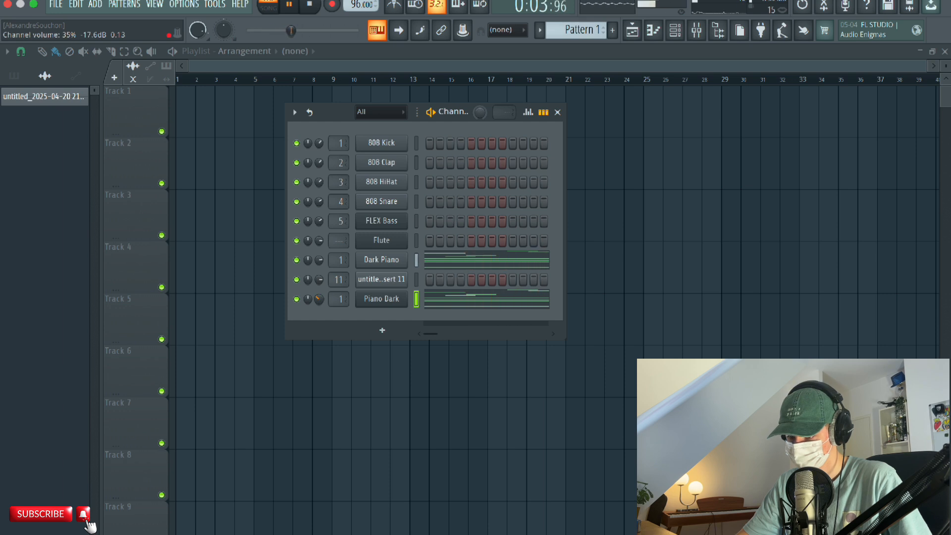
Delete the recorded Insert 11 audio clip channel and lower the Piano Dark channel's volume while the pattern plays.
right_click(367, 283)
click(431, 443)
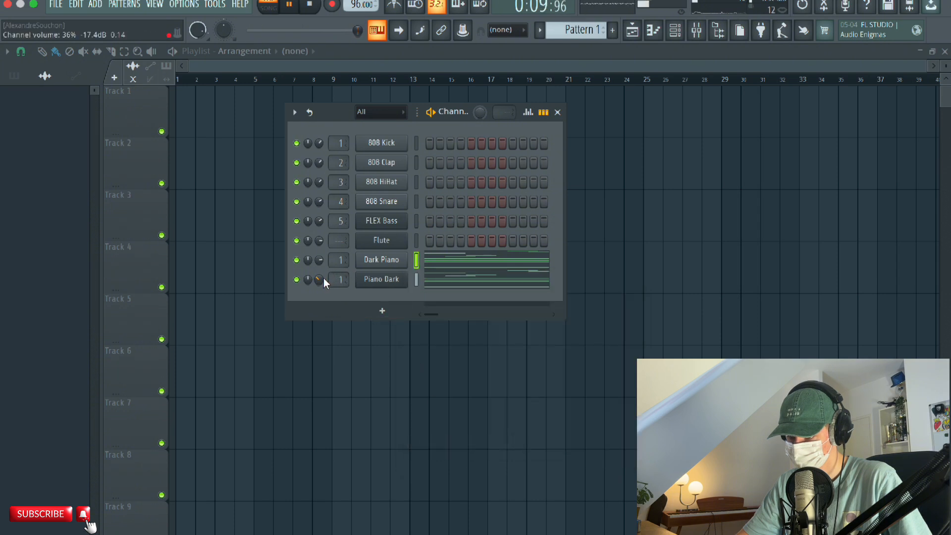
key(space)
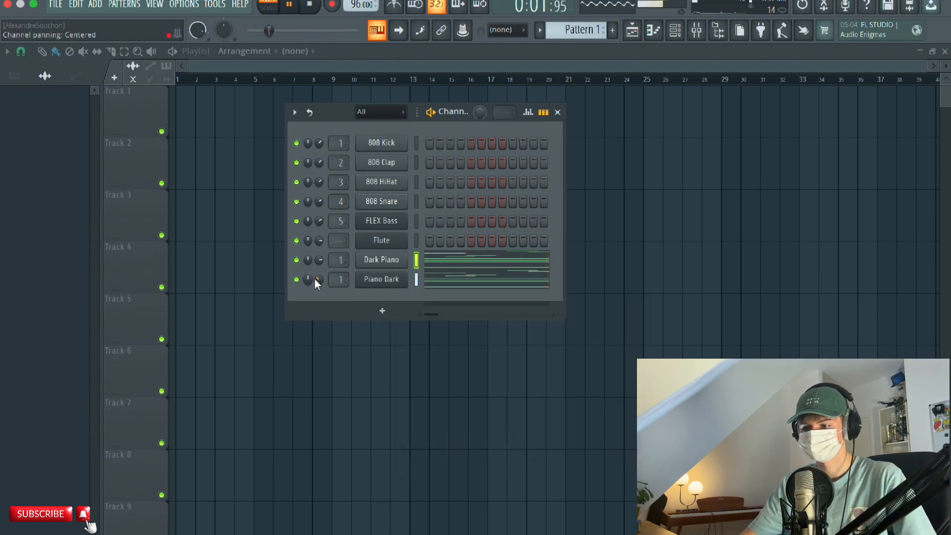
drag(319, 280, 319, 297)
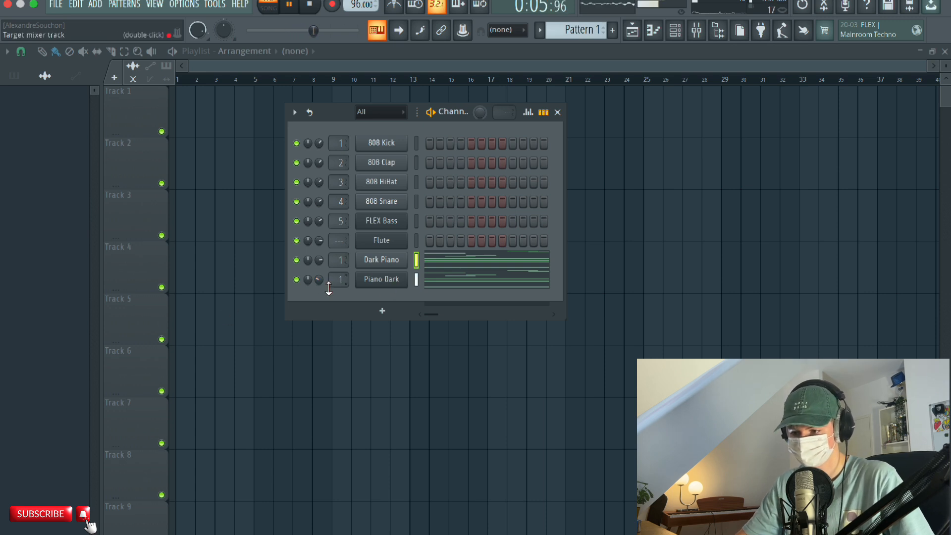
drag(319, 279, 319, 292)
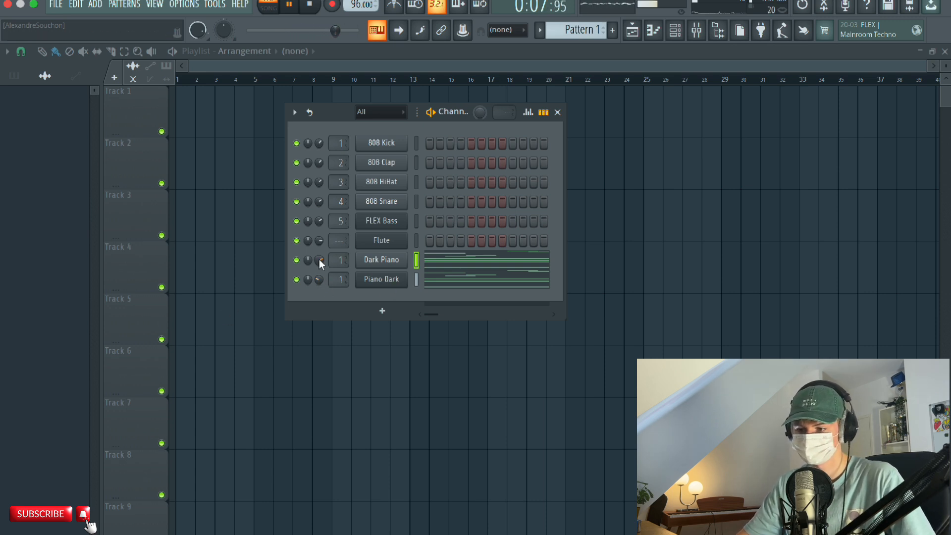
click(288, 6)
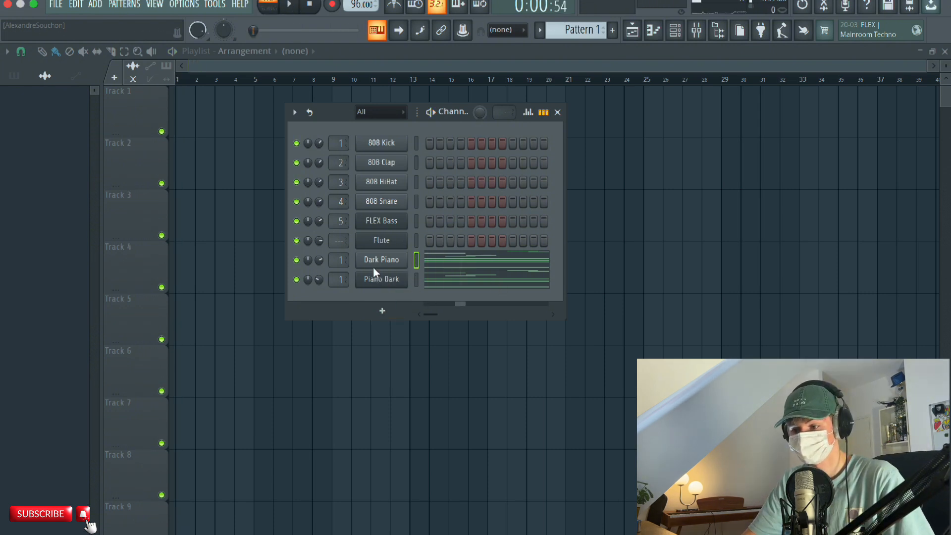
In the Flute channel's piano roll, place bar-long notes: E6 at the start of bar 1 and G6 over the piano's G6 in bar 1.
right_click(380, 242)
click(409, 239)
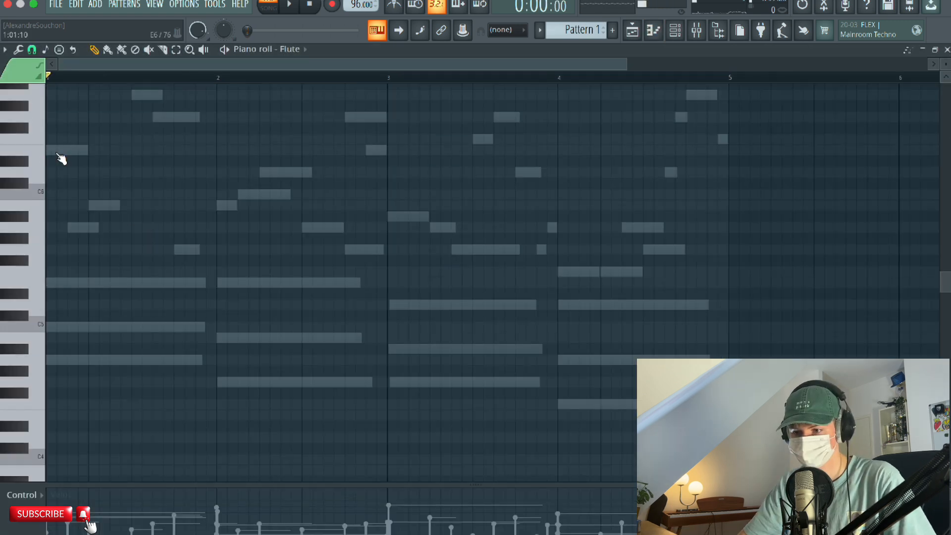
click(61, 150)
key(space)
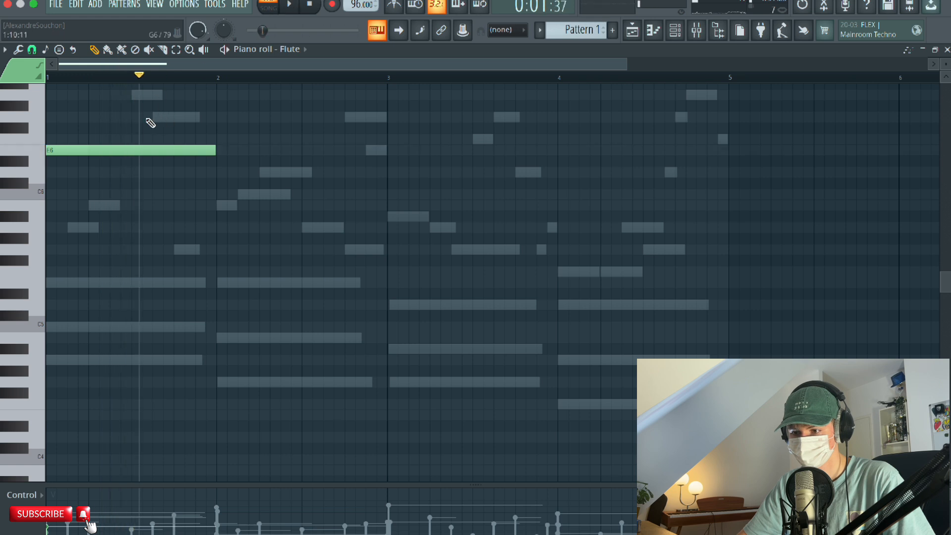
drag(150, 123, 173, 117)
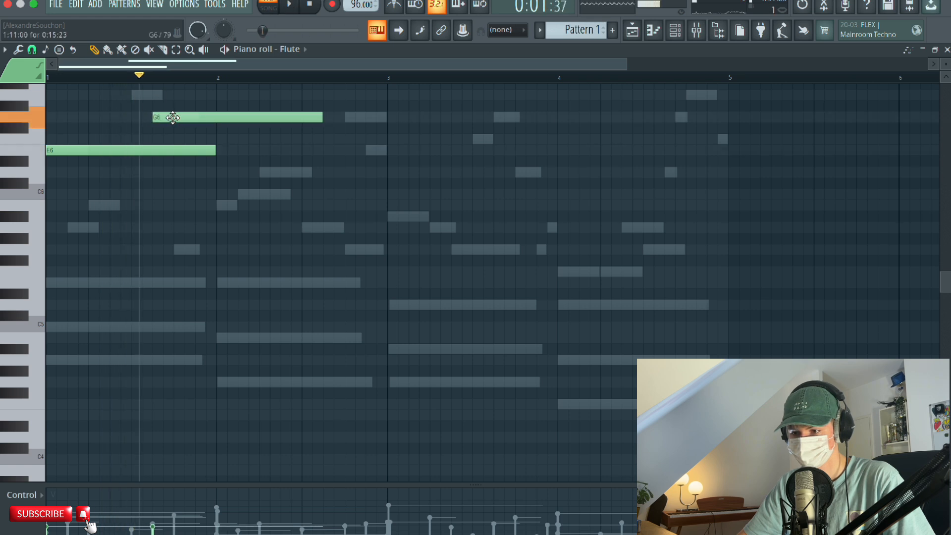
Try G5, B5 and C6 flute notes one at a time in the first part of bar 2, removing each one.
click(220, 250)
right_click(220, 249)
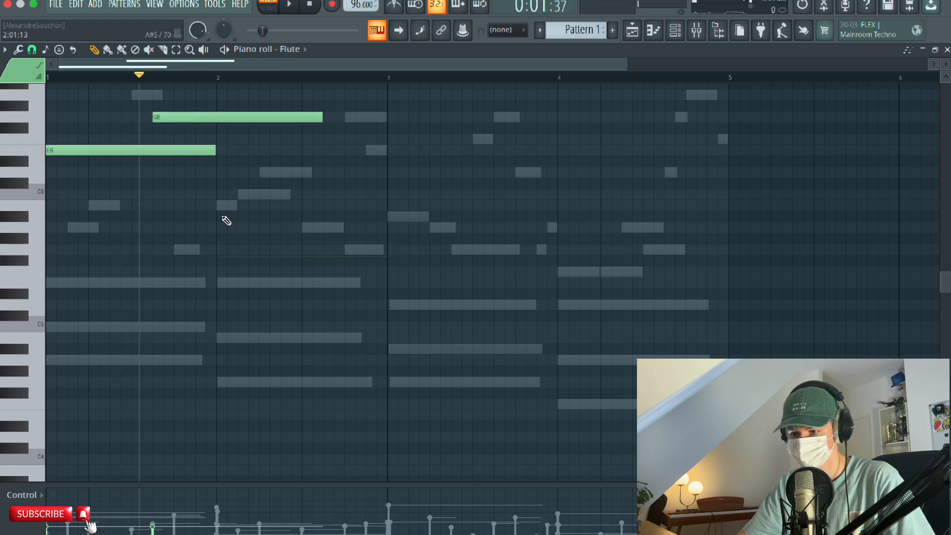
click(220, 206)
right_click(237, 206)
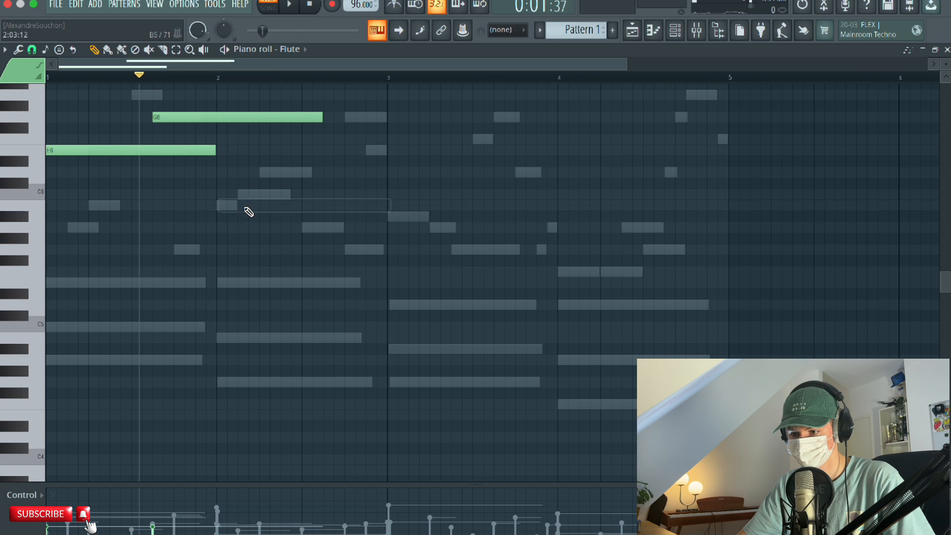
click(252, 194)
right_click(253, 192)
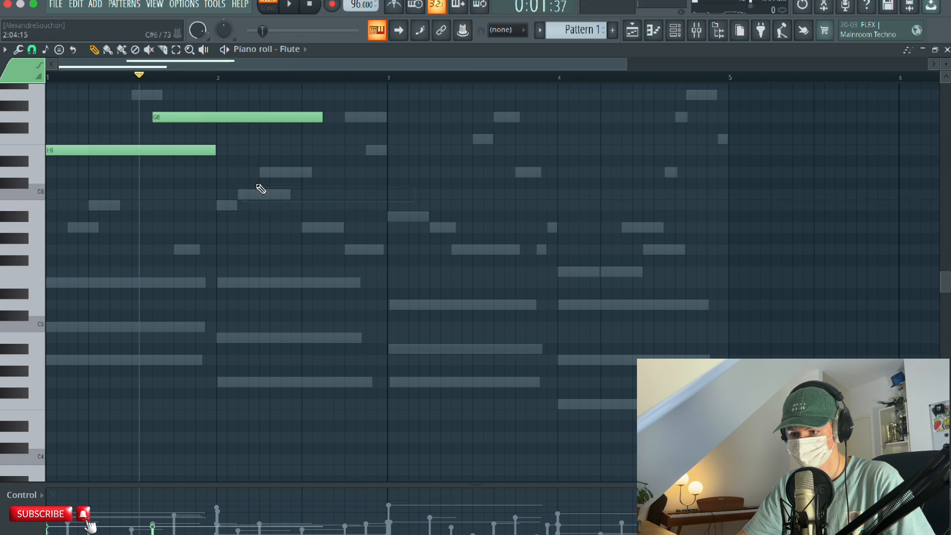
Add a bar-long D6 flute note at the start of bar 2 and shorten the bar 1 E6 and G6 so nothing overlaps.
click(261, 172)
drag(277, 171, 235, 170)
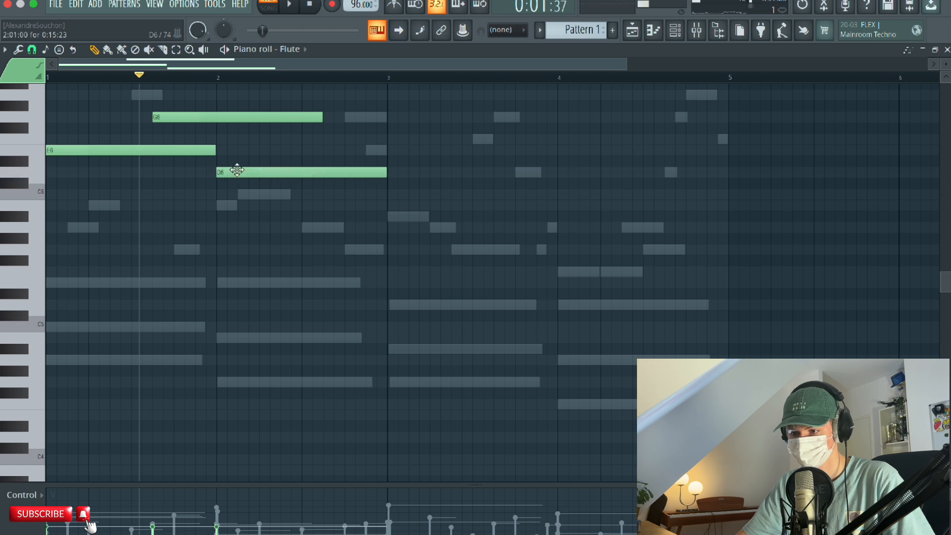
drag(321, 115, 215, 119)
drag(214, 151, 150, 162)
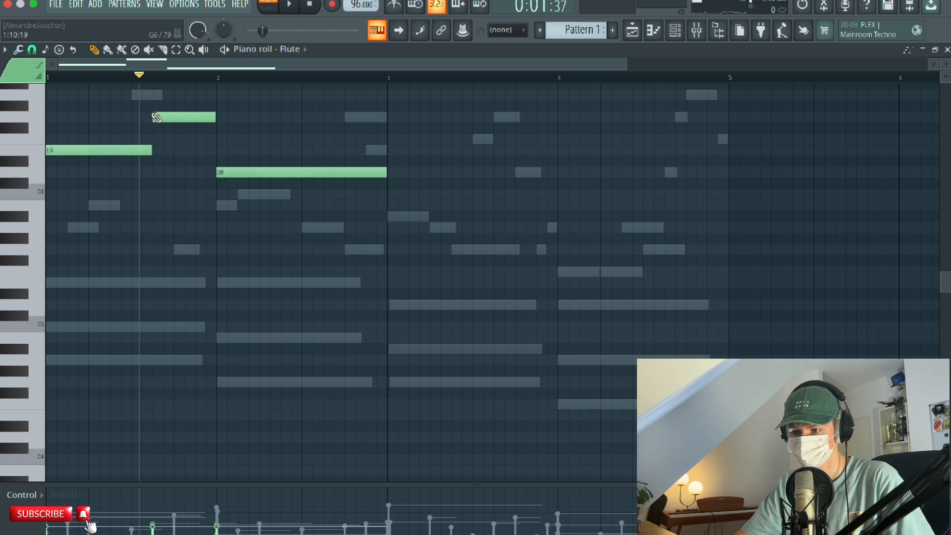
drag(178, 166, 202, 166)
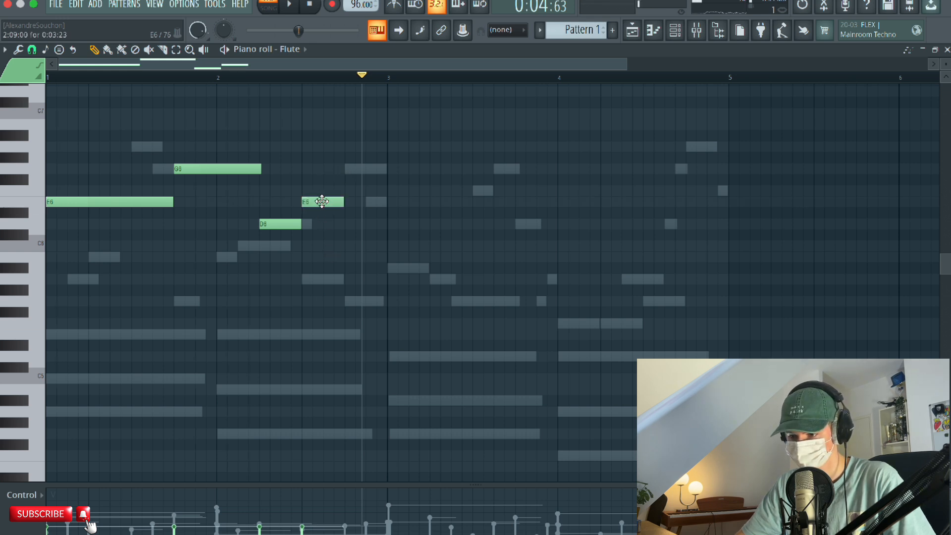
Try other flute notes, such as C6 on beat 3 and G6 on beat 4 of bar 2.
click(309, 250)
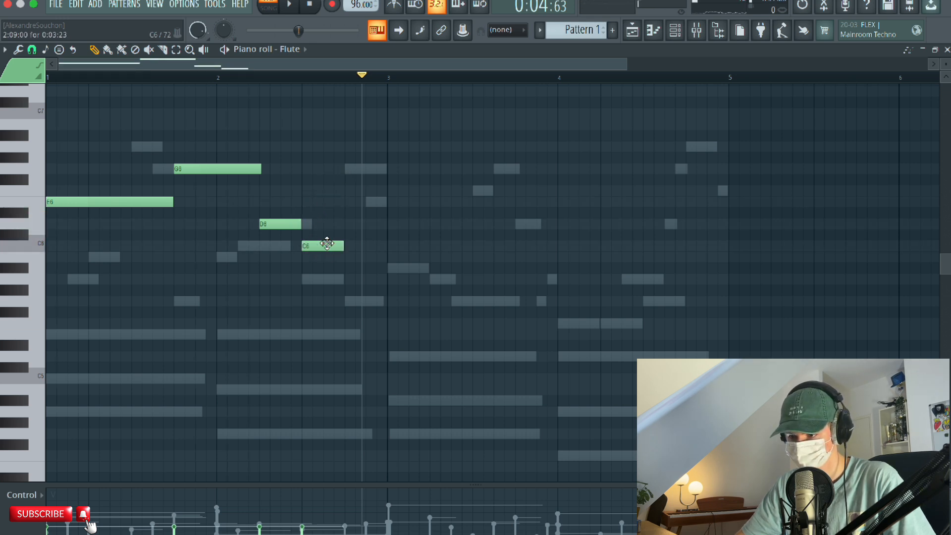
drag(316, 252, 316, 188)
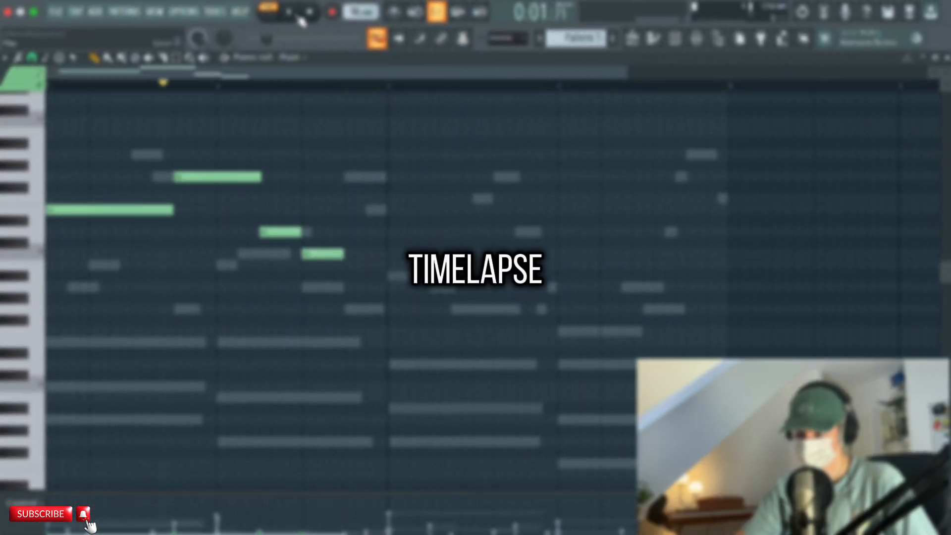
right_click(312, 286)
click(349, 177)
Shorten the E6 flute note in bar 1 slightly and lengthen the D6 to the end of bar 2, checking by playback.
drag(300, 232, 331, 259)
scroll(467, 329, up, 2)
key(space)
scroll(467, 329, right, 2)
click(290, 13)
click(291, 12)
scroll(208, 208, down, 2)
drag(138, 193, 133, 193)
scroll(322, 181, down, 1)
right_click(346, 160)
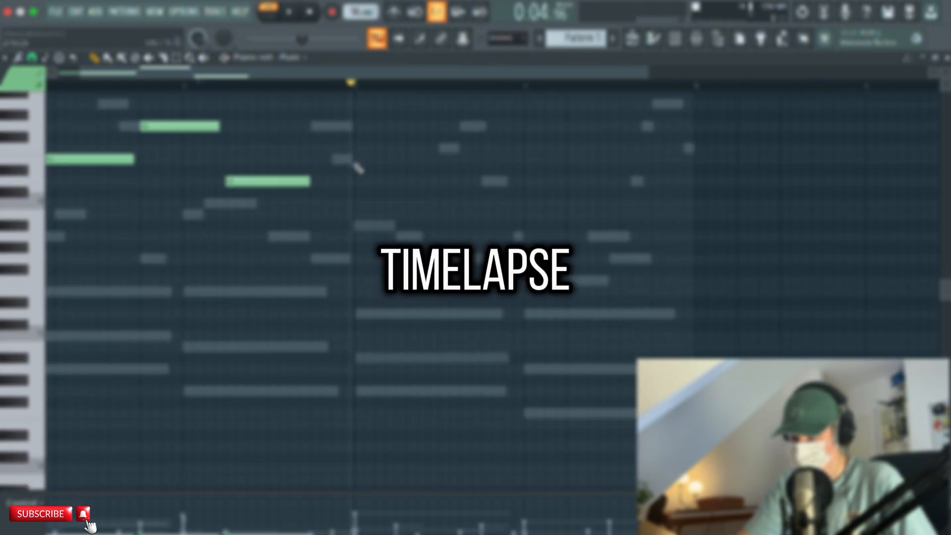
drag(308, 182, 350, 182)
Place an A#6 flute note at the start of bar 3, followed by descending A6, F6 and D6 notes.
scroll(362, 186, down, 1)
click(377, 191)
scroll(378, 191, up, 4)
drag(366, 325, 367, 193)
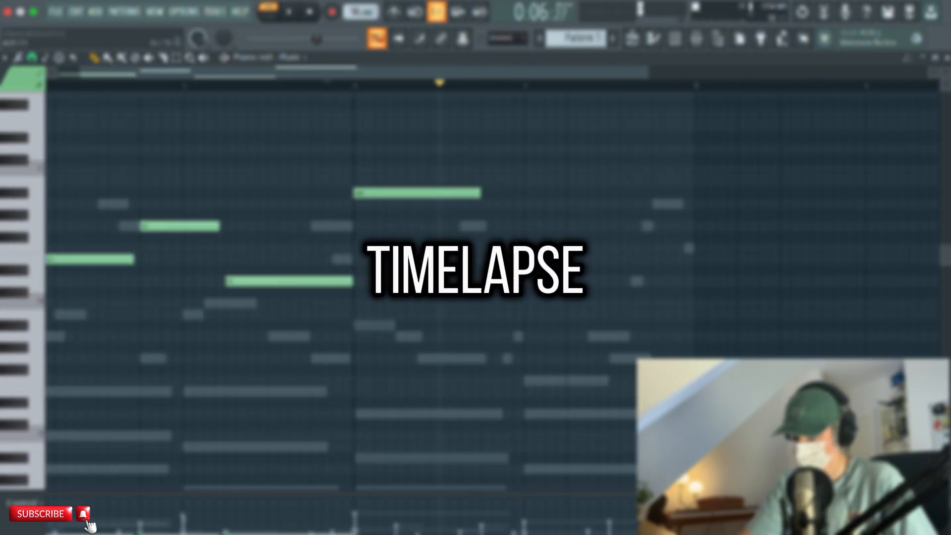
click(402, 204)
click(430, 247)
click(486, 280)
scroll(555, 298, down, 2)
click(559, 346)
right_click(565, 346)
Trim the A#6, A6 and F6 flute notes in bar 3 to one beat each and play the result.
scroll(545, 277, up, 2)
click(290, 12)
drag(479, 193, 369, 186)
key(space)
drag(474, 230, 389, 230)
drag(516, 274, 432, 274)
scroll(539, 222, up, 1)
key(space)
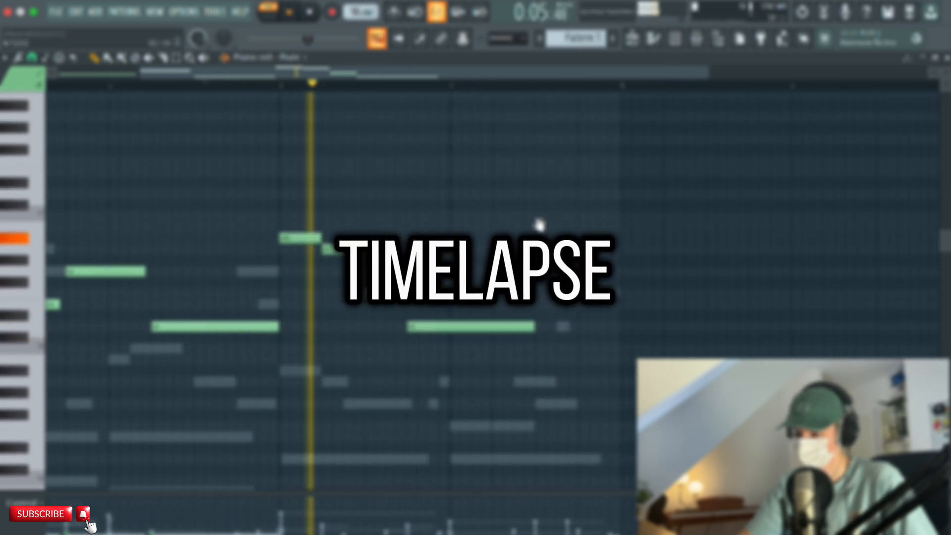
key(space)
Try several flute notes around the start of bar 4, removing the trial notes.
scroll(540, 223, up, 4)
scroll(540, 223, down, 2)
scroll(489, 110, down, 3)
click(290, 11)
scroll(405, 187, right, 2)
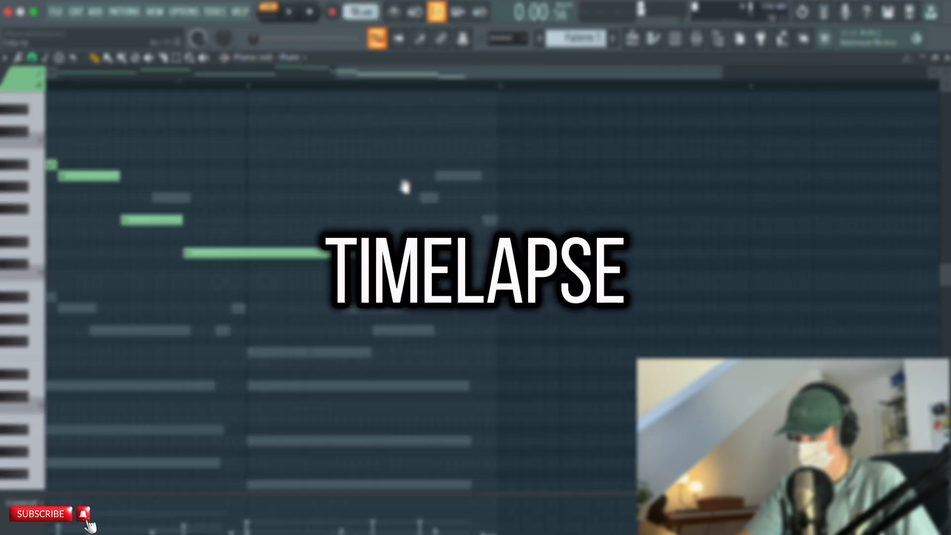
scroll(405, 198, down, 2)
click(246, 102)
click(247, 212)
click(246, 235)
click(270, 245)
right_click(275, 213)
right_click(275, 102)
Play bar 4 and add a two-beat A5 flute note on beat 3, right after the long D6.
scroll(495, 247, left, 3)
key(space)
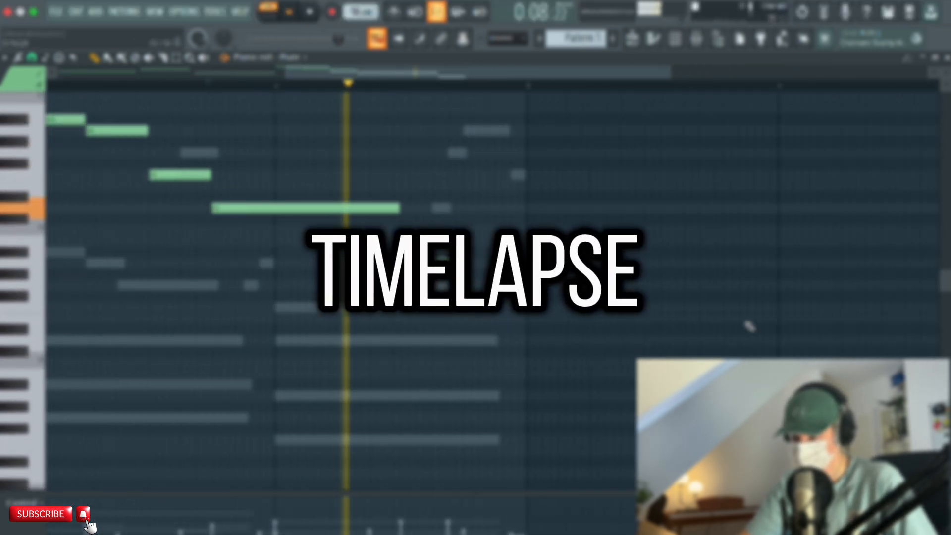
key(space)
click(478, 261)
Select all flute notes, shorten them slightly, and play through the four-bar melody.
scroll(705, 204, left, 3)
key(super+a)
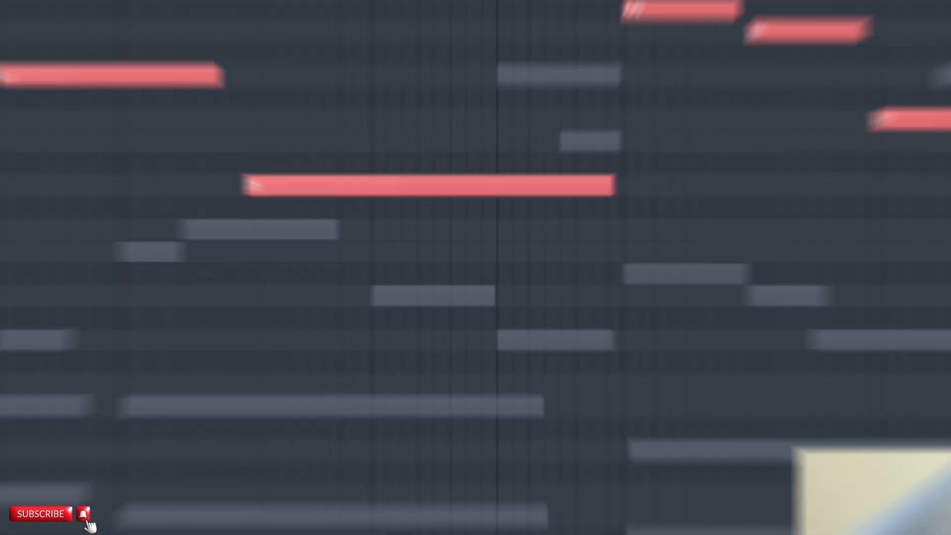
key(space)
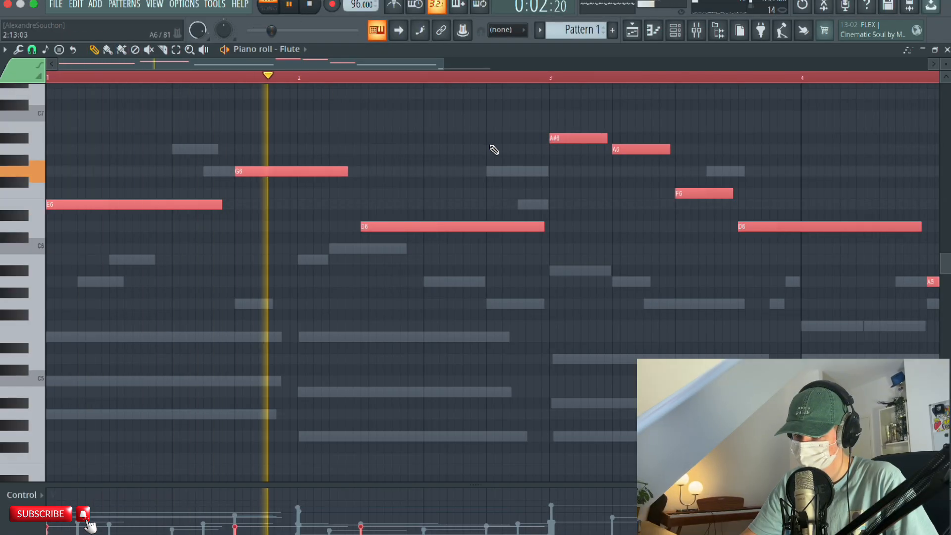
drag(492, 147, 250, 145)
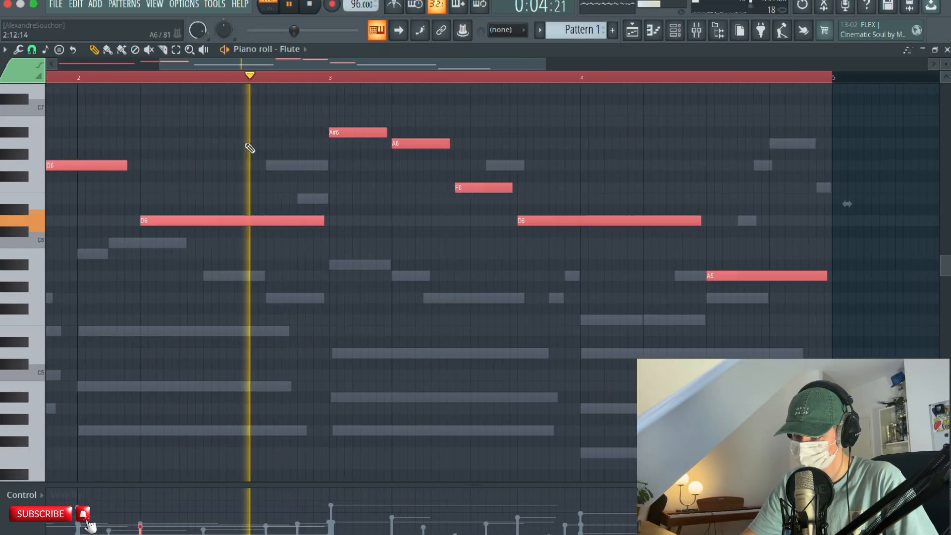
drag(570, 164, 450, 164)
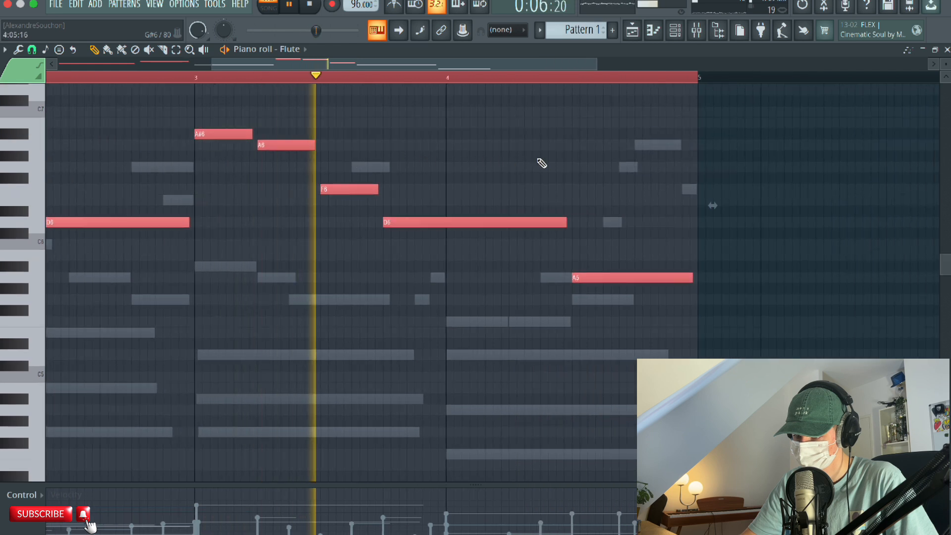
drag(584, 170, 430, 217)
drag(461, 180, 349, 152)
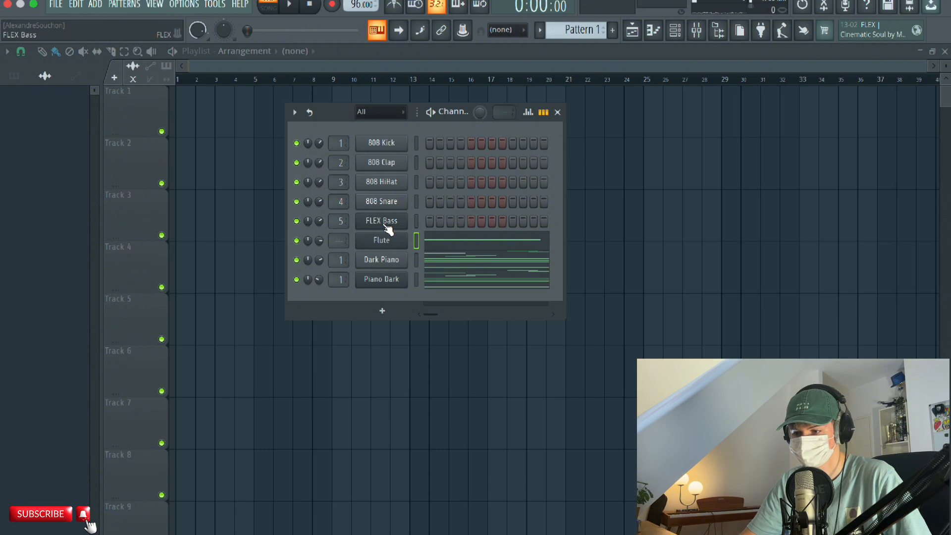
Route the Flute channel to mixer Insert 2 and add Fruity Reeverb 2 there.
drag(340, 241, 340, 237)
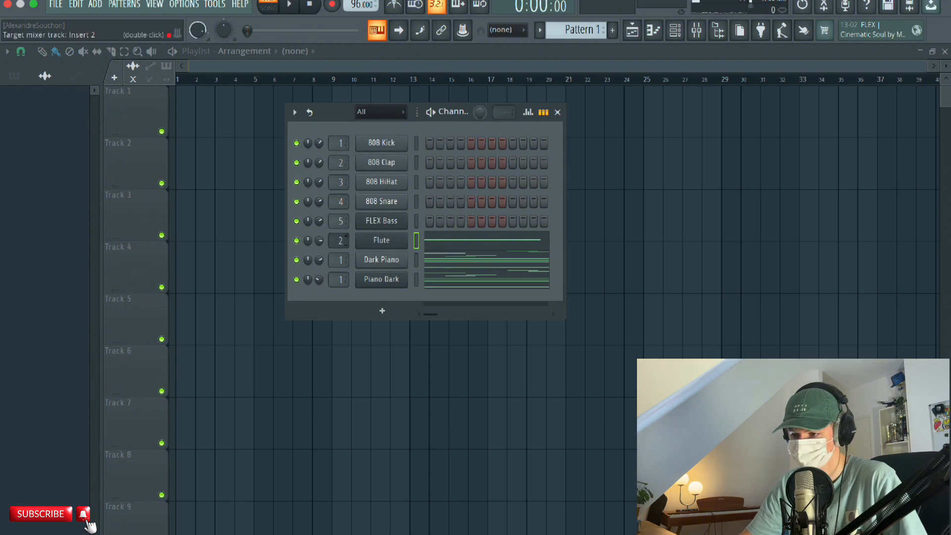
click(698, 31)
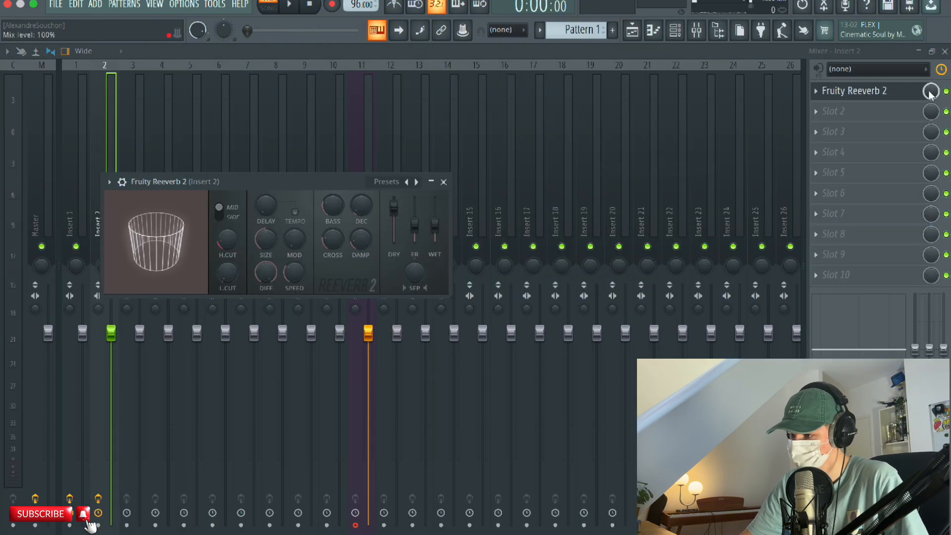
click(443, 183)
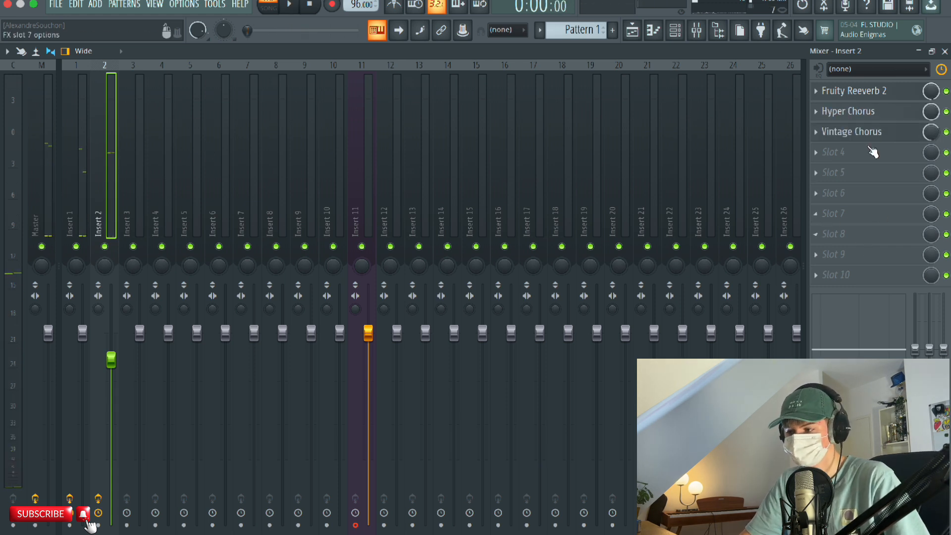
Review the Vintage Chorus settings on mixer Insert 1.
click(73, 174)
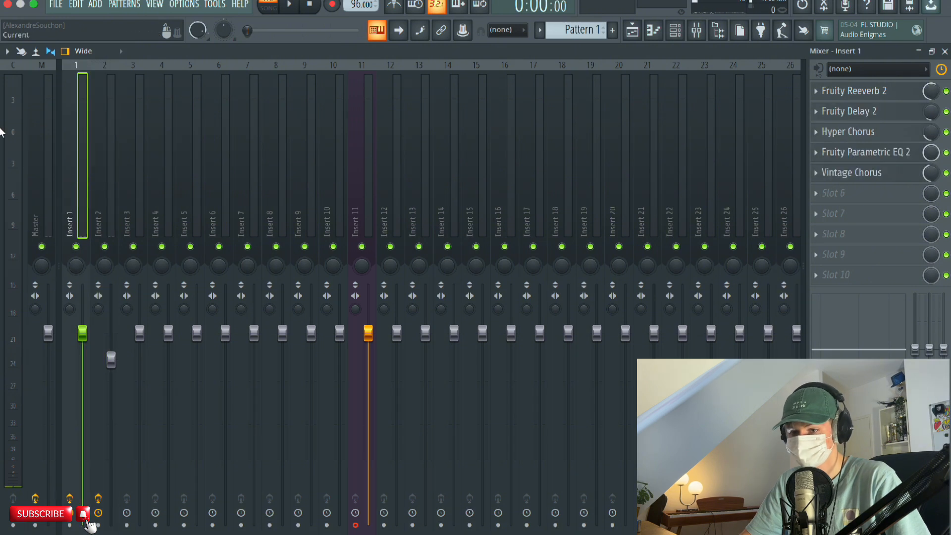
click(852, 173)
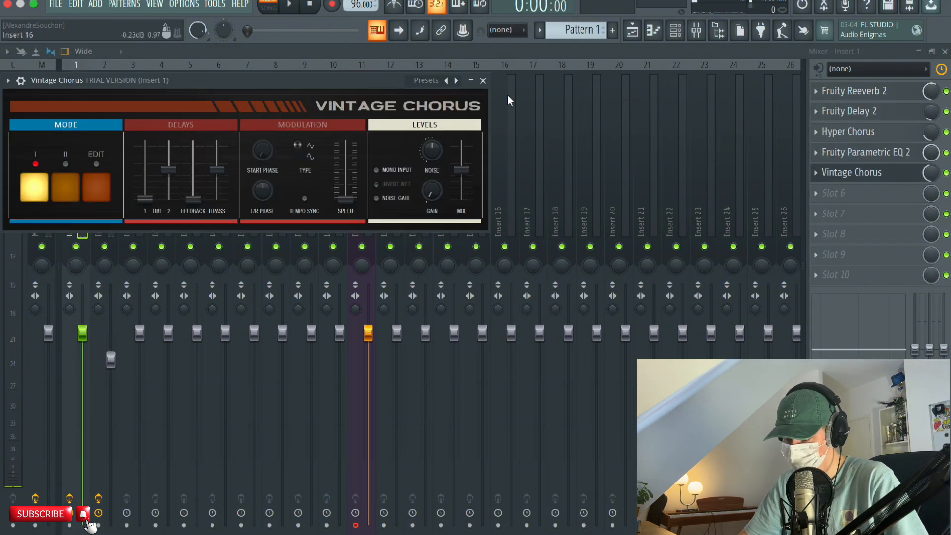
click(483, 82)
Play the pattern with the flute's Insert 2 muted, and again with Insert 1 muted, to compare the two inserts.
key(space)
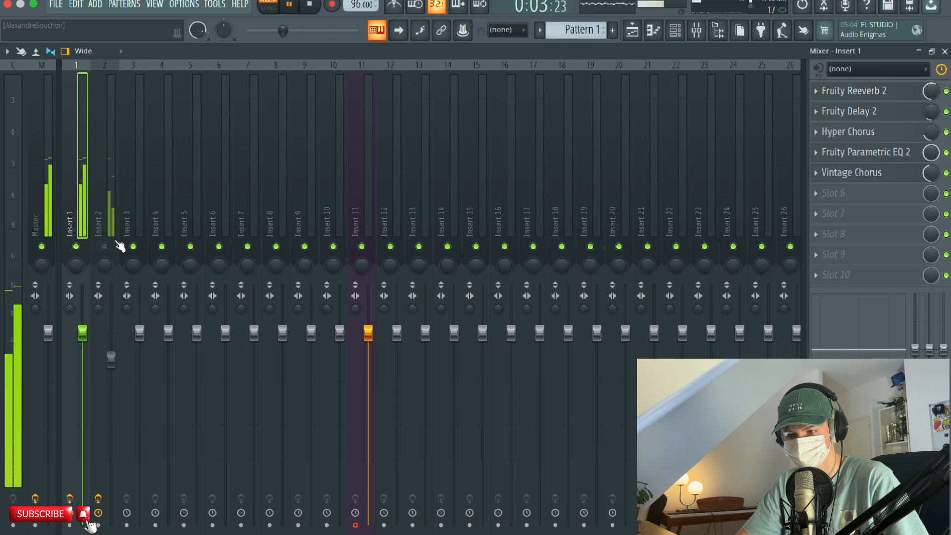
key(space)
click(98, 219)
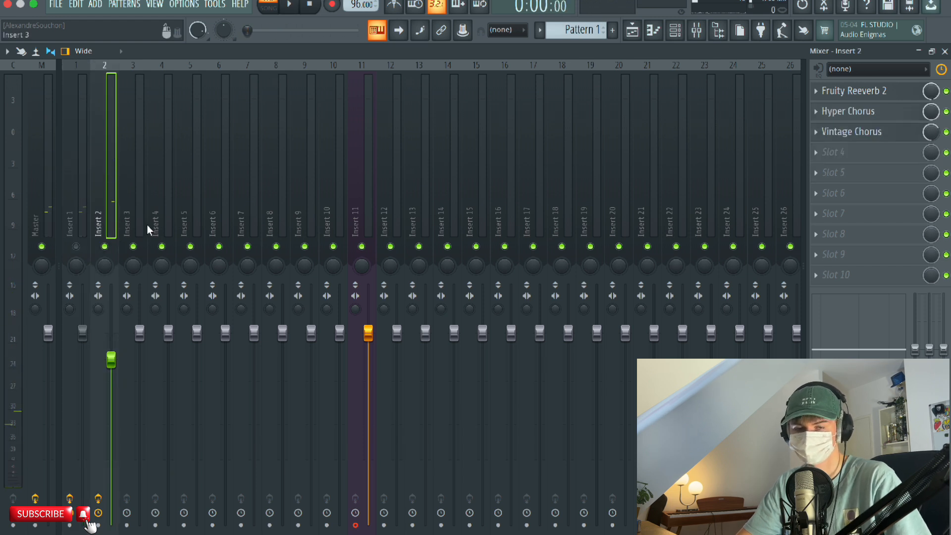
key(space)
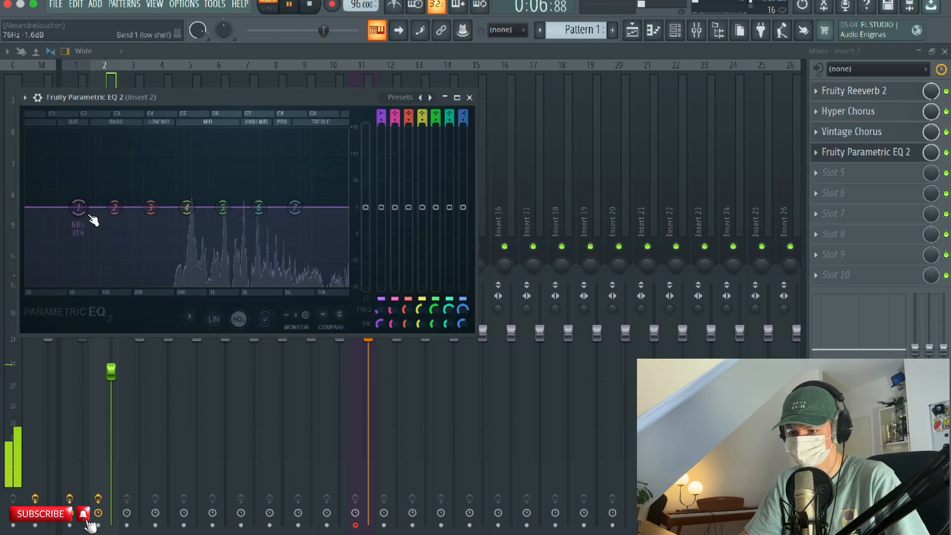
In Insert 2's Fruity Parametric EQ 2, cut the low shelf, cut the high shelf 18 dB at 1340 Hz, and boost band 4.
drag(92, 219, 164, 290)
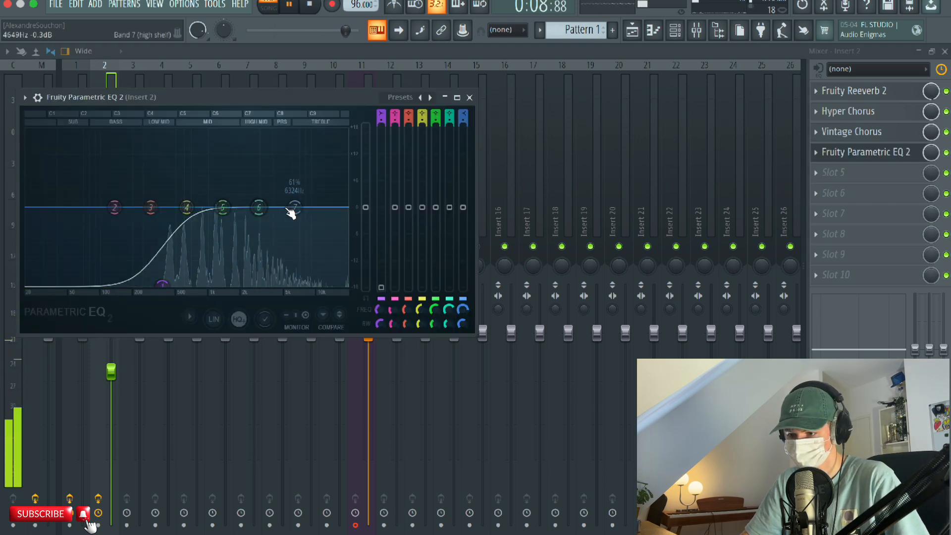
drag(293, 210, 222, 285)
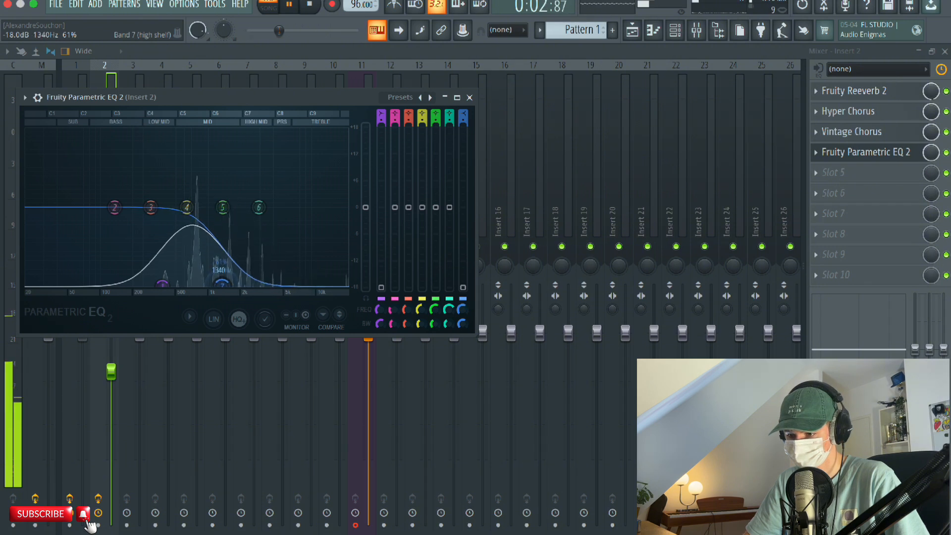
drag(186, 207, 205, 174)
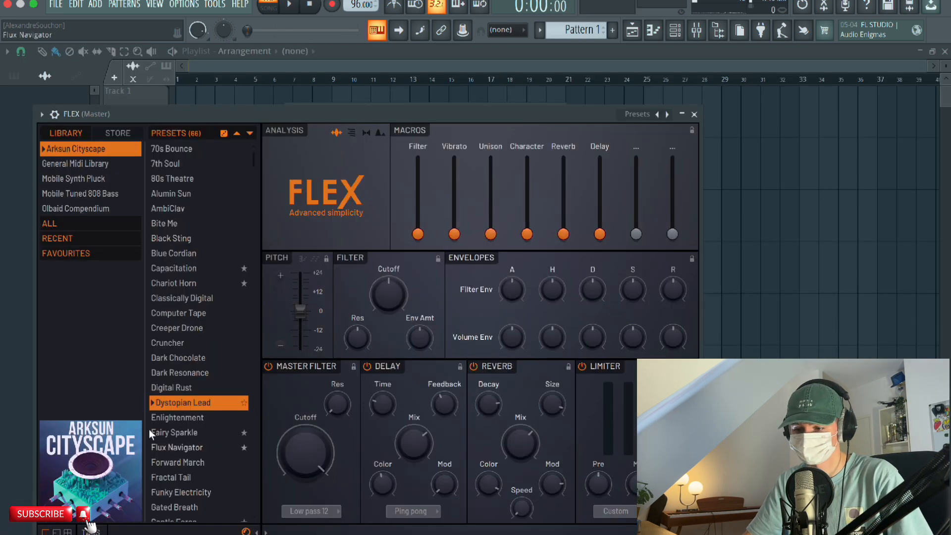
Load the favourite Ocarina preset in the new FLEX channel to double the flute melody, and open that channel's piano roll.
click(49, 252)
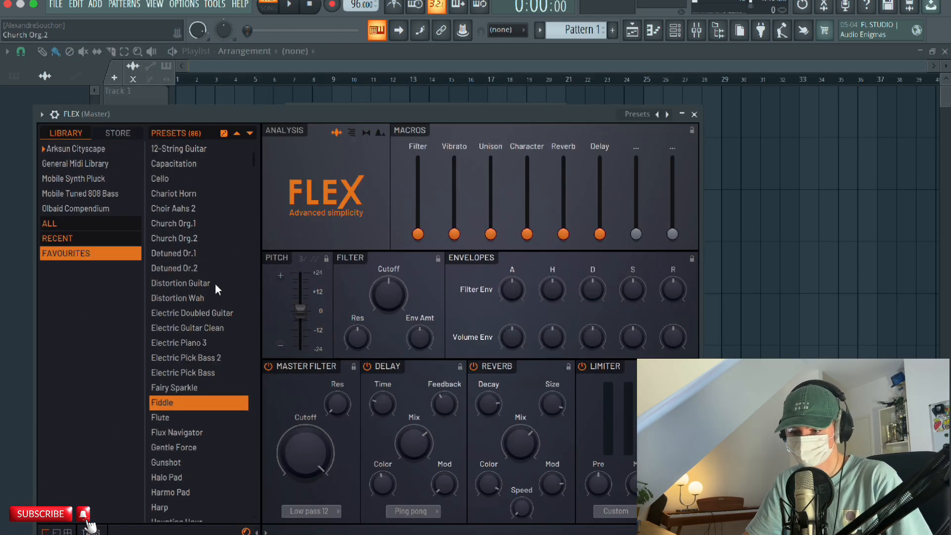
scroll(214, 416, down, 10)
click(185, 184)
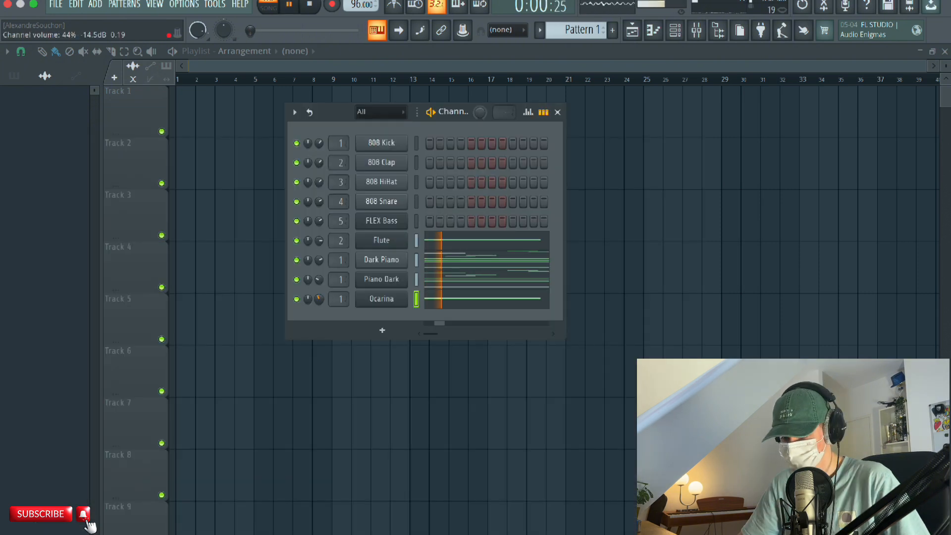
right_click(389, 295)
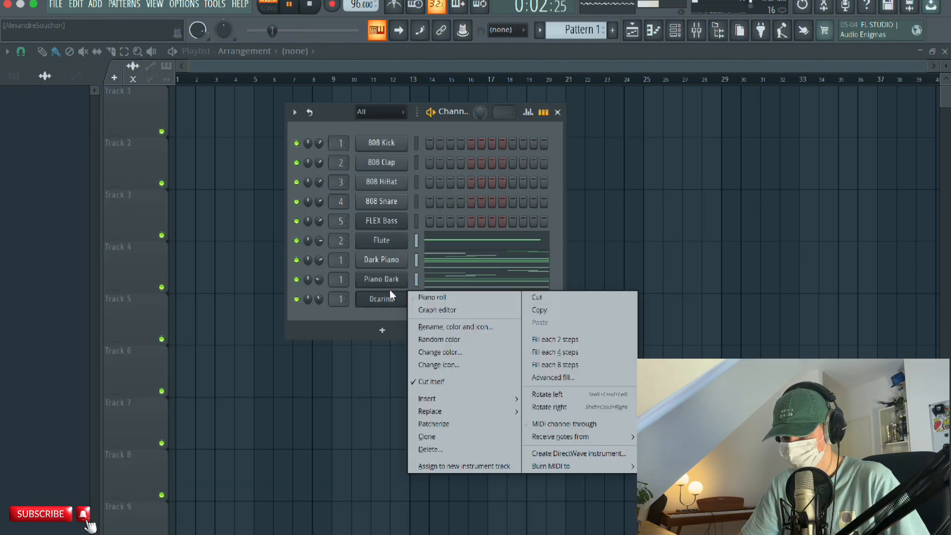
click(423, 298)
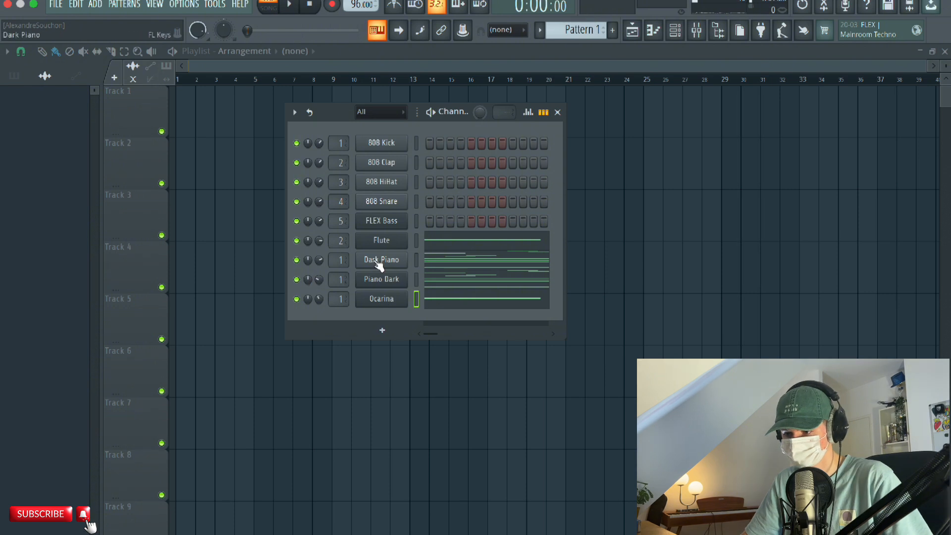
Load the favourite Organ 1 preset in another new FLEX channel.
click(393, 287)
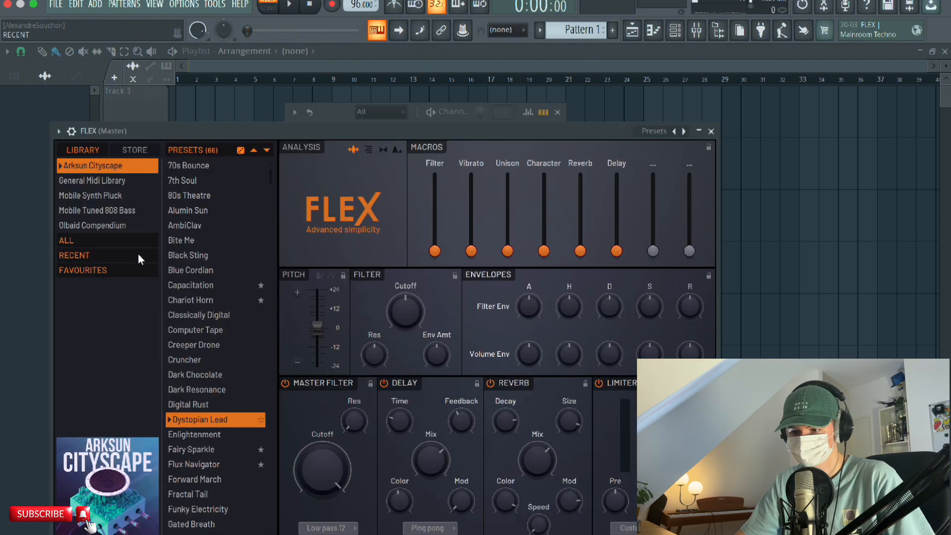
click(132, 270)
scroll(207, 308, down, 5)
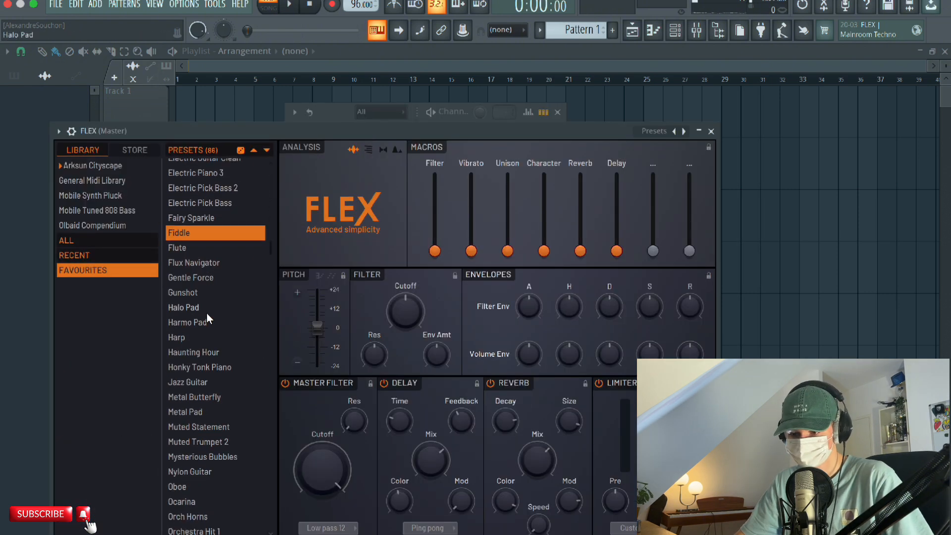
scroll(207, 317, down, 6)
click(194, 270)
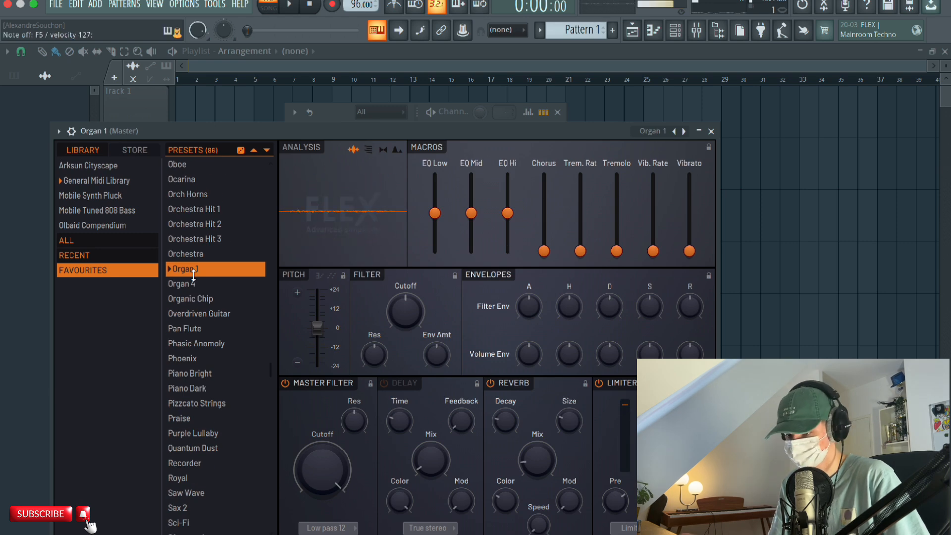
In the Organ 1 piano roll, place one-beat A3, C4 and E4 chords on beats 2 and 4 of bar 1 and play them.
key(F7)
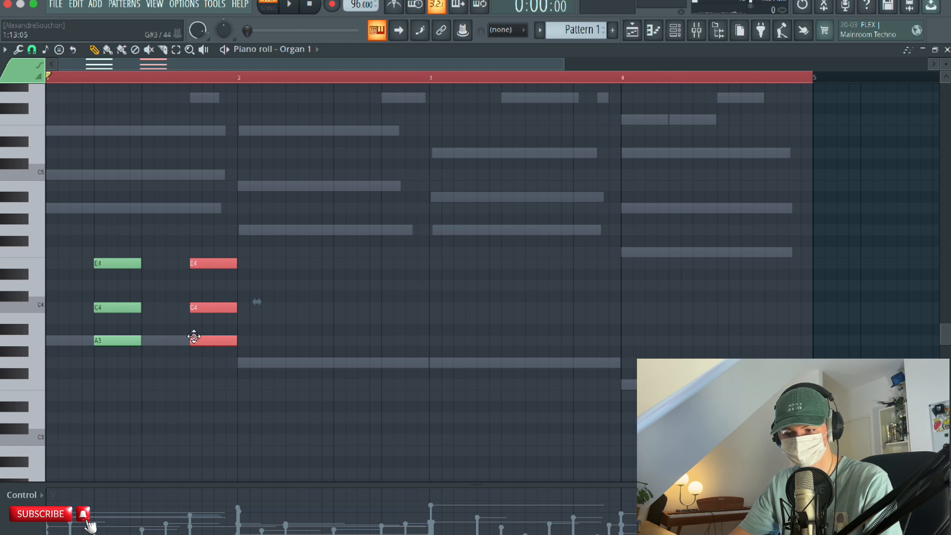
key(space)
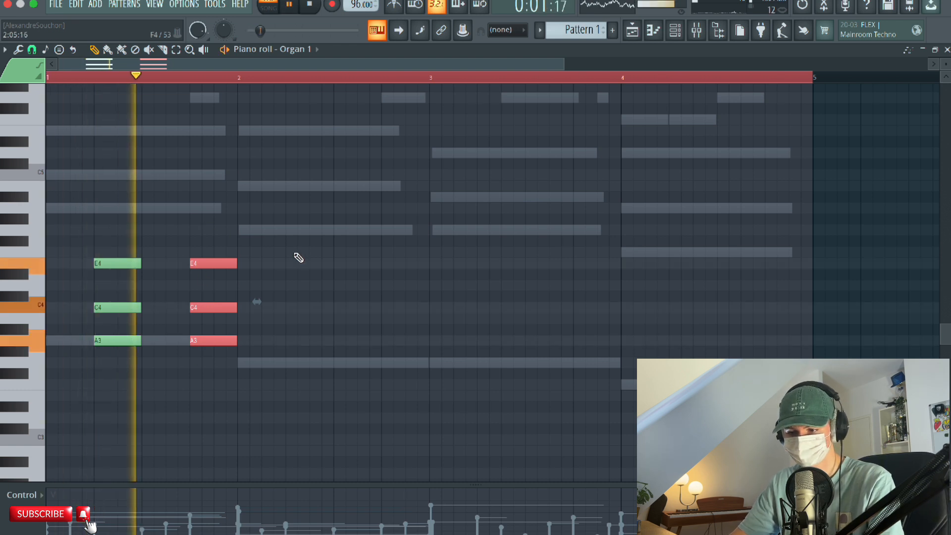
key(space)
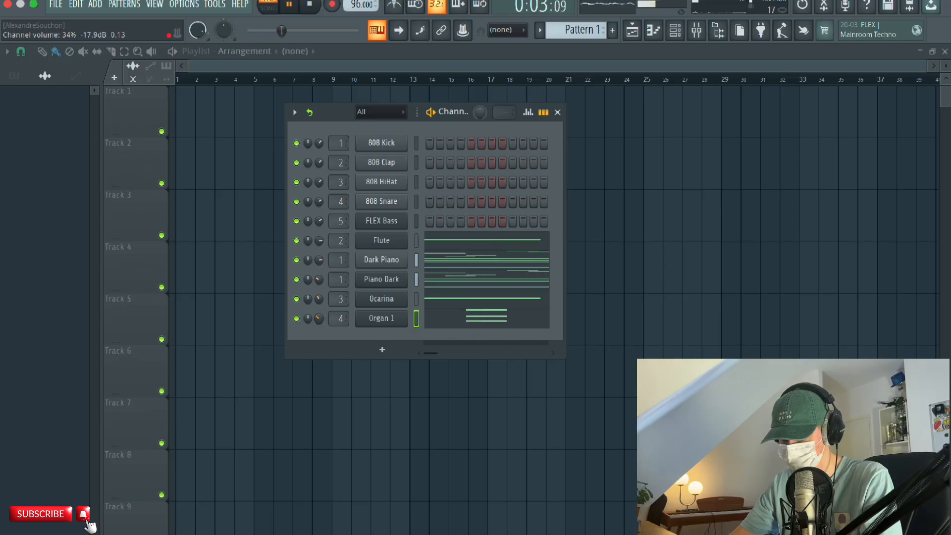
Add a Strings 2 channel and write a four-bar melody in its piano roll, starting A5, B5, E5 and ending D5, D6.
key(space)
click(382, 350)
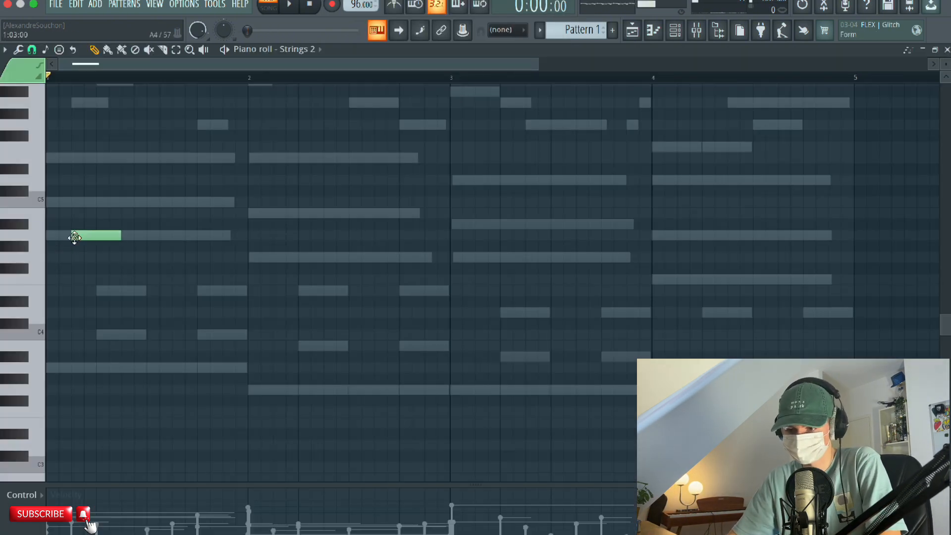
drag(75, 238, 68, 232)
scroll(62, 201, up, 3)
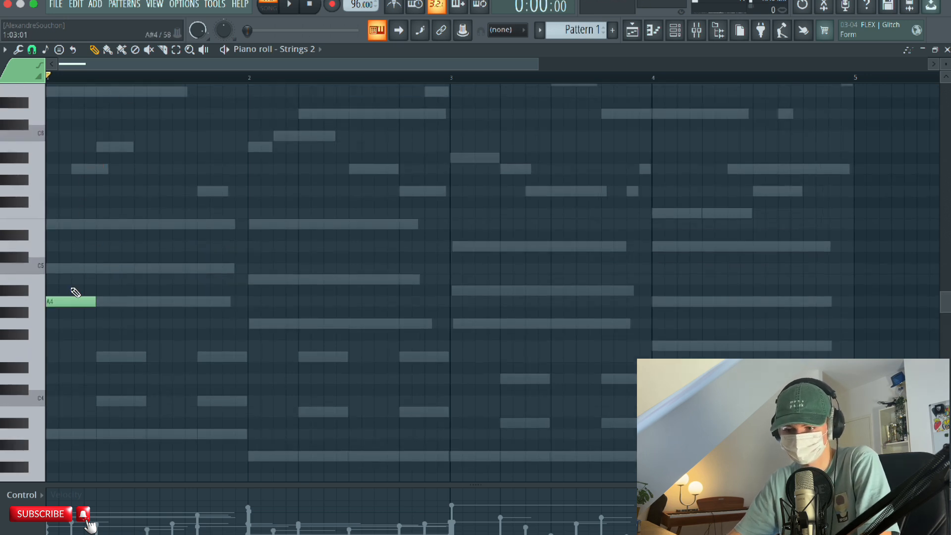
click(290, 5)
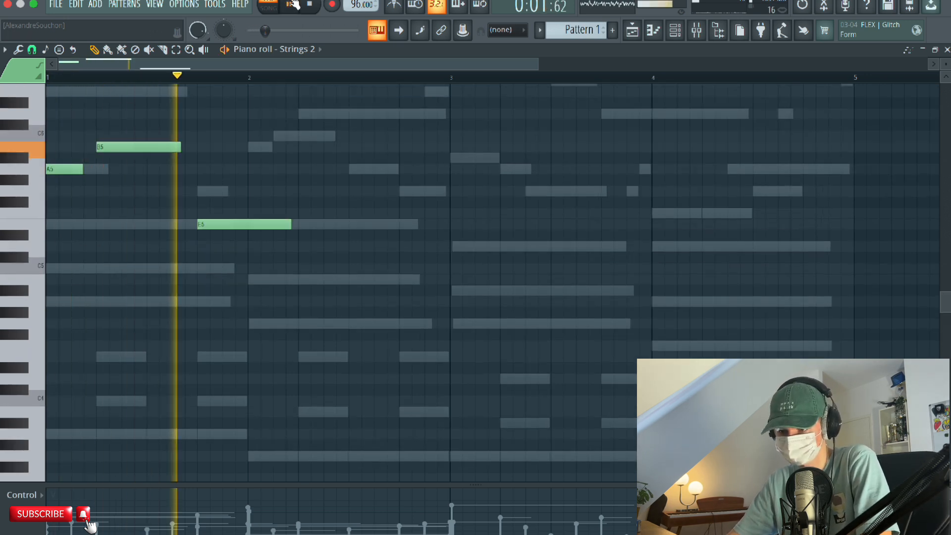
click(294, 5)
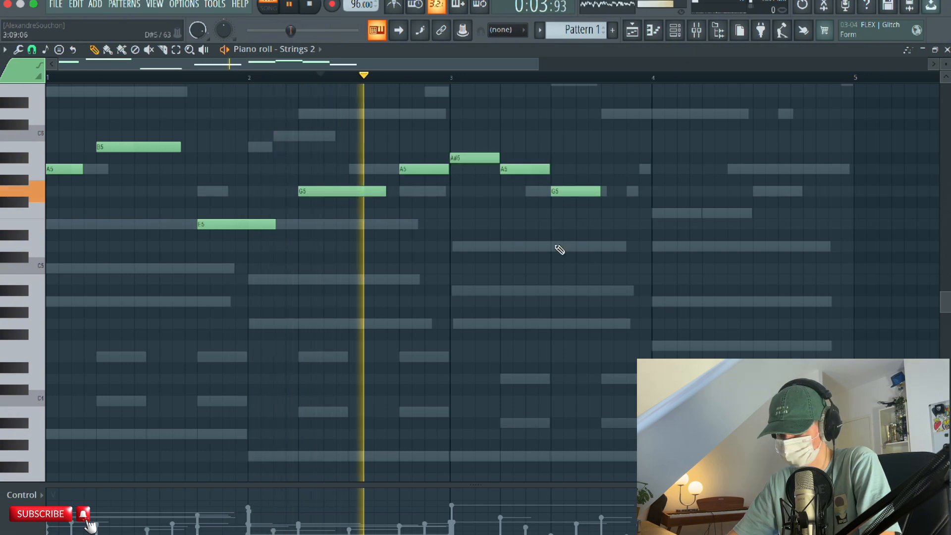
scroll(559, 248, right, 2)
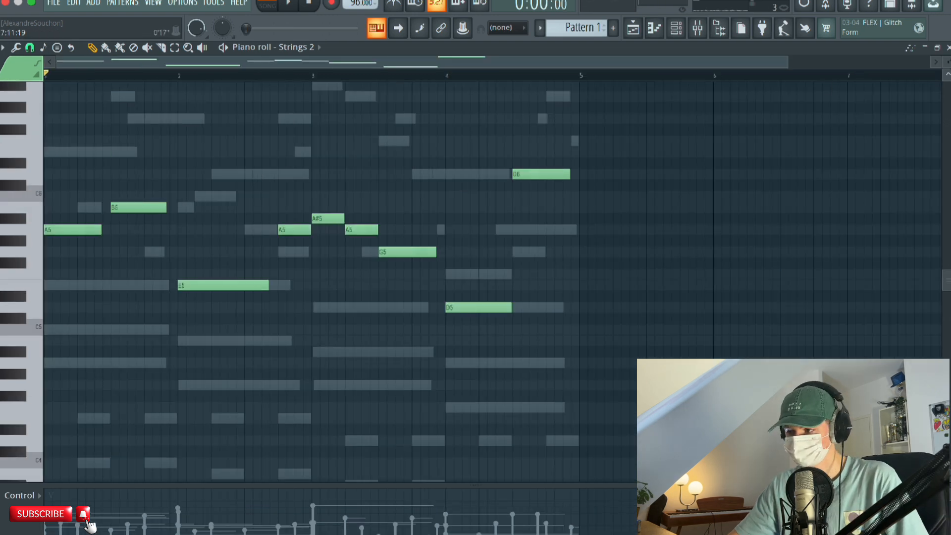
Play the Strings 2 melody, select all its notes, and randomize their velocity by 23% with bipolar levels.
key(space)
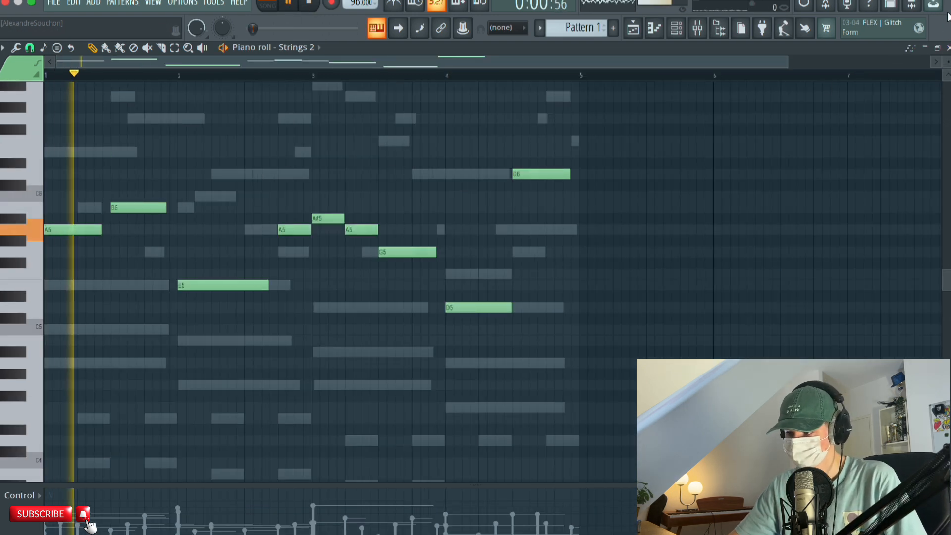
key(ctrl+a)
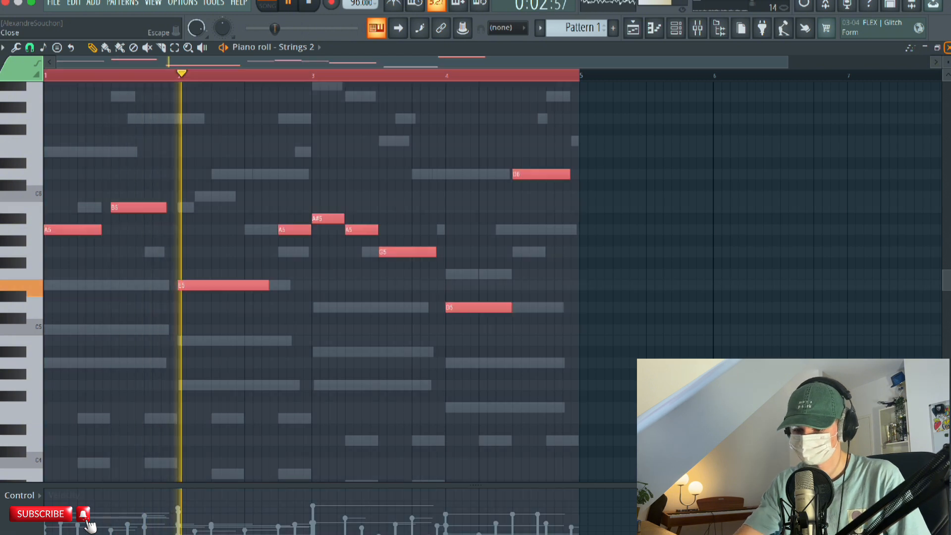
key(alt+r)
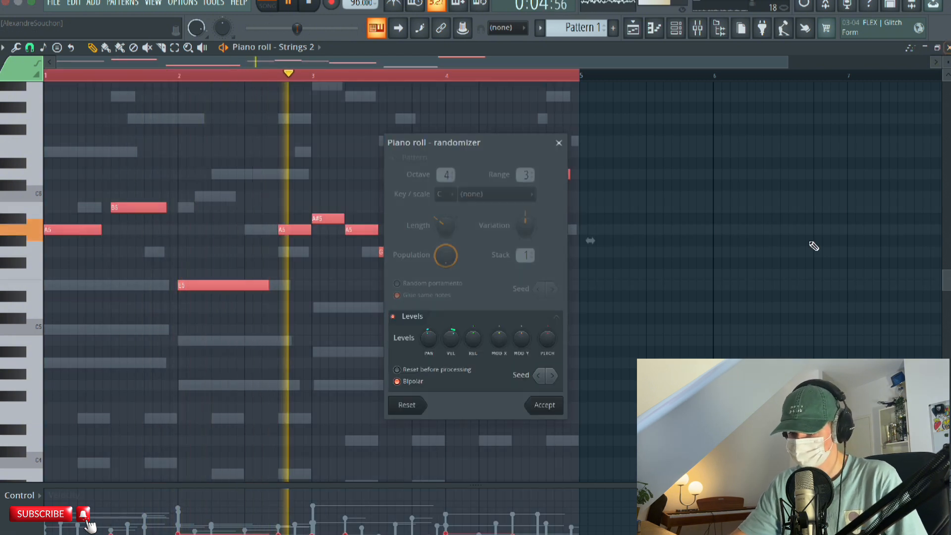
drag(459, 342, 457, 337)
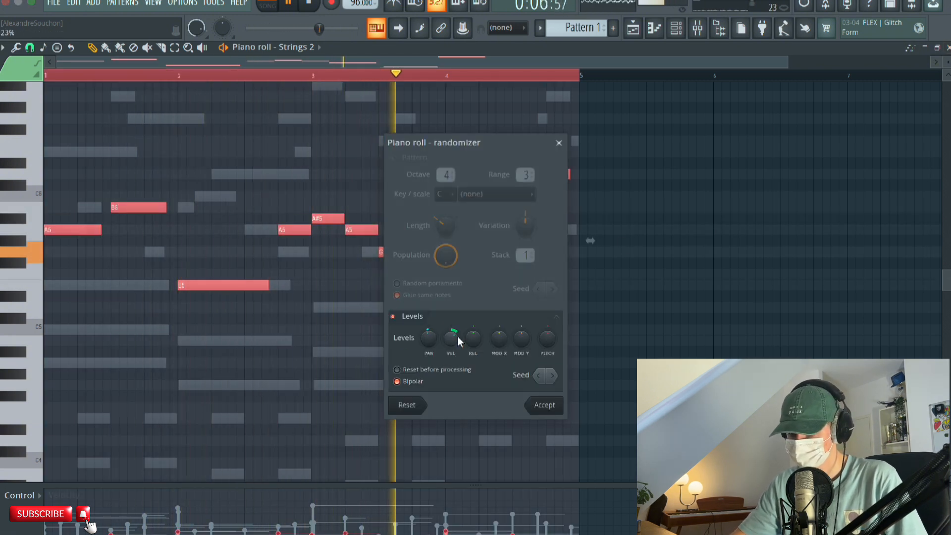
key(space)
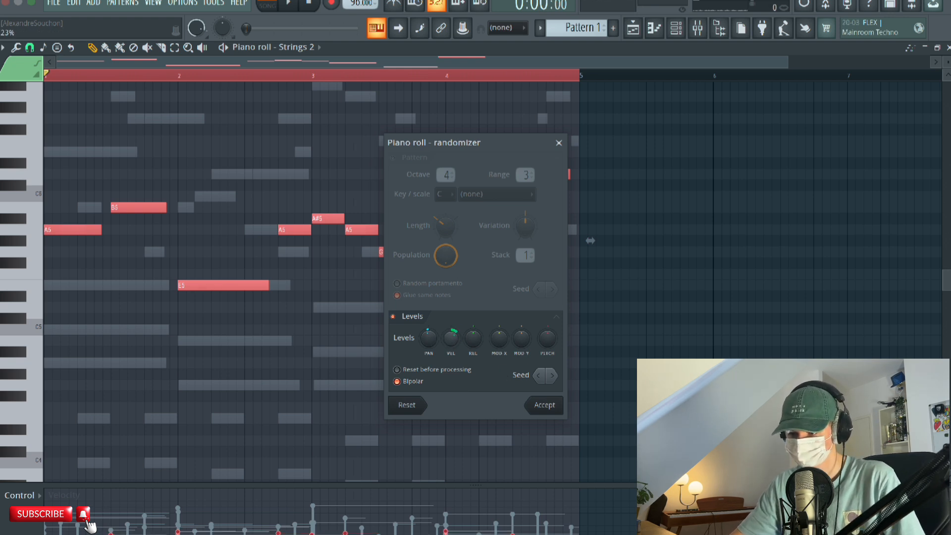
key(Return)
scroll(375, 319, down, 6)
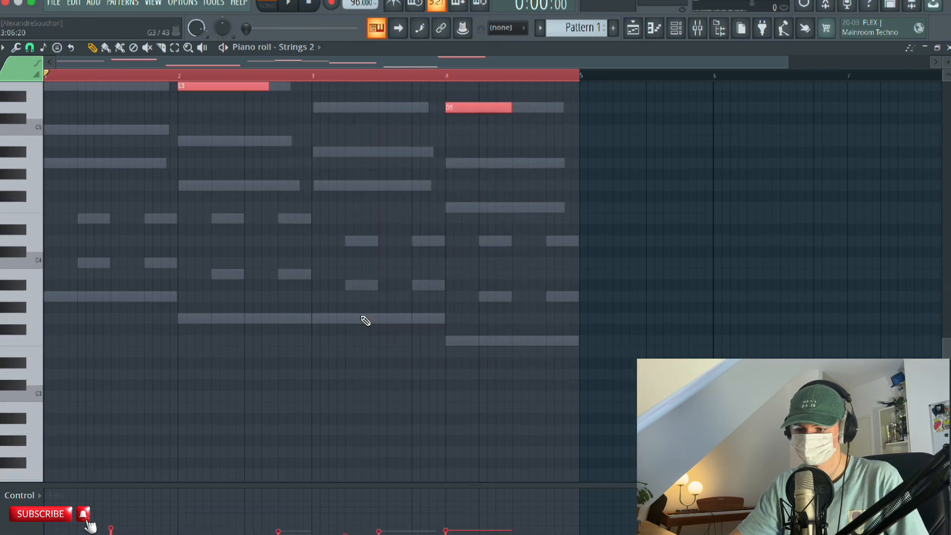
scroll(359, 303, up, 8)
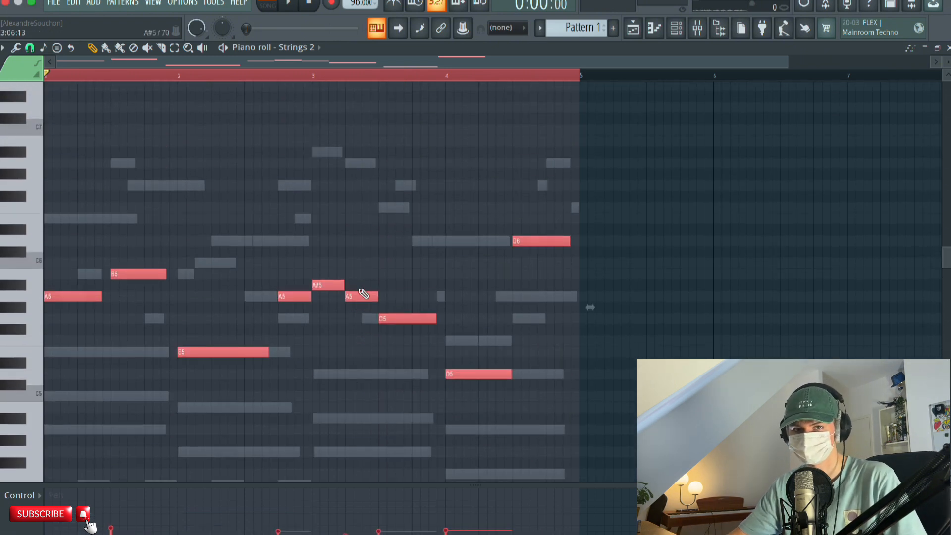
scroll(369, 300, down, 2)
Return to the channel rack, add a BooBass channel, and open its piano roll.
click(31, 496)
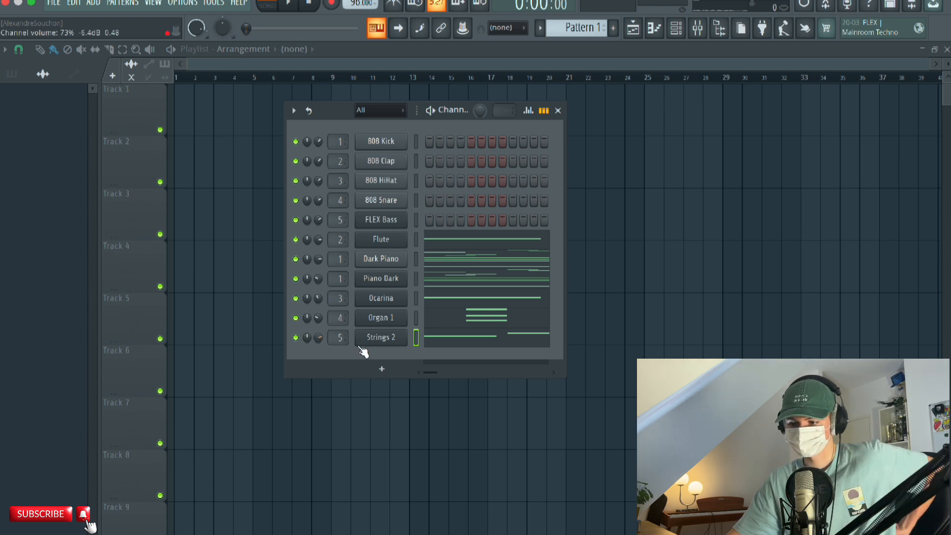
click(376, 361)
click(382, 361)
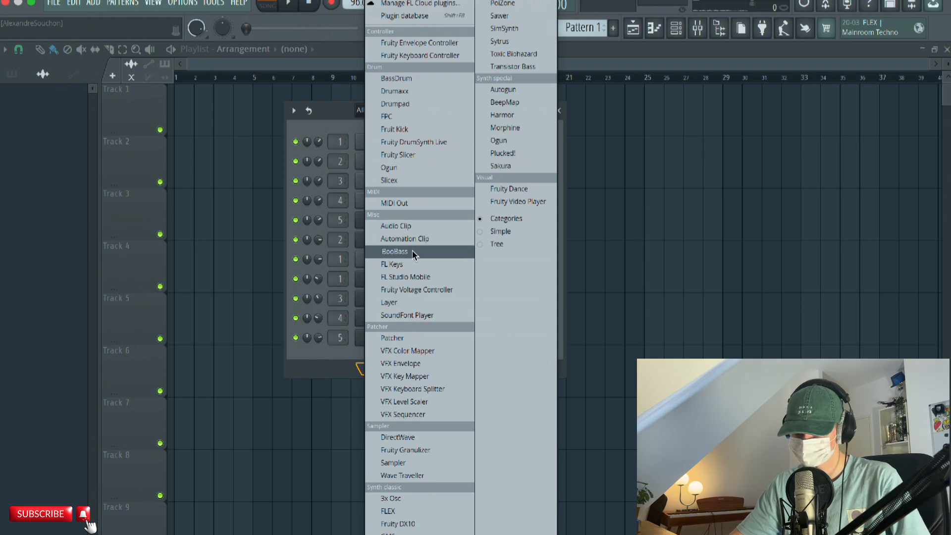
click(415, 254)
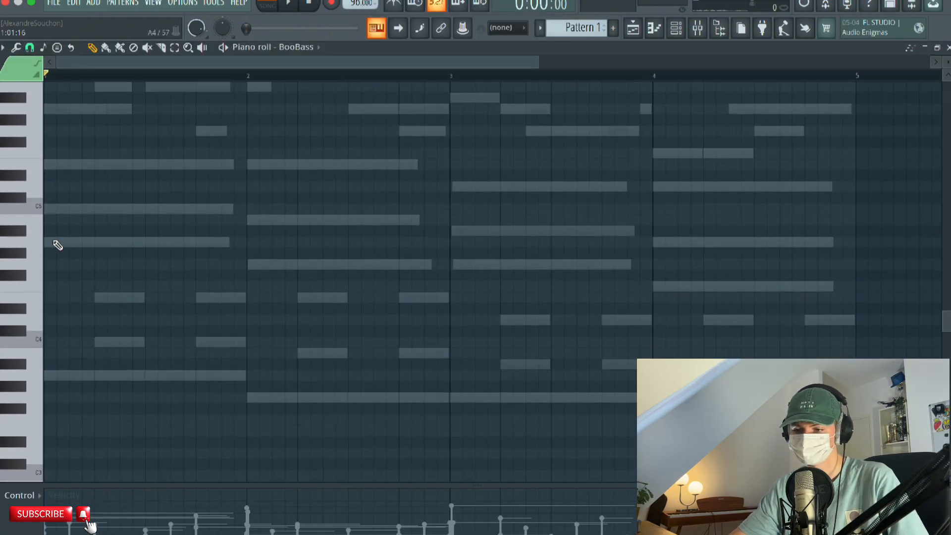
Place two short A4 notes on the first two eighth notes of bar 1 in the BooBass pattern and play them.
click(58, 245)
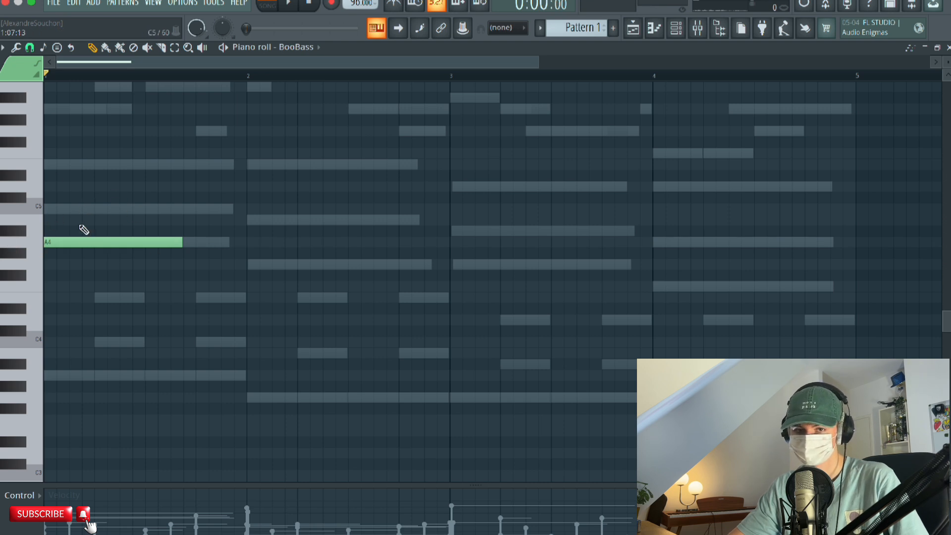
drag(184, 243, 60, 255)
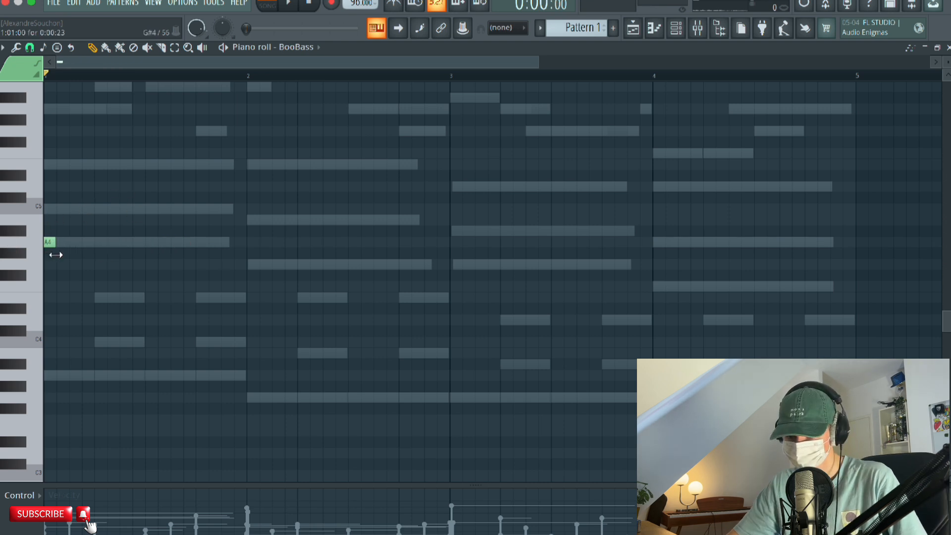
click(290, 4)
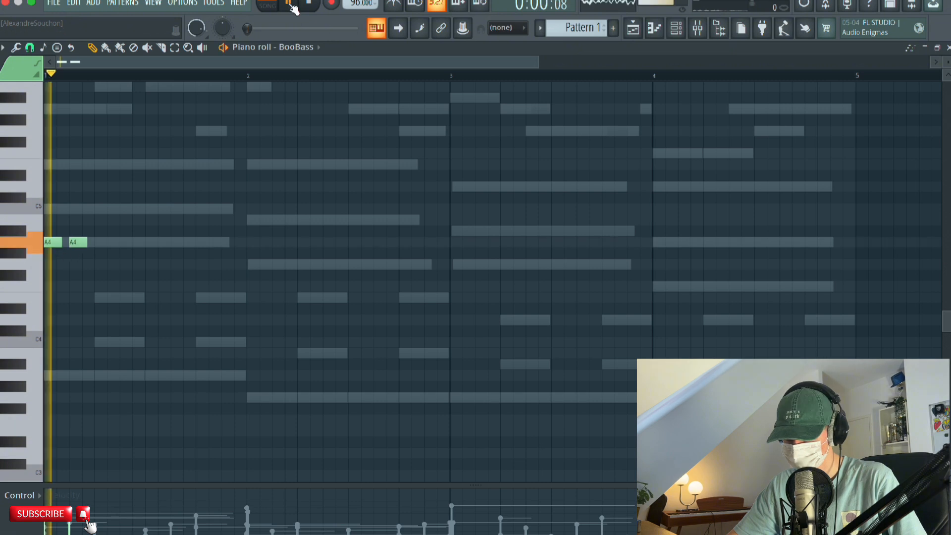
click(290, 4)
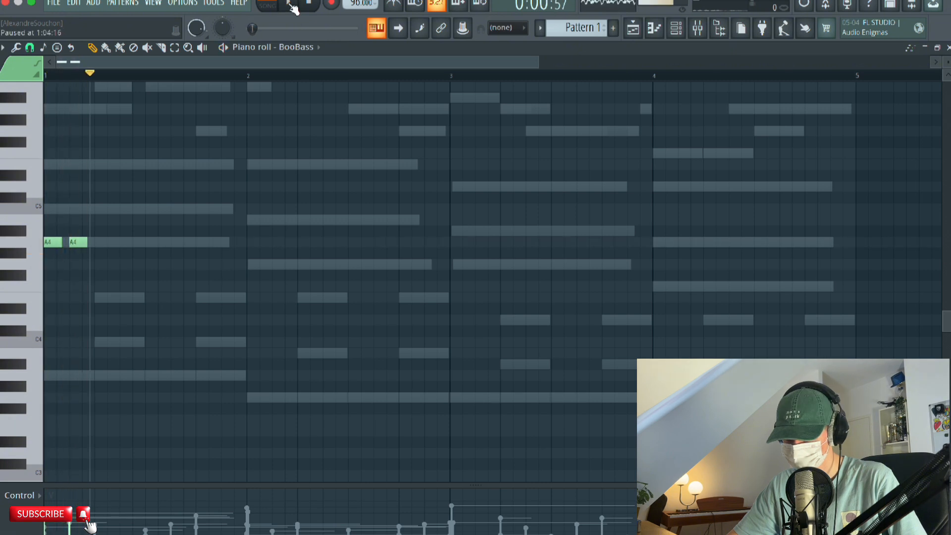
Add a short E5 halfway through beat 2 and two short A4 notes in beat 3 of bar 1, checking by playback.
click(126, 299)
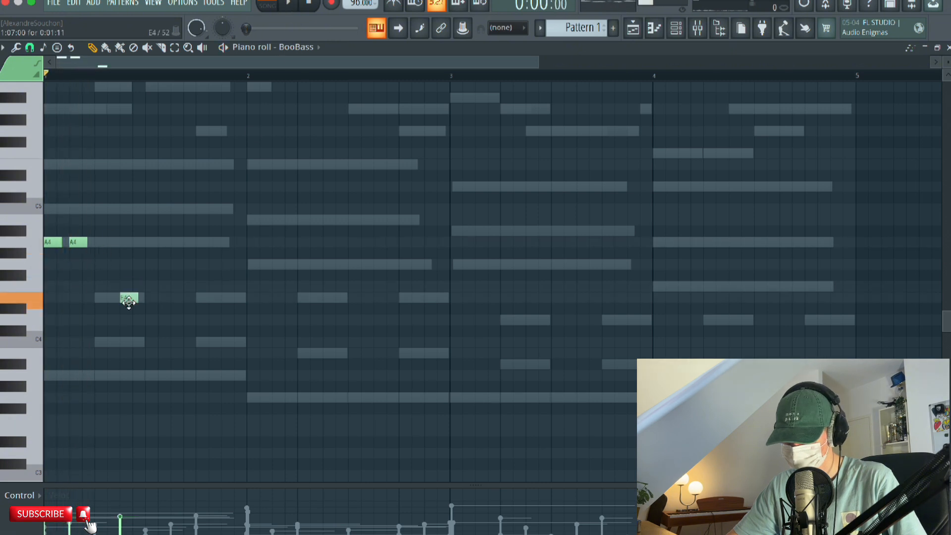
drag(128, 301, 128, 167)
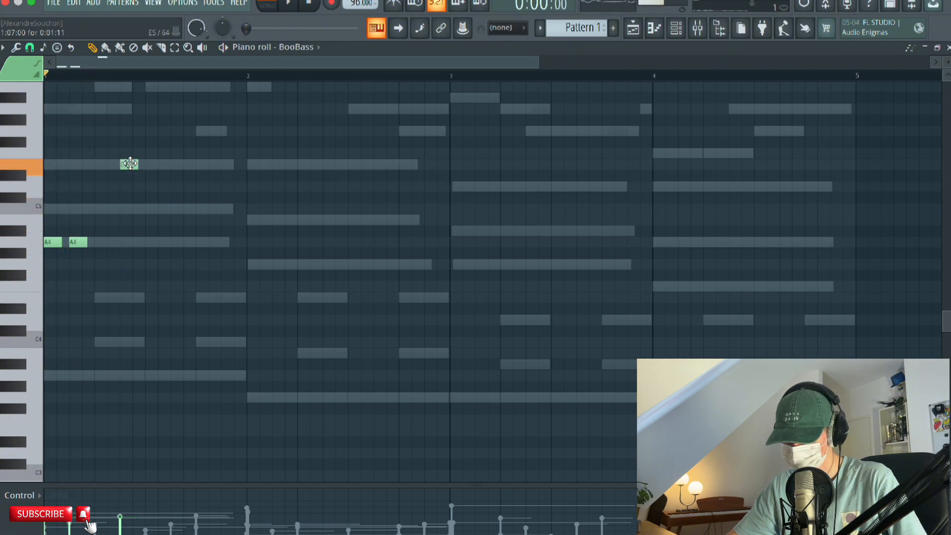
click(154, 242)
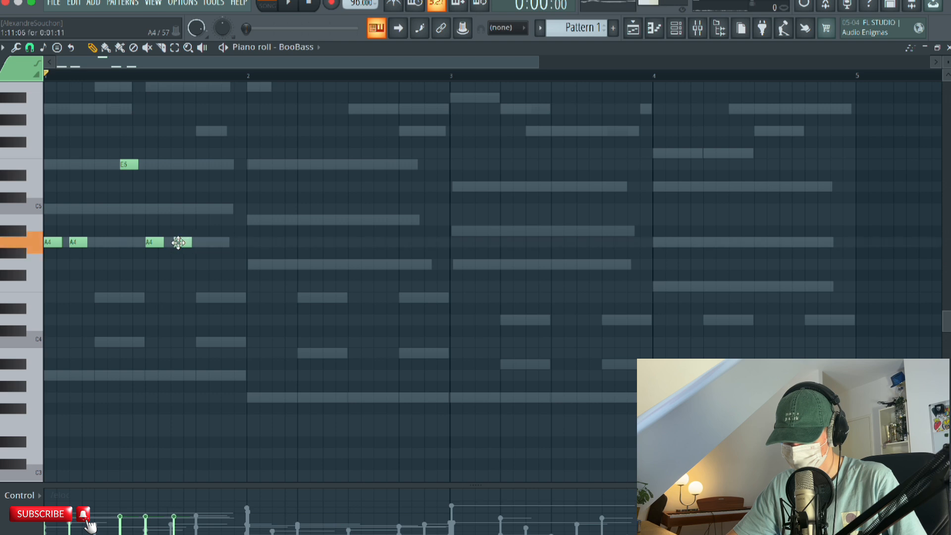
click(288, 5)
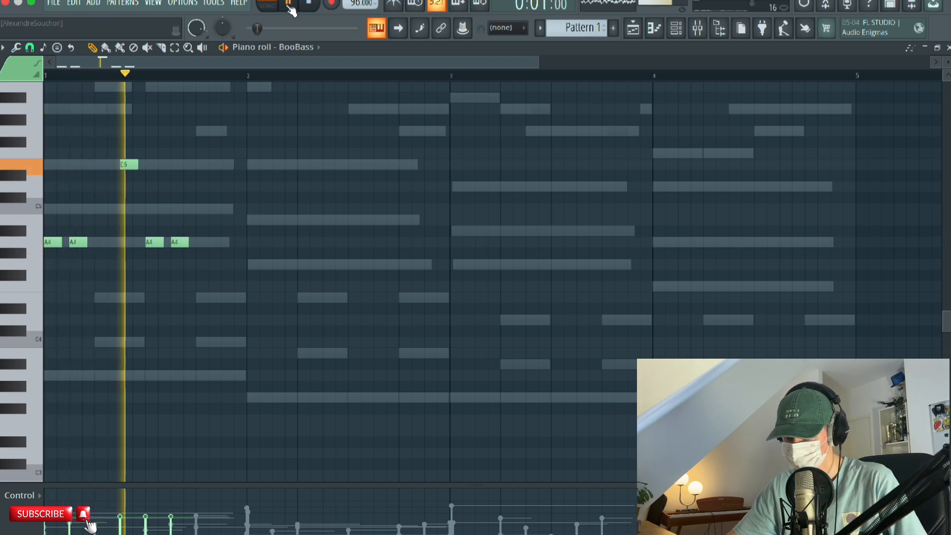
click(290, 6)
click(186, 76)
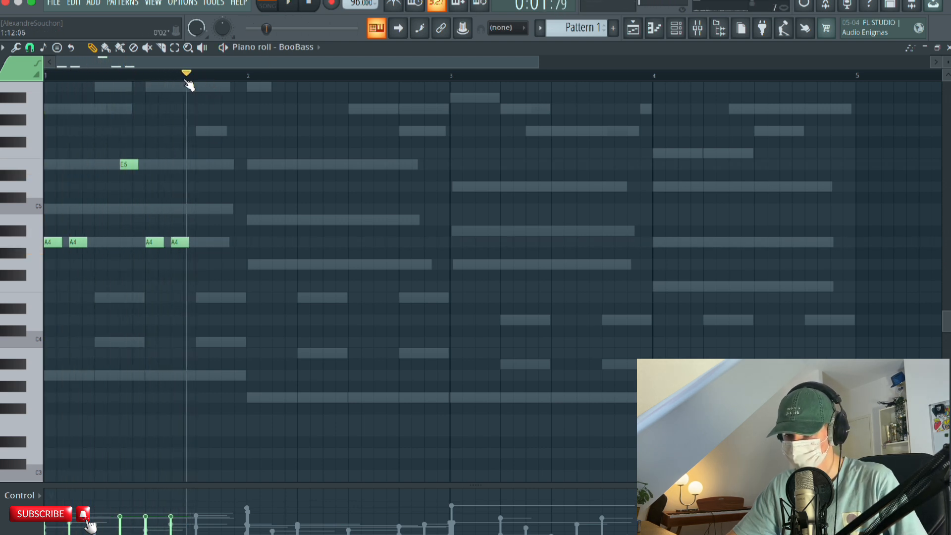
key(space)
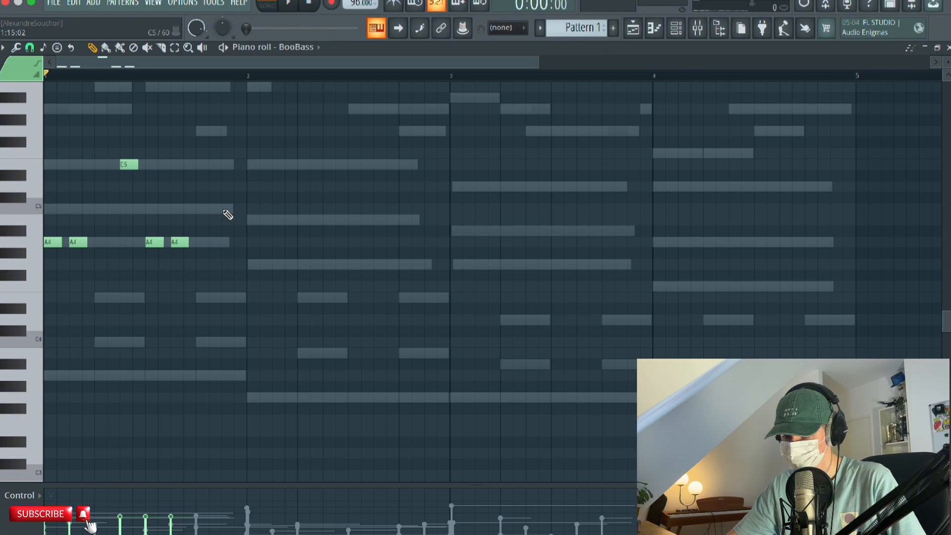
End bar 1 of the bass with a short C5 and repeat its rhythm in bars 2 to 4 on G4, G4 and F4.
click(292, 5)
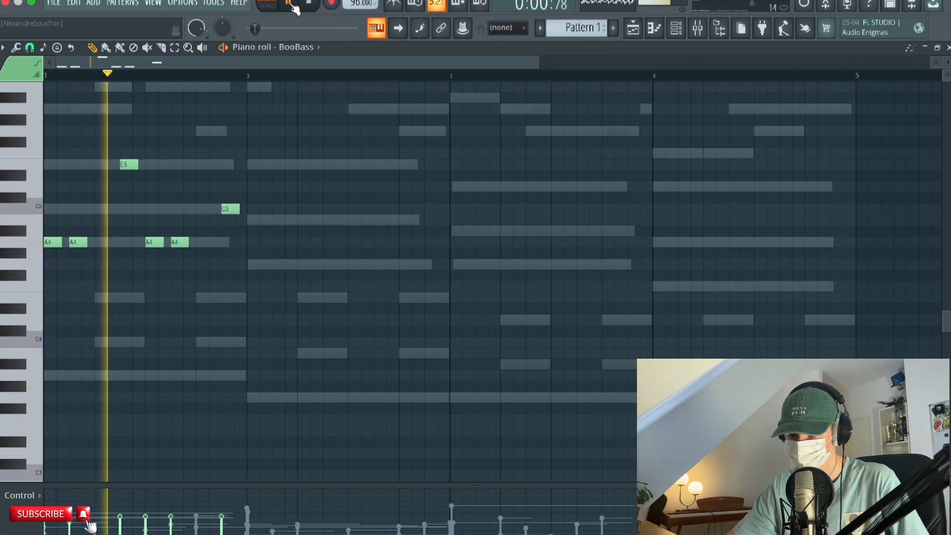
click(293, 5)
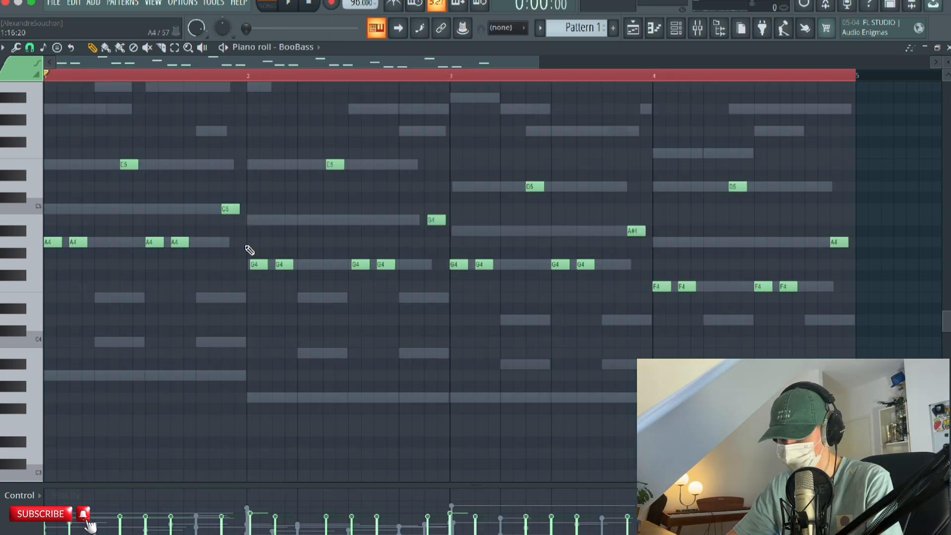
key(space)
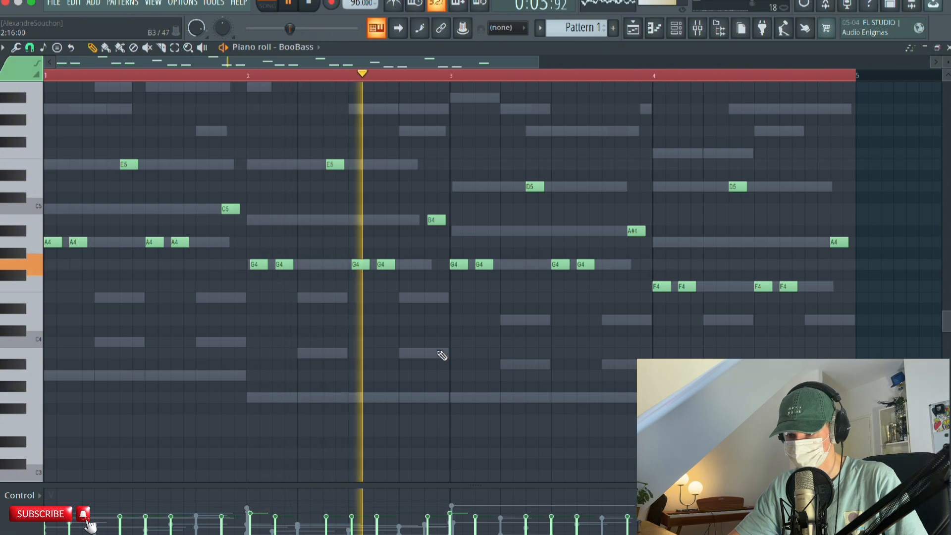
key(space)
scroll(313, 246, up, 1)
scroll(313, 247, down, 2)
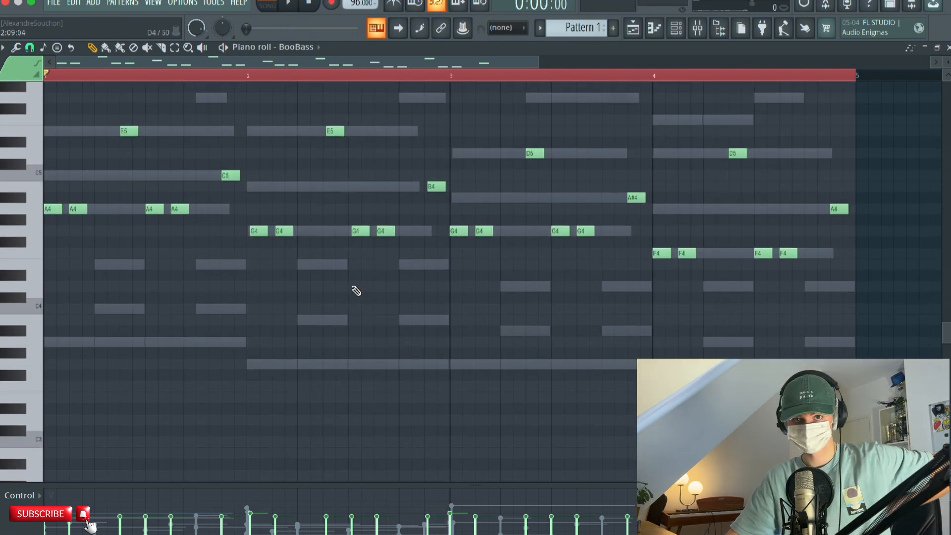
scroll(162, 232, up, 2)
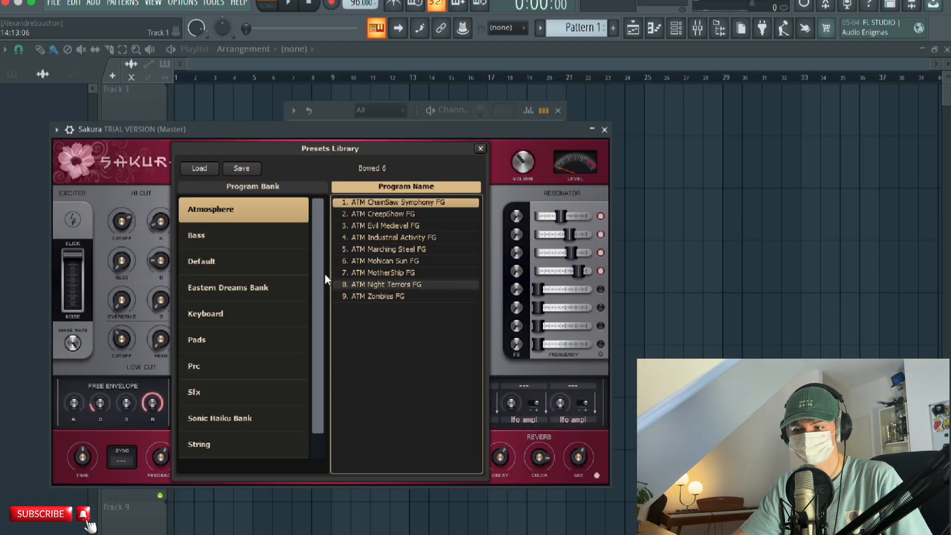
Add a Sakura channel, choose a preset from its Bass bank, and place a long A4 note in bar 1 of its piano roll.
click(225, 241)
click(416, 224)
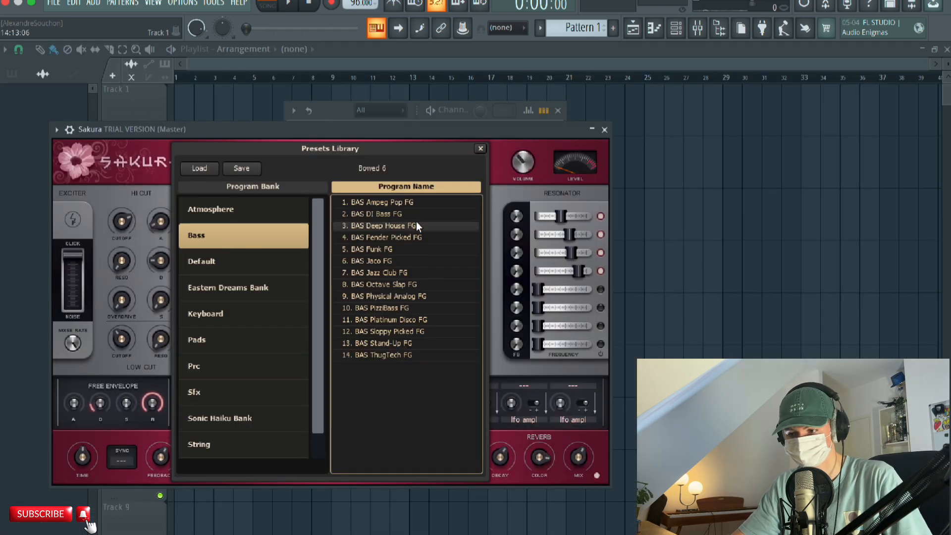
click(604, 130)
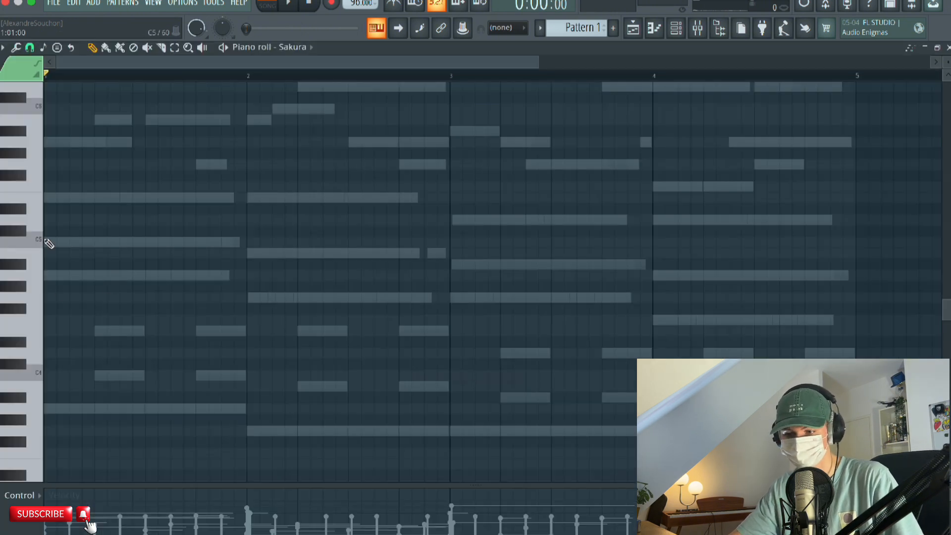
click(122, 276)
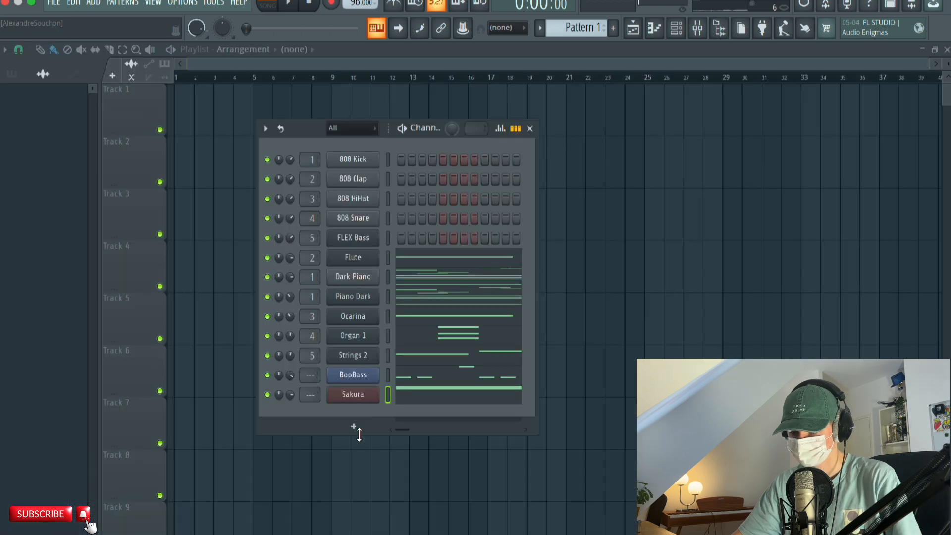
Show the sample browser, collapse the Drill folder, and expand the Boom Bap folder of the Drums Paradise pack.
click(717, 29)
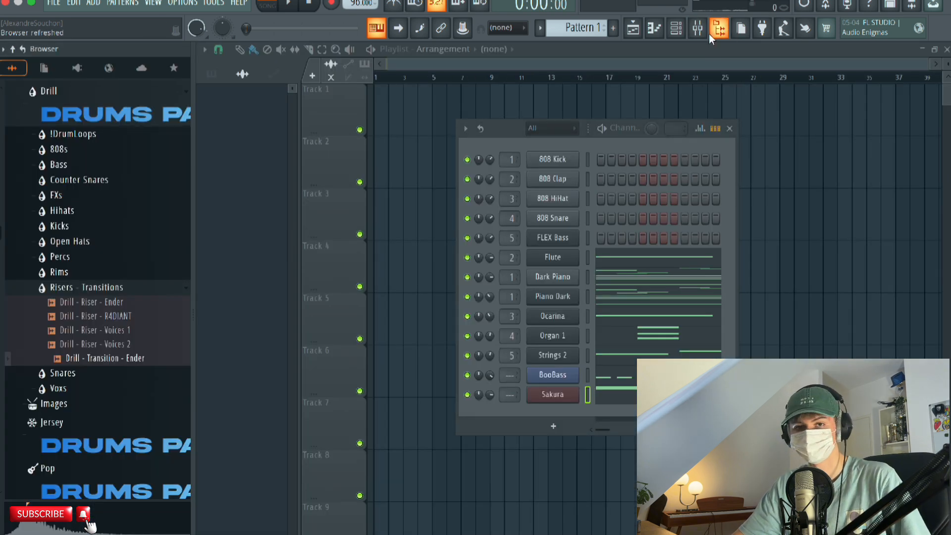
click(119, 121)
scroll(113, 166, up, 5)
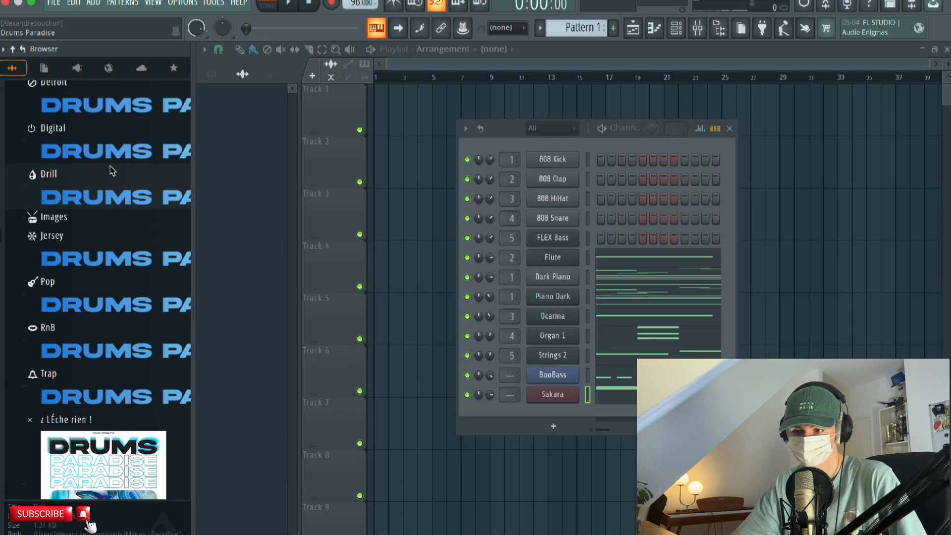
click(106, 154)
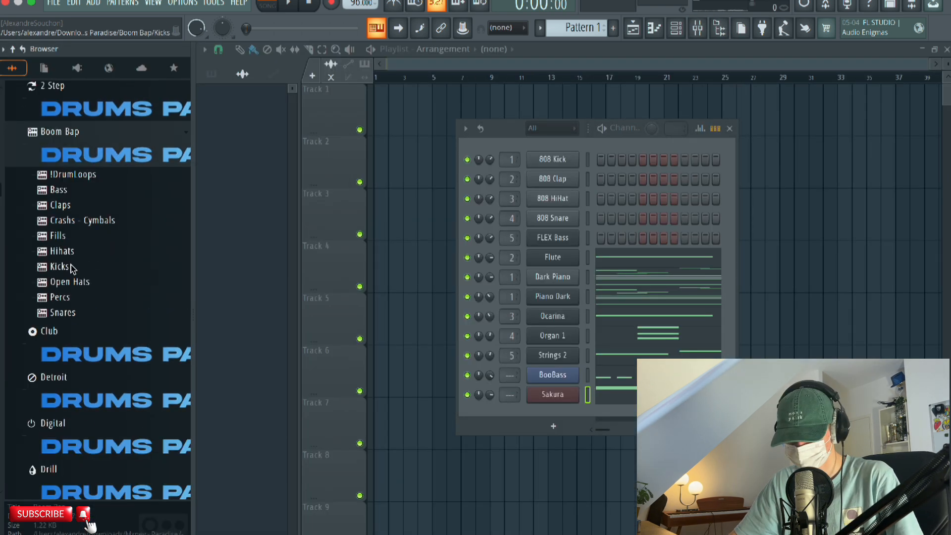
Expand the Boom Bap Snares folder and audition the snare samples up to Boom Bap - Snare - 5.
click(63, 312)
scroll(75, 317, down, 1)
click(79, 313)
click(82, 327)
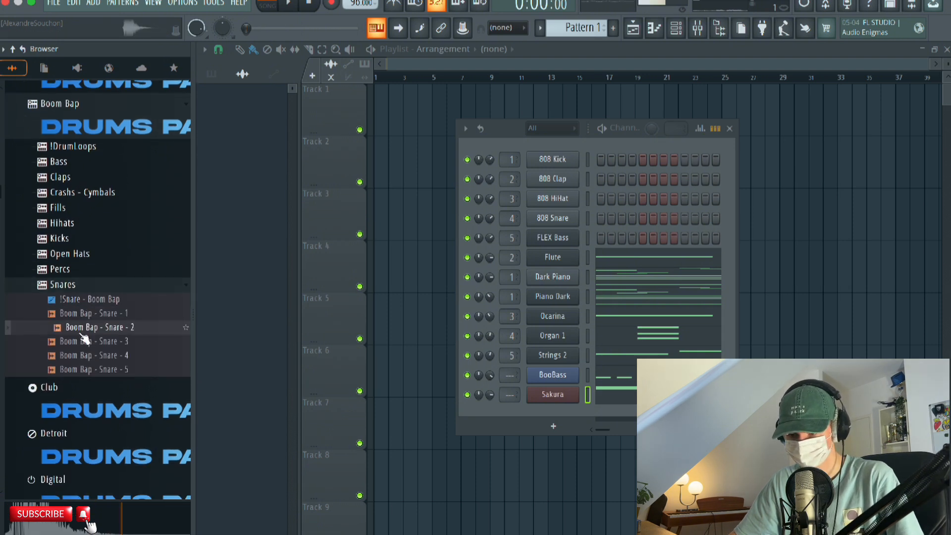
click(82, 341)
click(97, 358)
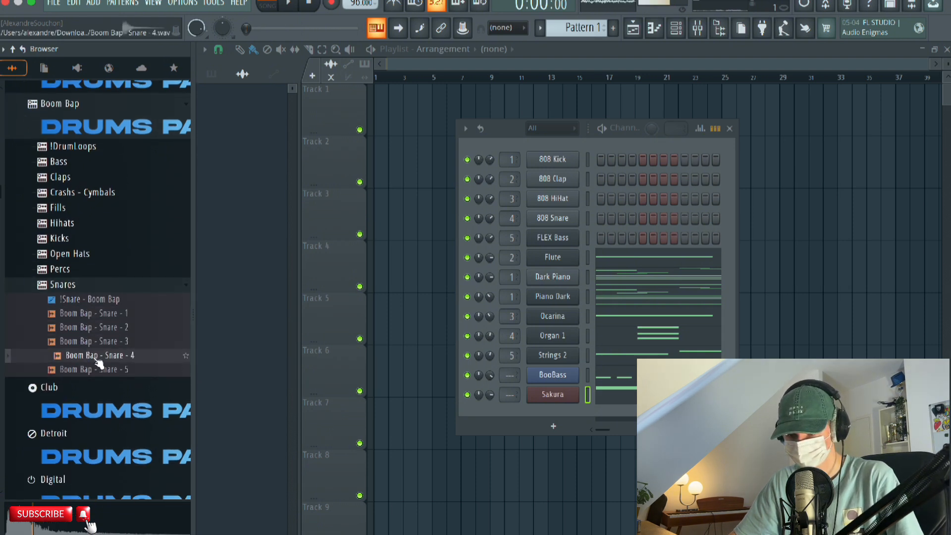
click(101, 371)
Play the pattern and compare the Boom Bap snare samples against it, finishing with Boom Bap - Snare - 2.
key(space)
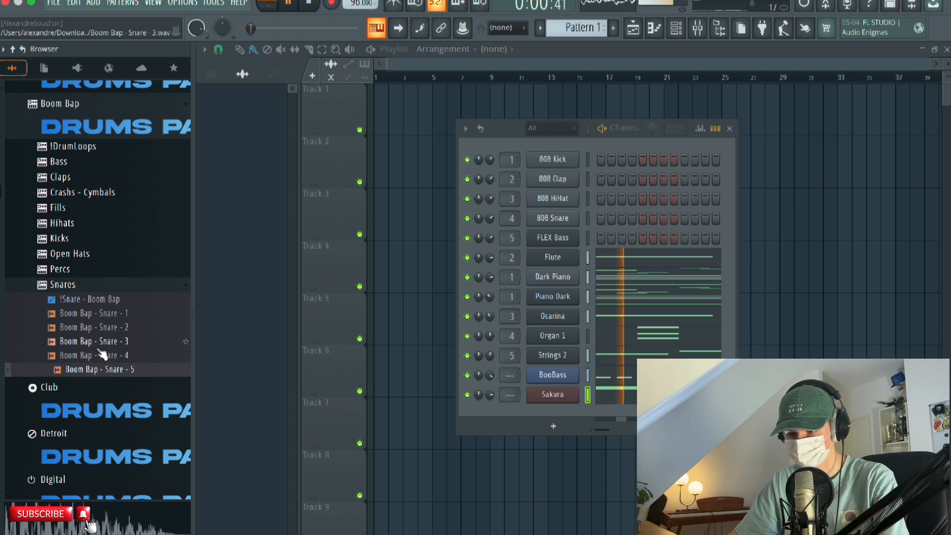
click(100, 343)
click(100, 329)
click(99, 317)
click(101, 341)
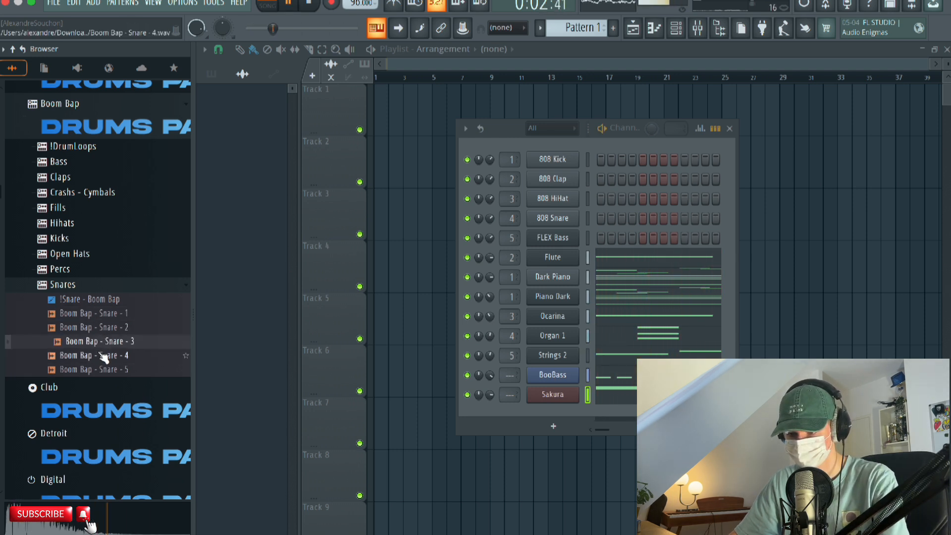
click(102, 356)
click(102, 370)
click(97, 299)
click(95, 314)
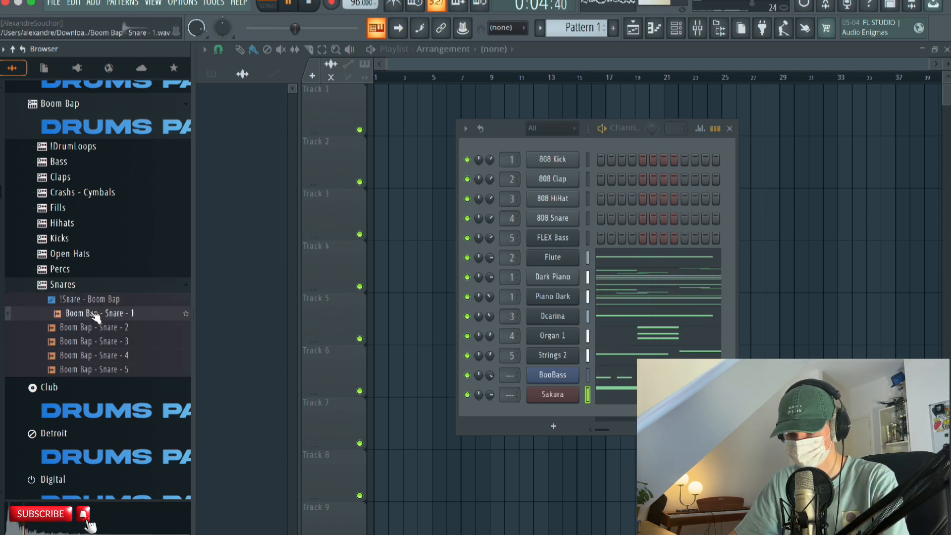
click(97, 327)
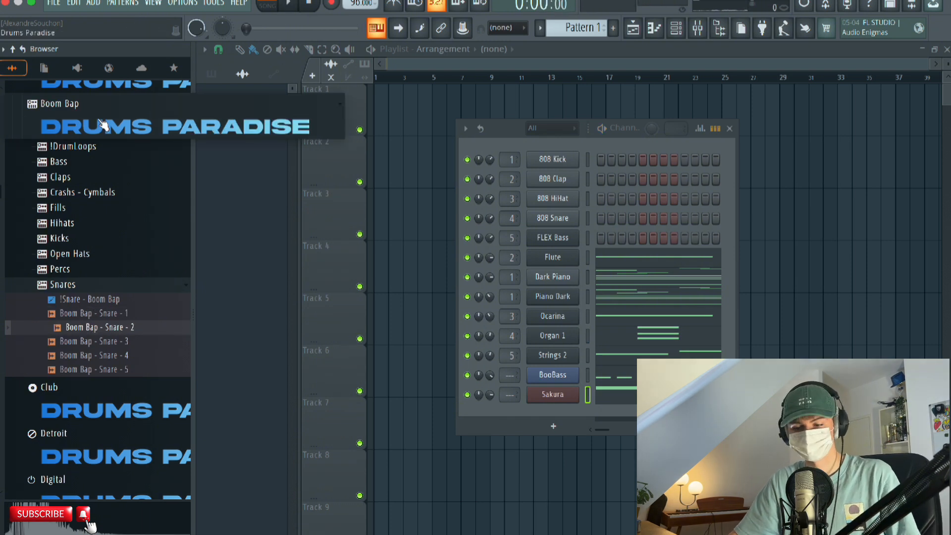
Collapse the Drums Paradise pack, look through the folders of Melody Paradise, and reopen Drums Paradise.
click(103, 125)
scroll(98, 169, up, 8)
click(87, 339)
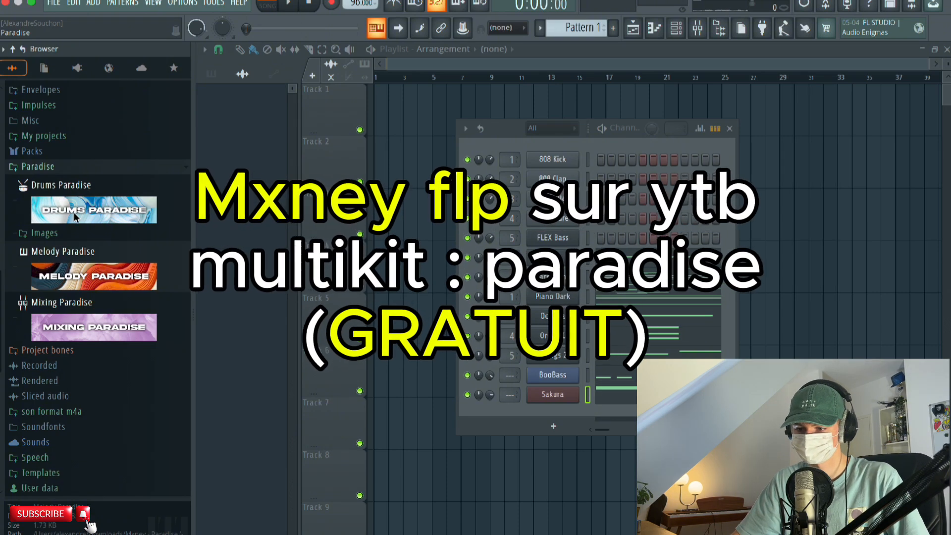
scroll(108, 158, down, 3)
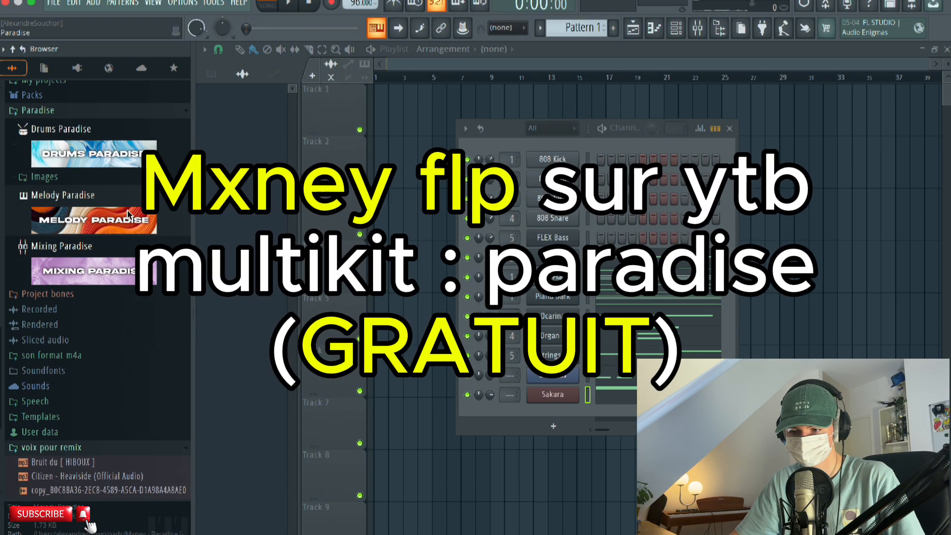
click(109, 157)
scroll(75, 257, down, 4)
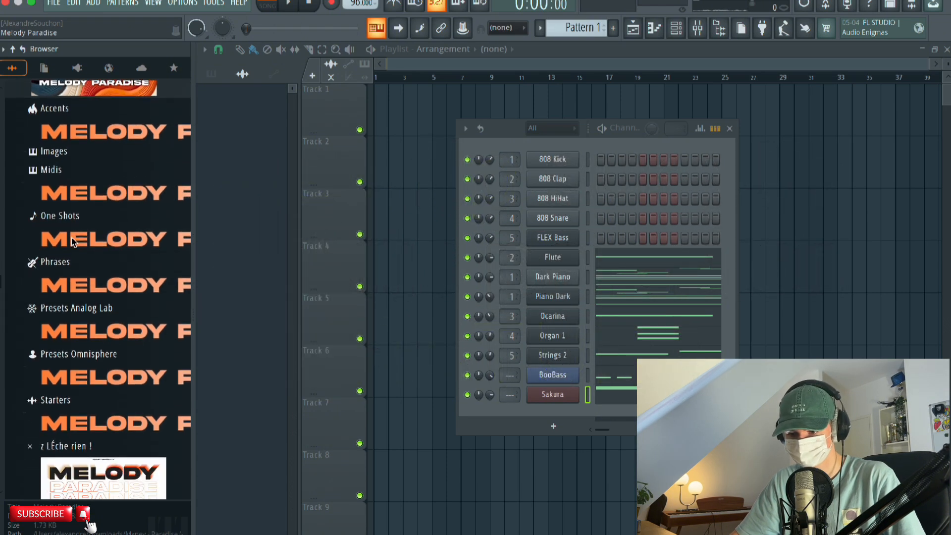
scroll(82, 214, up, 2)
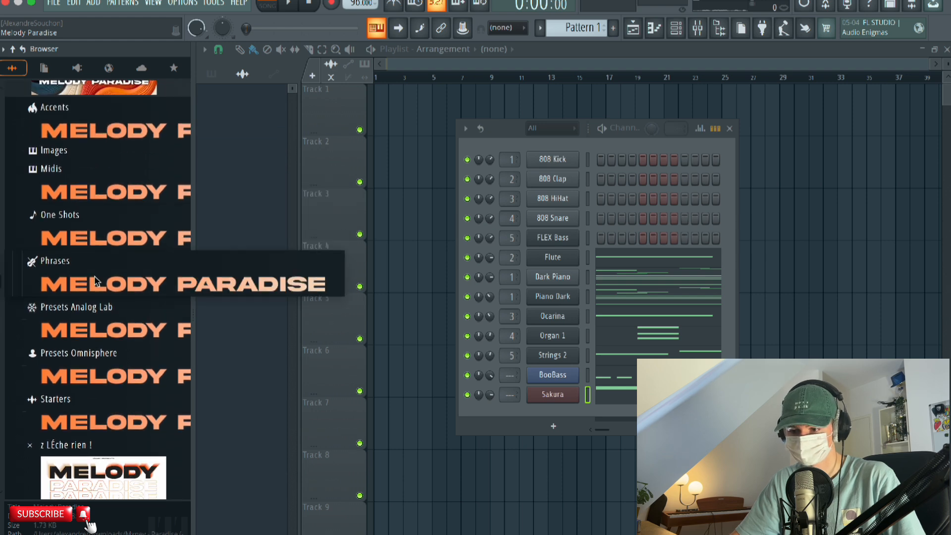
click(88, 92)
click(83, 158)
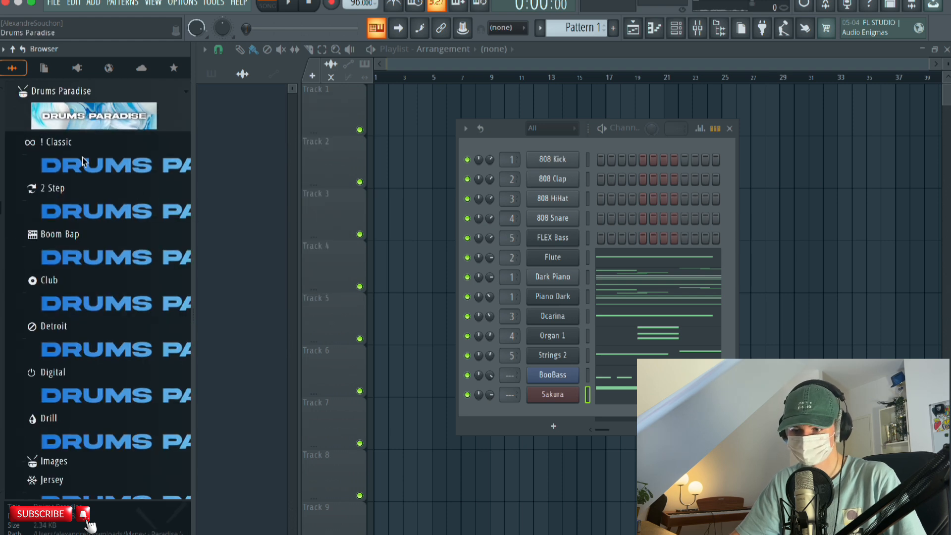
Add Boom Bap - Snare - 2 as a channel with hits on beats 2 and 4 of every bar, checking by playback.
scroll(93, 267, down, 4)
scroll(97, 317, down, 1)
scroll(95, 307, up, 8)
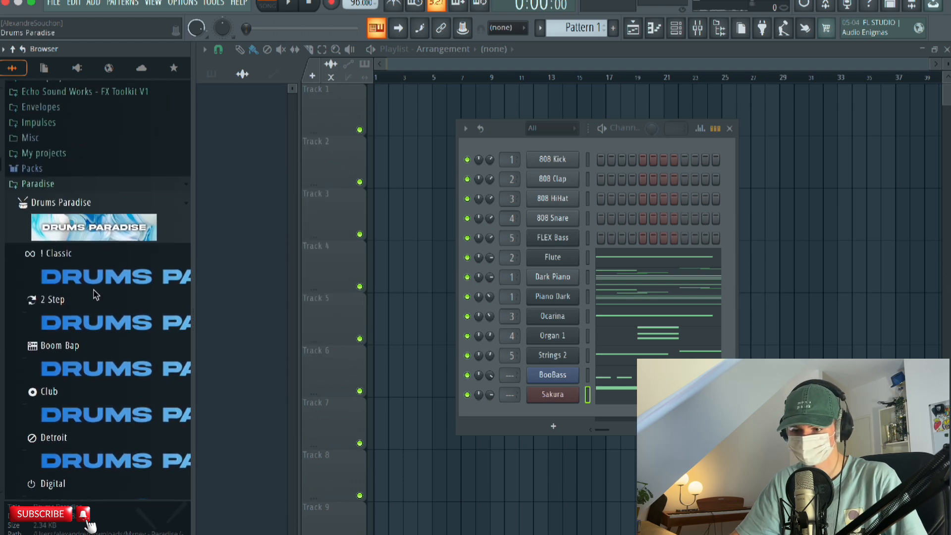
scroll(94, 292, down, 2)
click(92, 267)
click(91, 258)
click(94, 270)
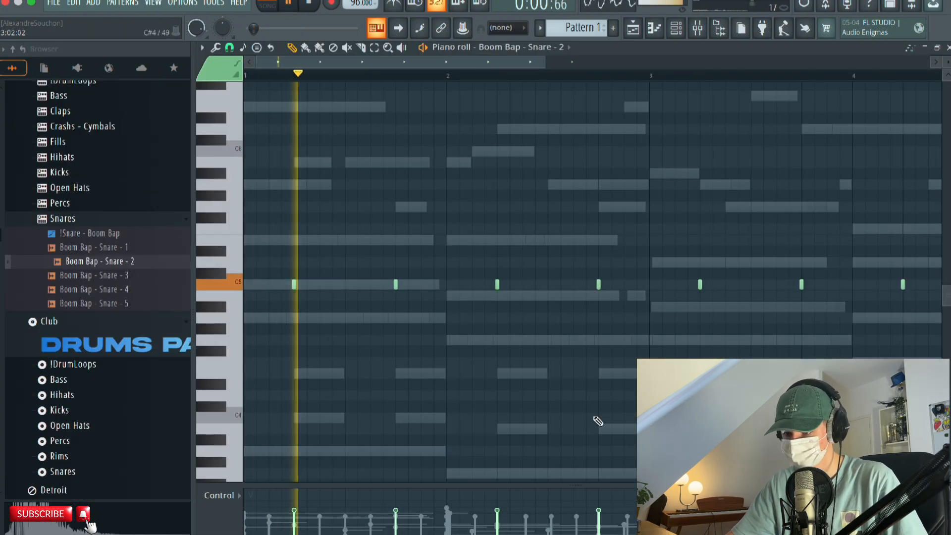
click(948, 48)
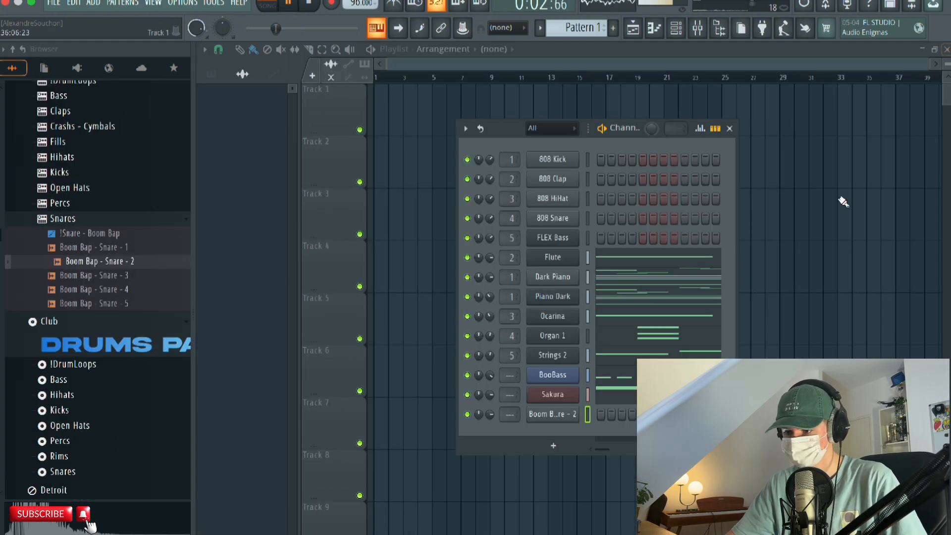
key(space)
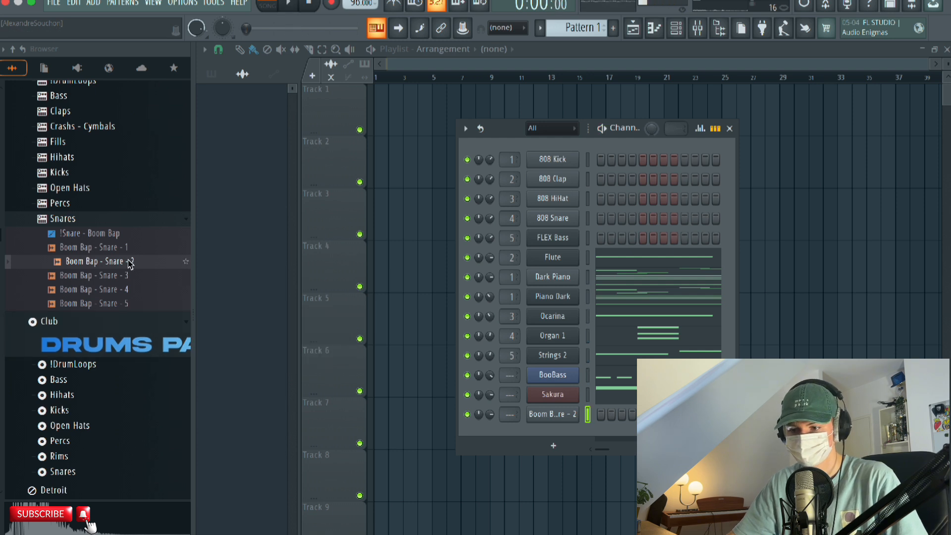
Audition the samples in the Boom Bap Hihats folder and add Boom Bap - Hihat - 2 as a new channel.
click(117, 222)
scroll(115, 228, up, 2)
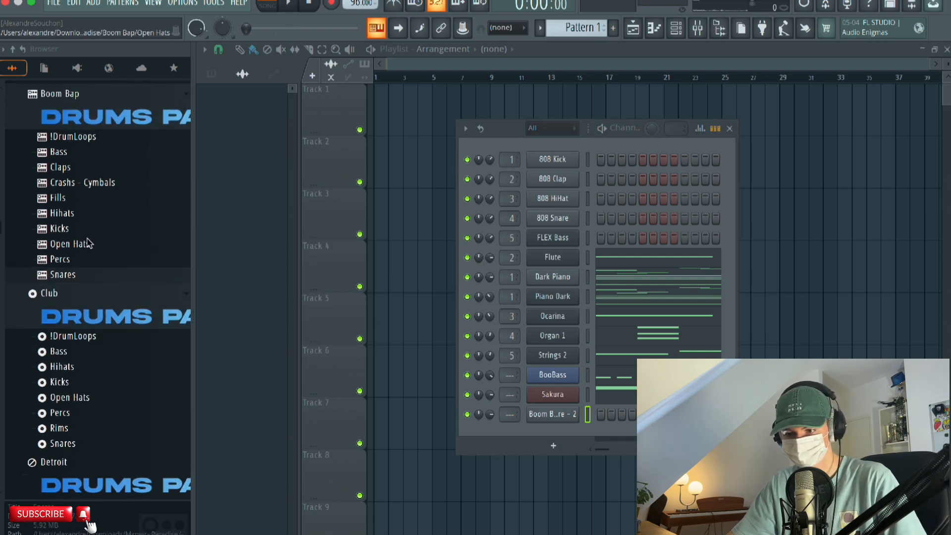
click(62, 213)
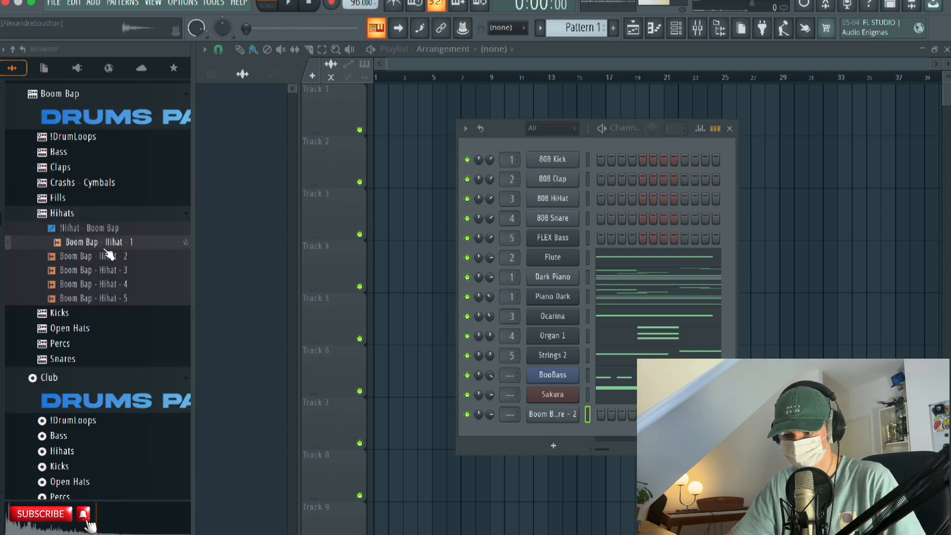
click(99, 257)
click(113, 271)
click(114, 256)
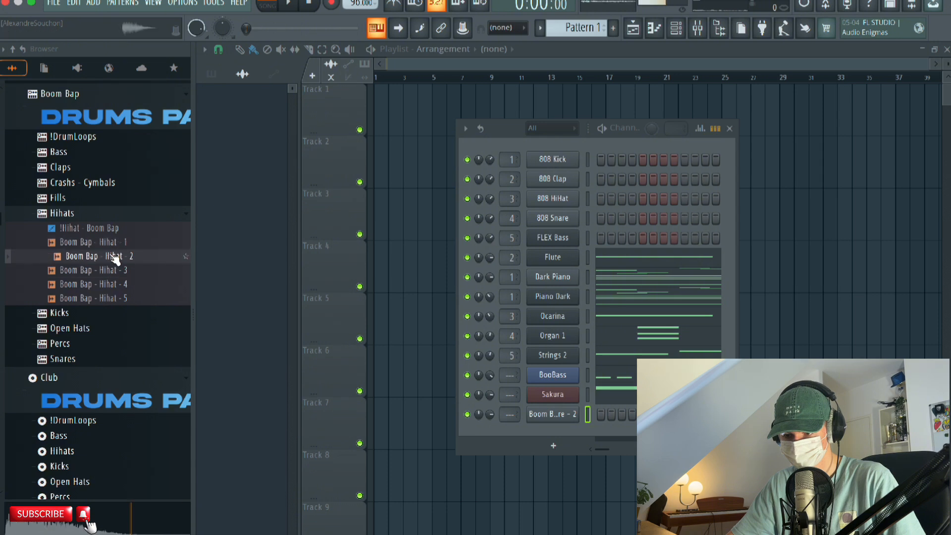
click(111, 283)
click(111, 298)
click(116, 256)
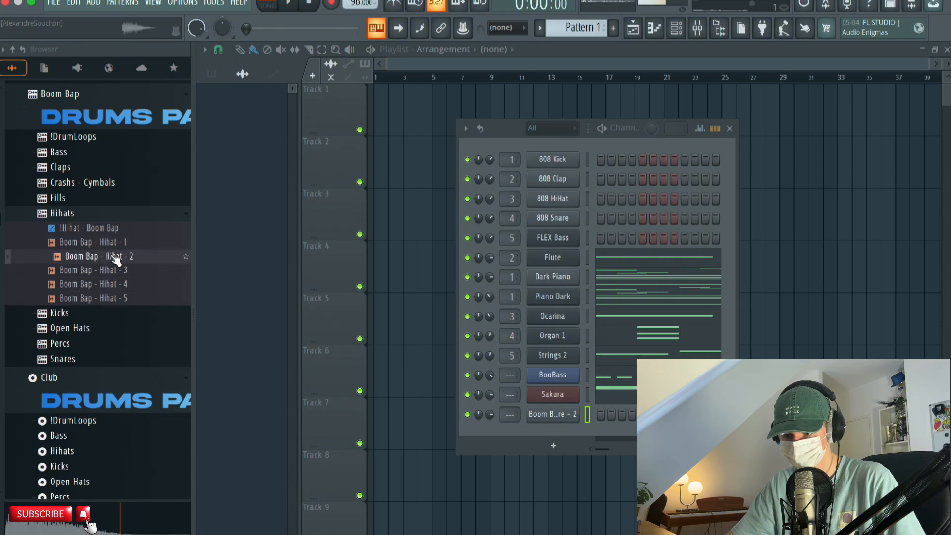
drag(431, 327, 569, 439)
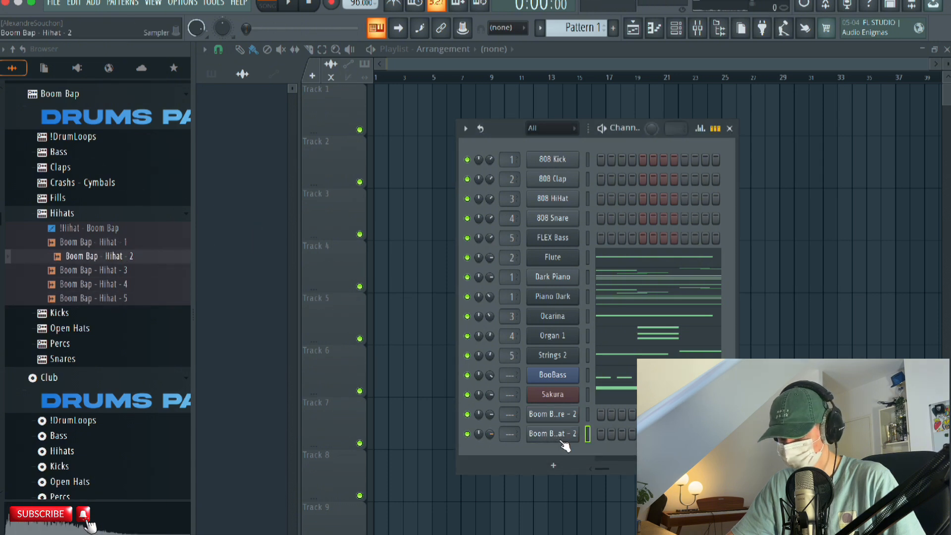
Audition Boom Bap hi-hats 3 to 5 and add Boom Bap - Hihat - 5 as a new channel.
click(112, 270)
click(113, 287)
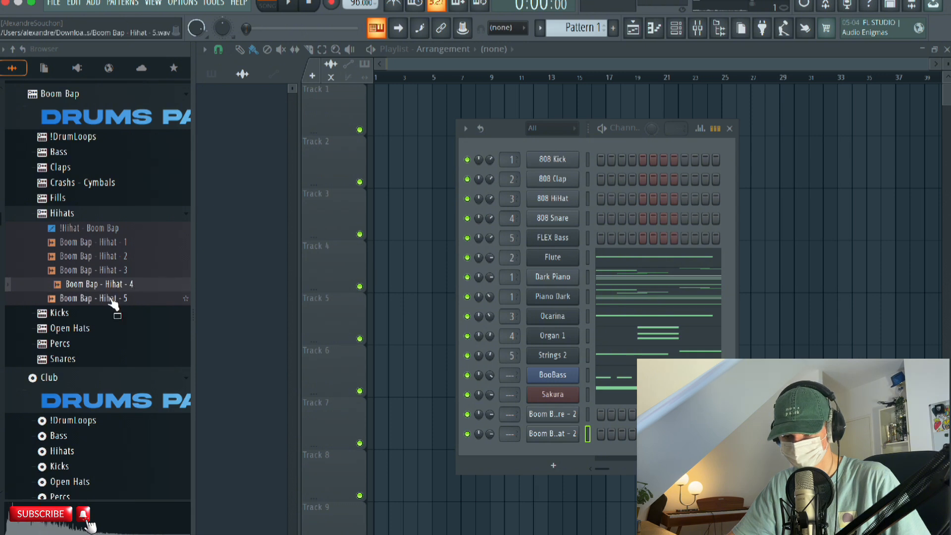
click(114, 300)
drag(116, 305, 556, 452)
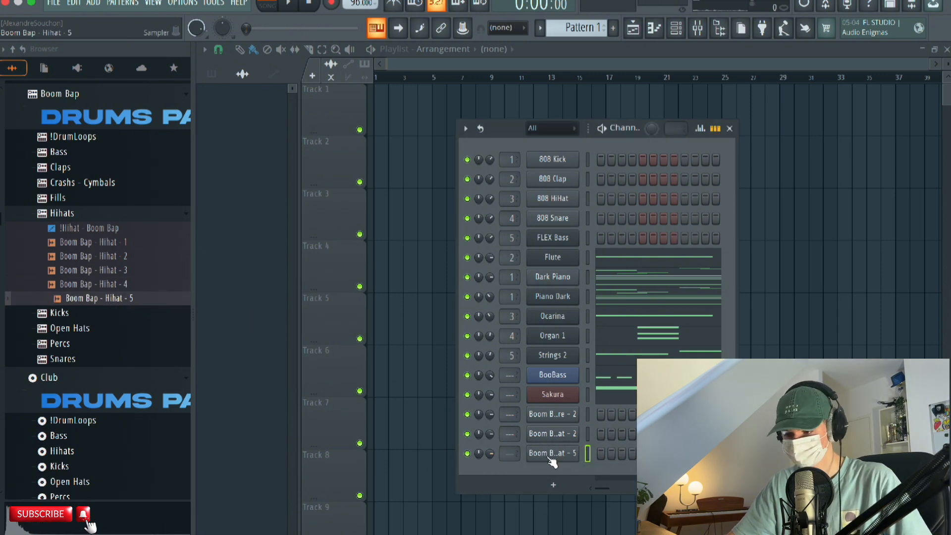
Set the Boom Bap - Hihat - 5 channel's volume to 46% and fill every second step with a hit.
click(551, 461)
click(565, 451)
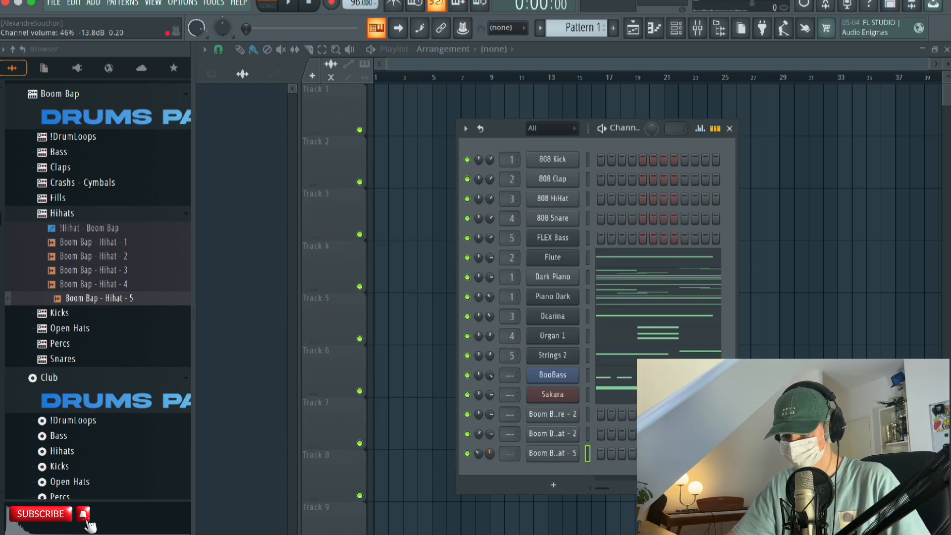
right_click(575, 453)
key(Escape)
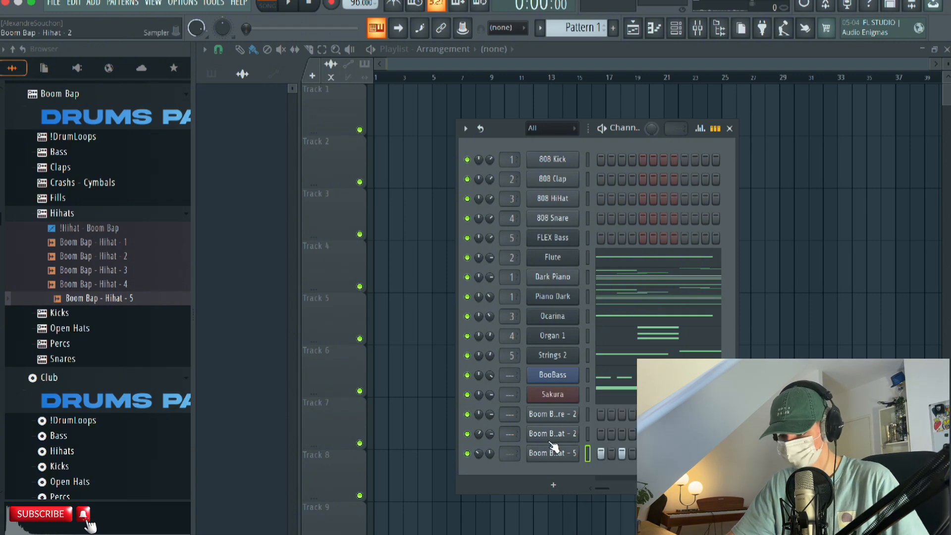
Randomize the panning and velocity of all Boom Bap - Hihat - 5 notes and set the channel's volume to 27% during playback.
right_click(550, 450)
click(606, 392)
key(ctrl+a)
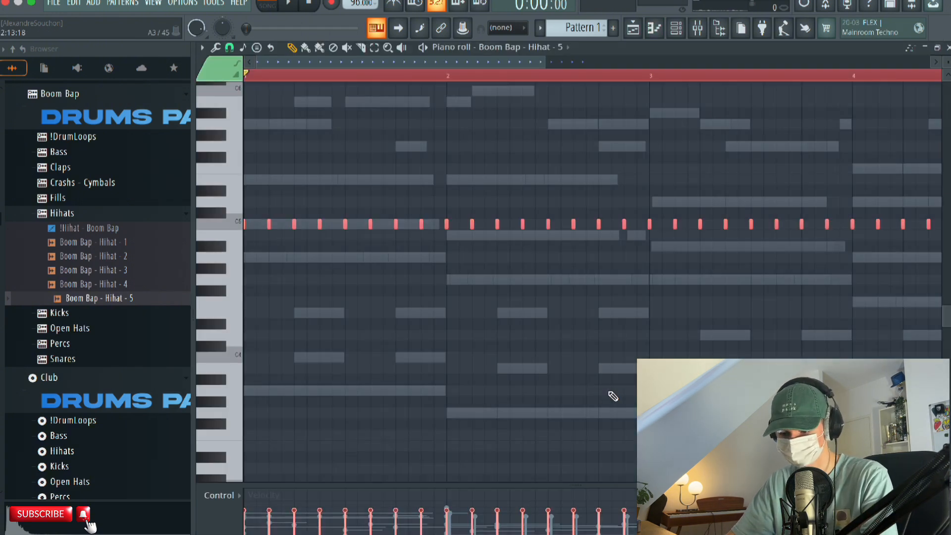
key(alt+r)
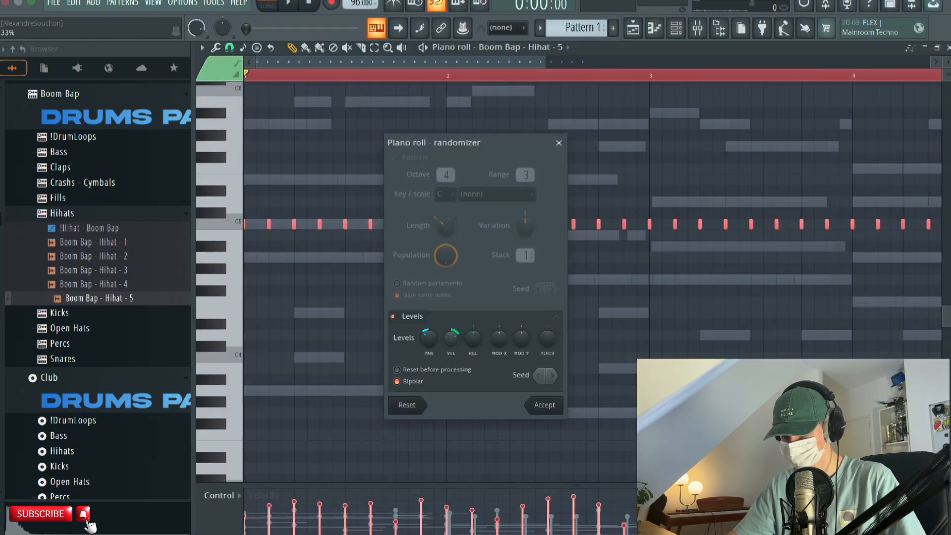
drag(430, 339, 430, 322)
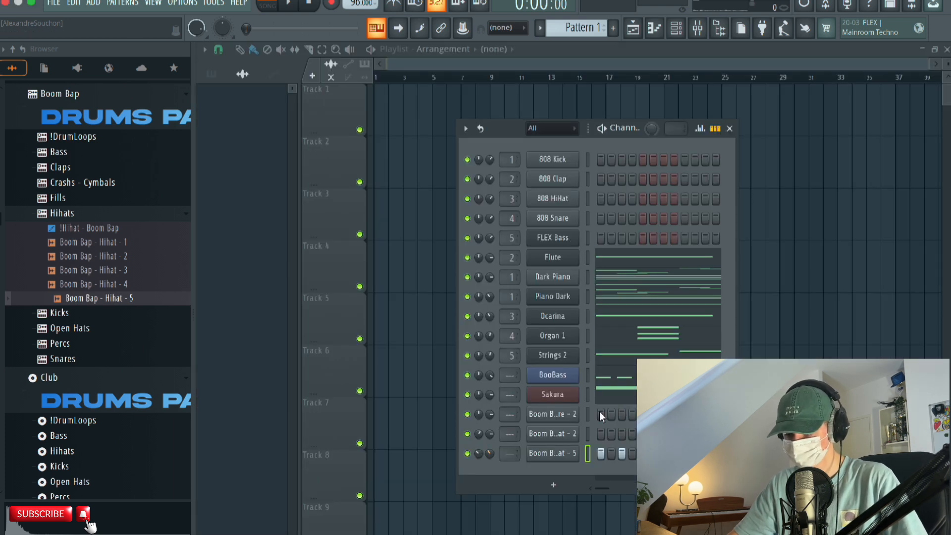
key(space)
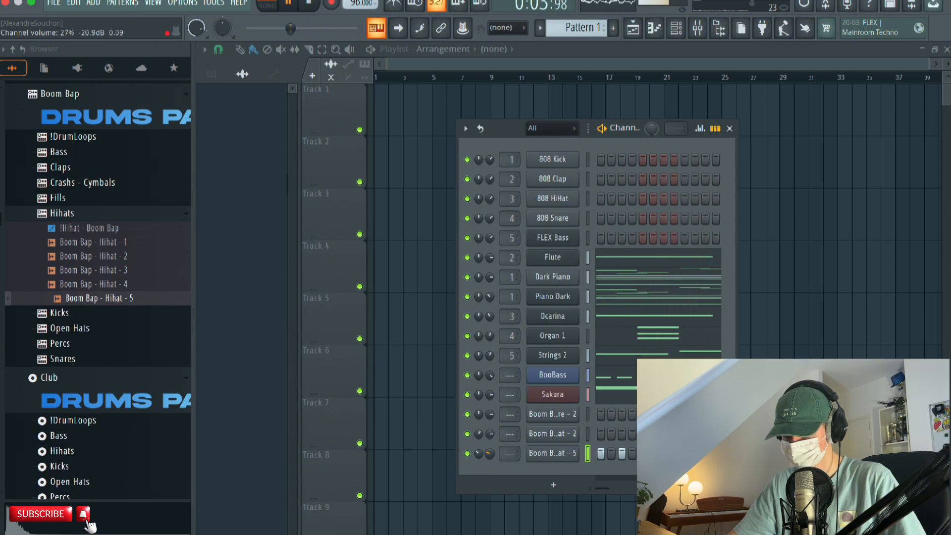
key(space)
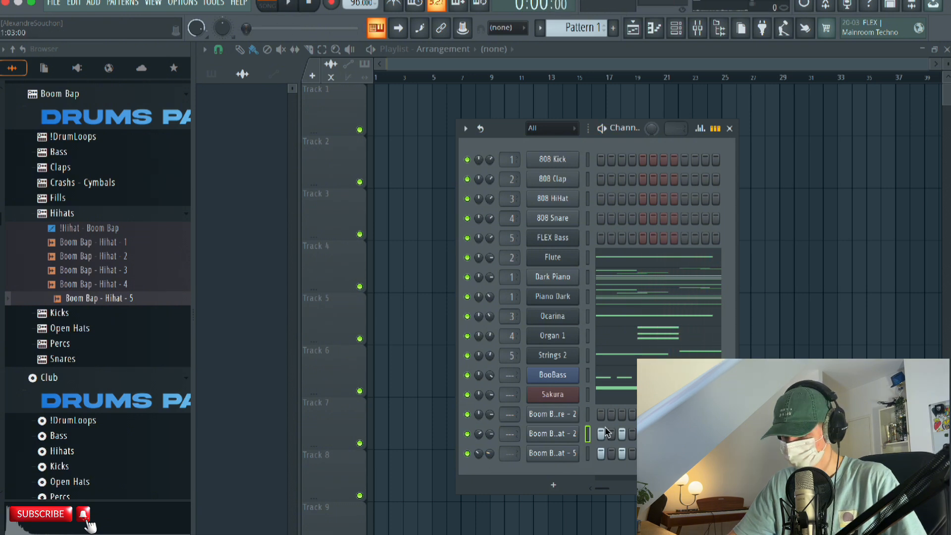
Fill every second step of Boom Bap - Hihat - 2 and add an extra C5 hit at 1:02:06 in its piano roll.
right_click(564, 439)
click(594, 391)
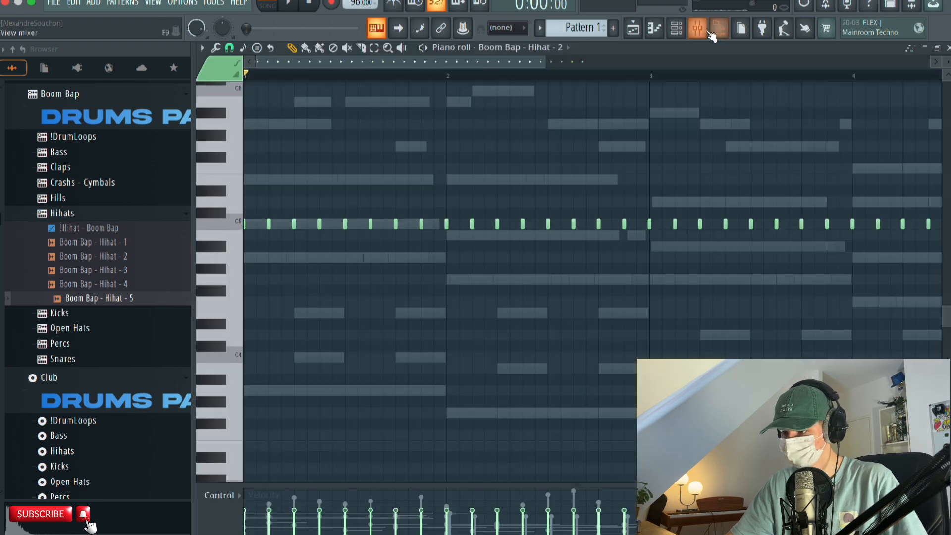
click(719, 34)
scroll(104, 232, up, 3)
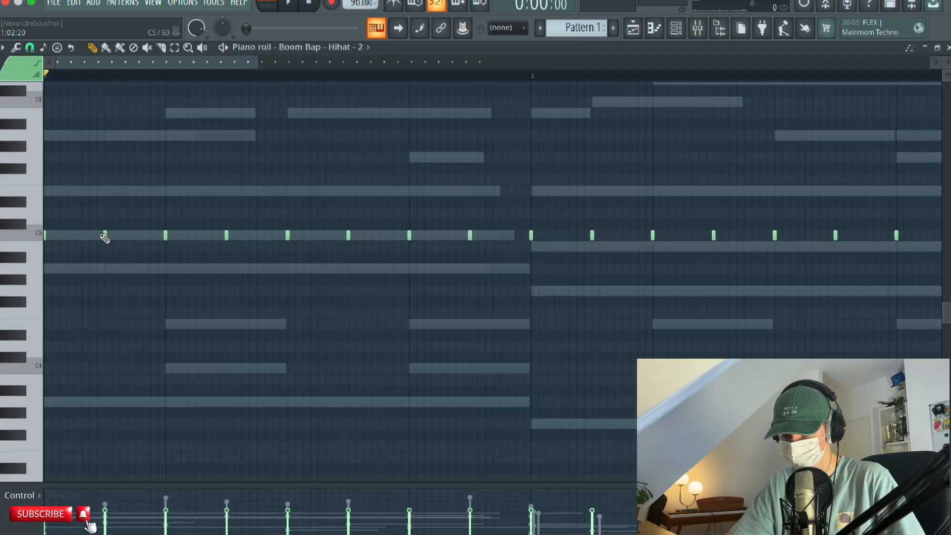
click(78, 236)
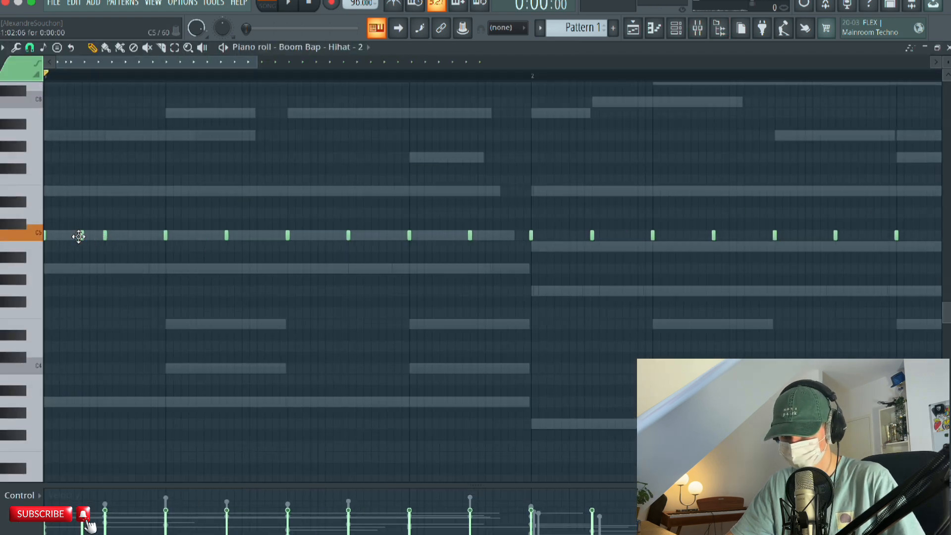
drag(76, 236, 83, 236)
Remove the Boom Bap - Hihat - 2 hit on beat 3 of bar 1 and play the pattern from the start.
key(space)
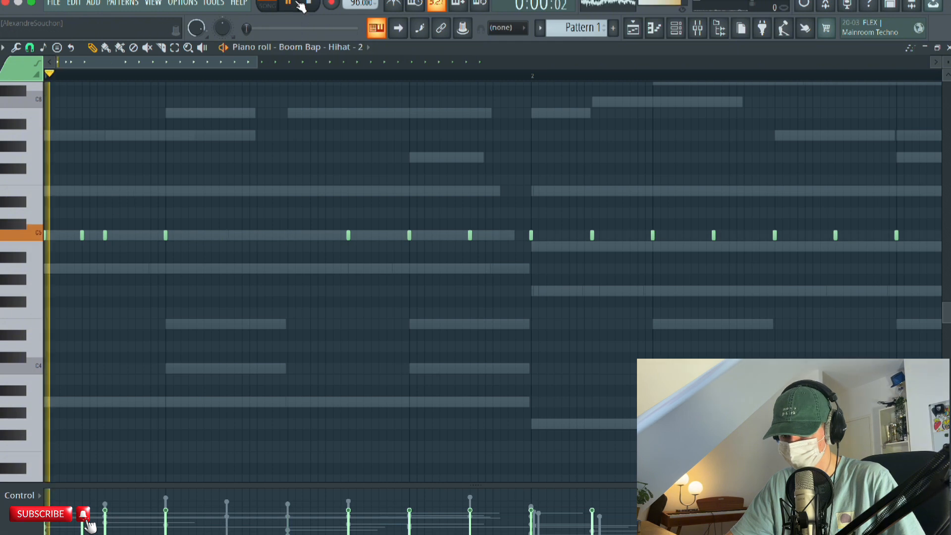
click(227, 236)
scroll(235, 84, down, 2)
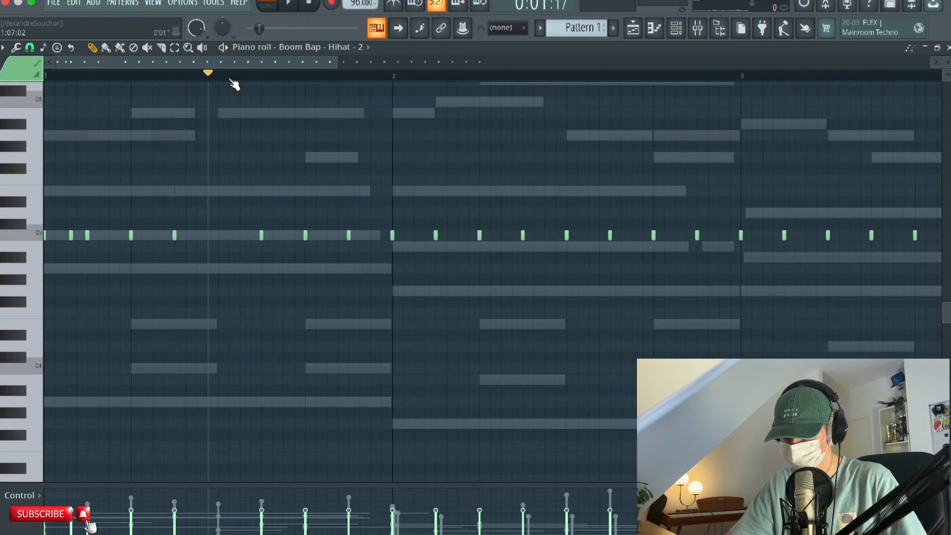
key(space)
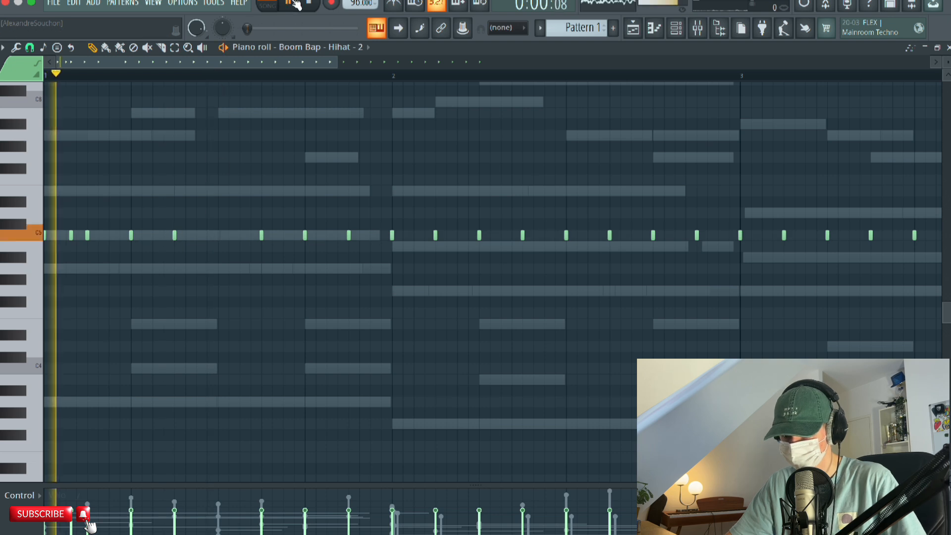
Rework the Boom Bap - Hihat - 2 hits around beat 3 of bar 1 so they fall at 1:08 and 1:09, checking with playback.
key(space)
drag(175, 236, 235, 237)
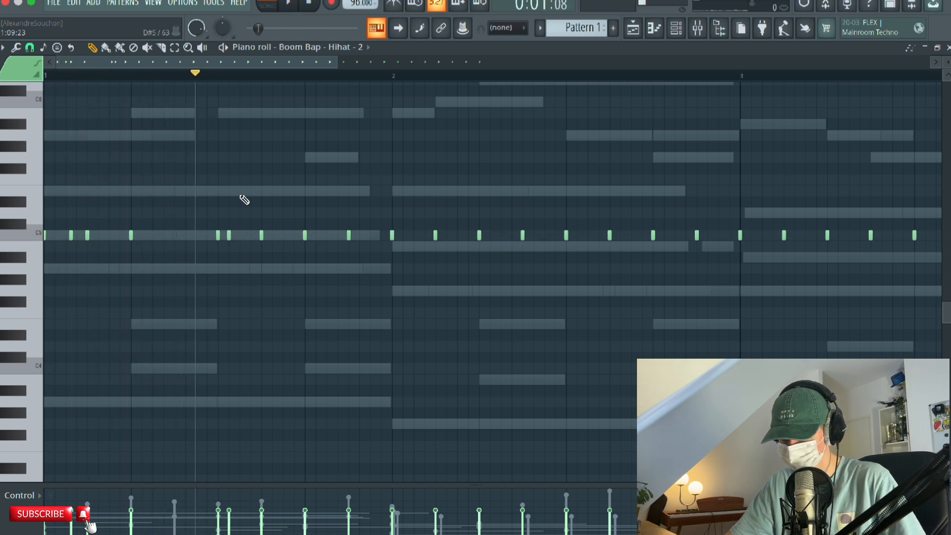
click(289, 3)
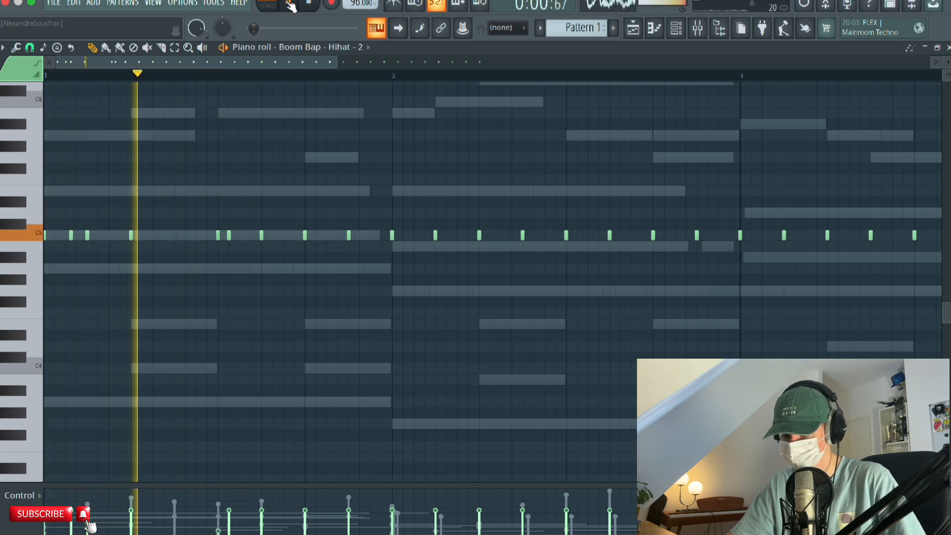
click(289, 3)
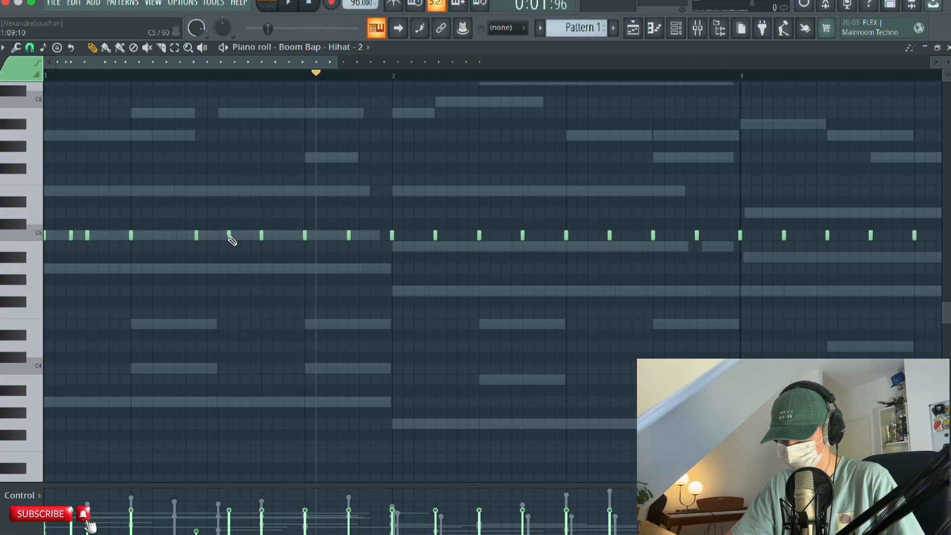
drag(229, 236, 222, 236)
Vary the Boom Bap - Hihat - 2 rhythm across bars 2 to 4 by removing and adding C5 hits, play it back and close the piano roll.
scroll(312, 216, right, 5)
scroll(312, 216, down, 1)
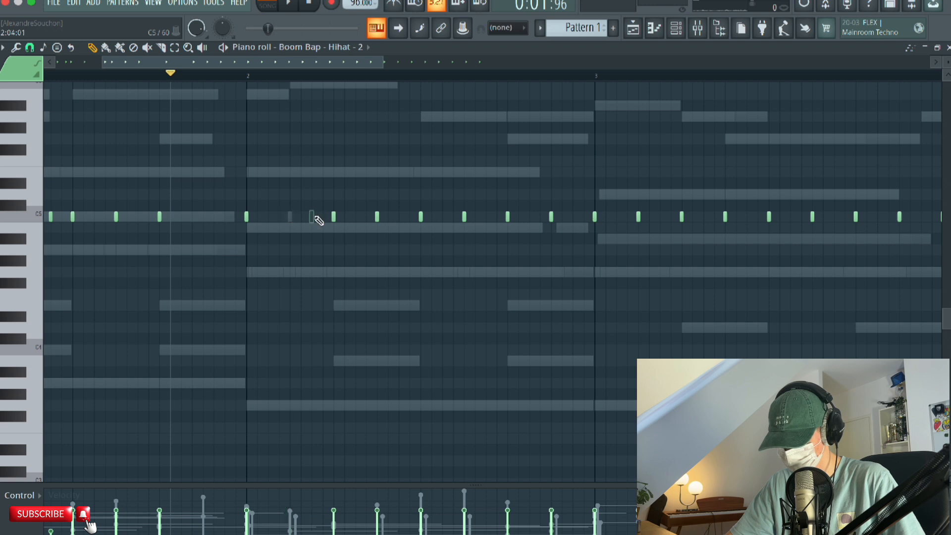
scroll(297, 168, right, 6)
scroll(297, 168, down, 1)
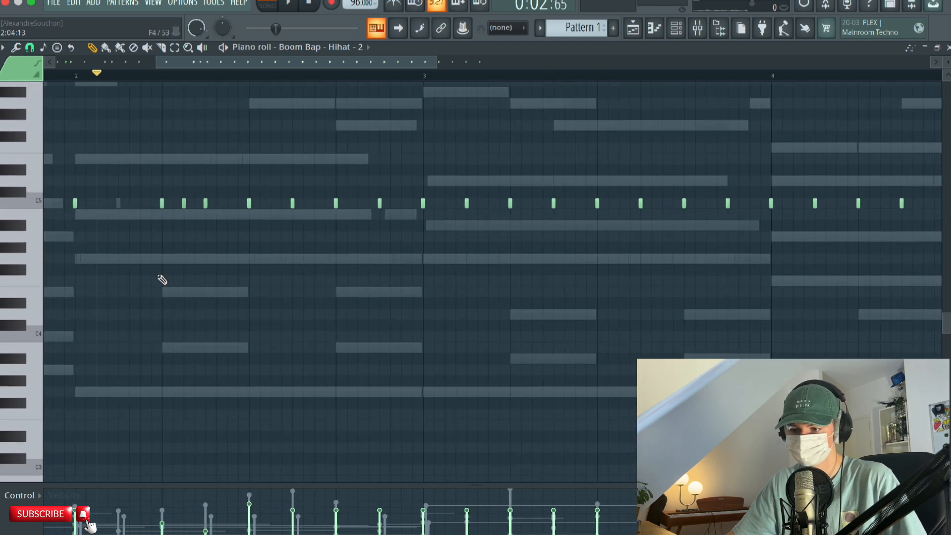
scroll(258, 223, down, 1)
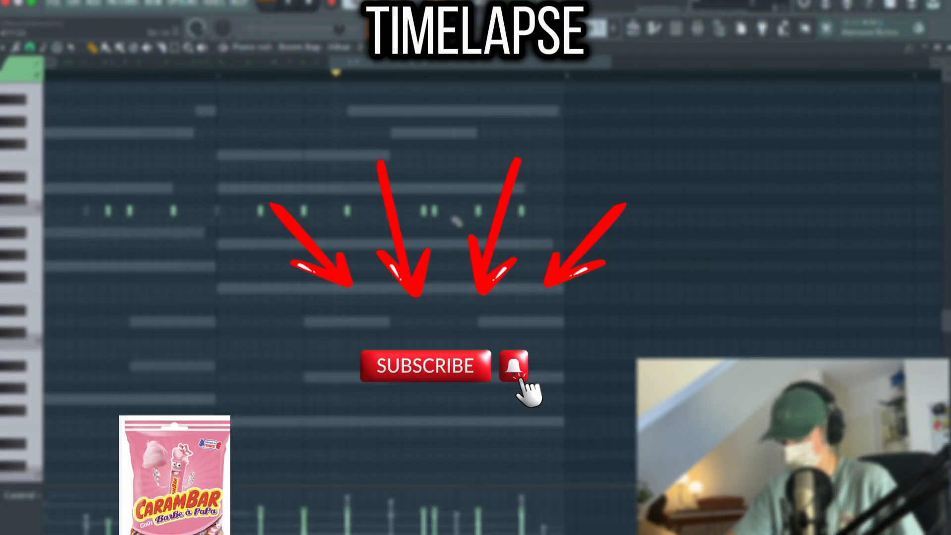
key(space)
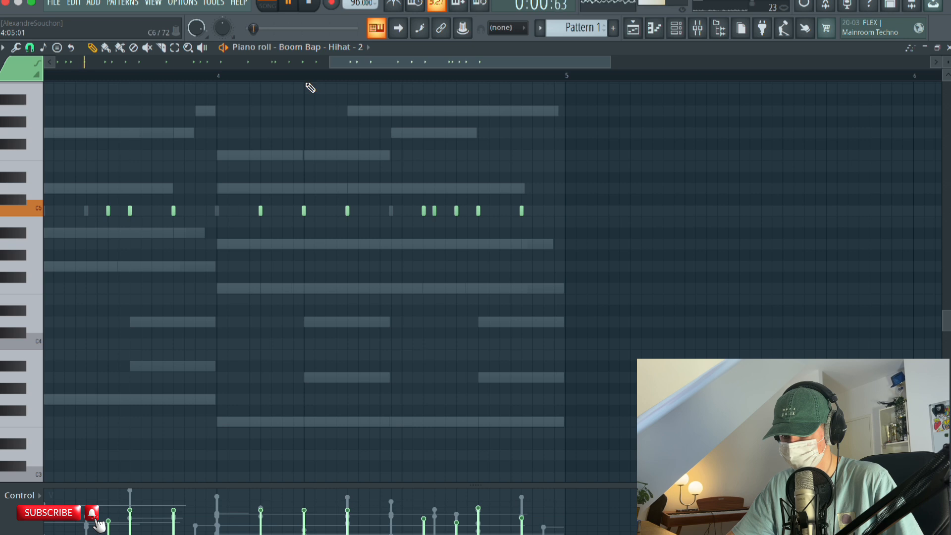
scroll(306, 82, down, 4)
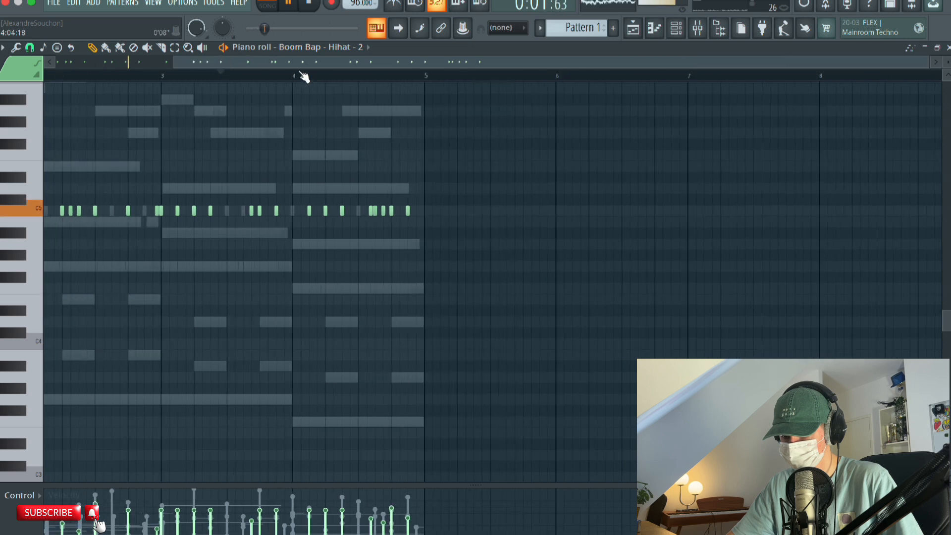
scroll(272, 174, up, 1)
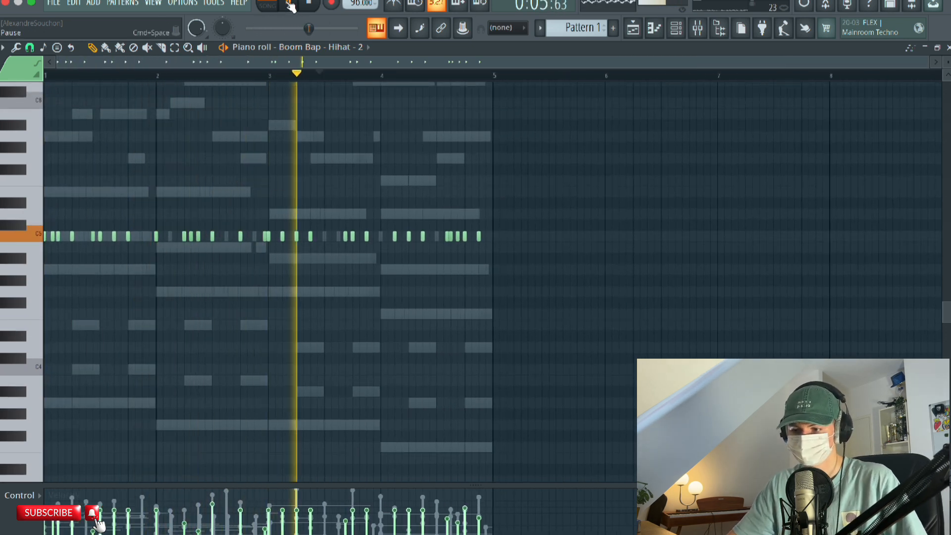
click(308, 4)
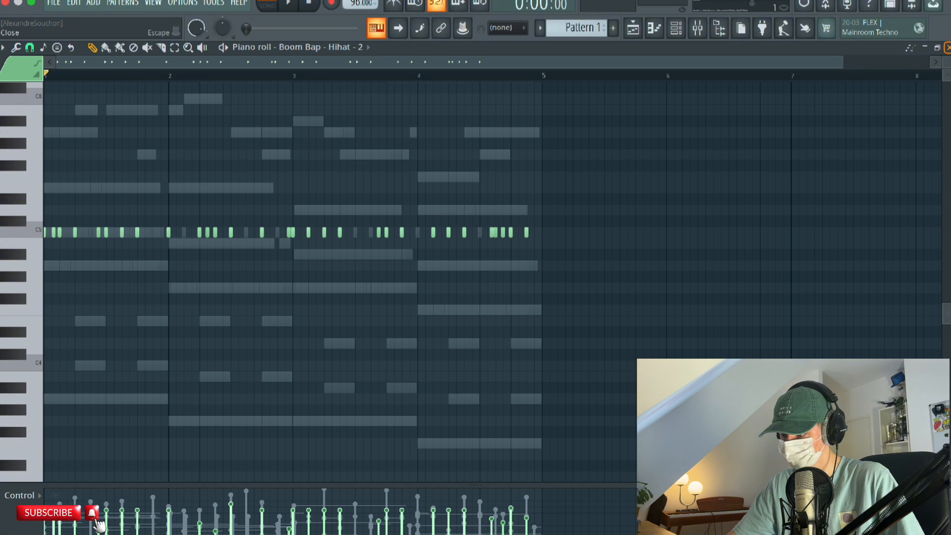
click(946, 47)
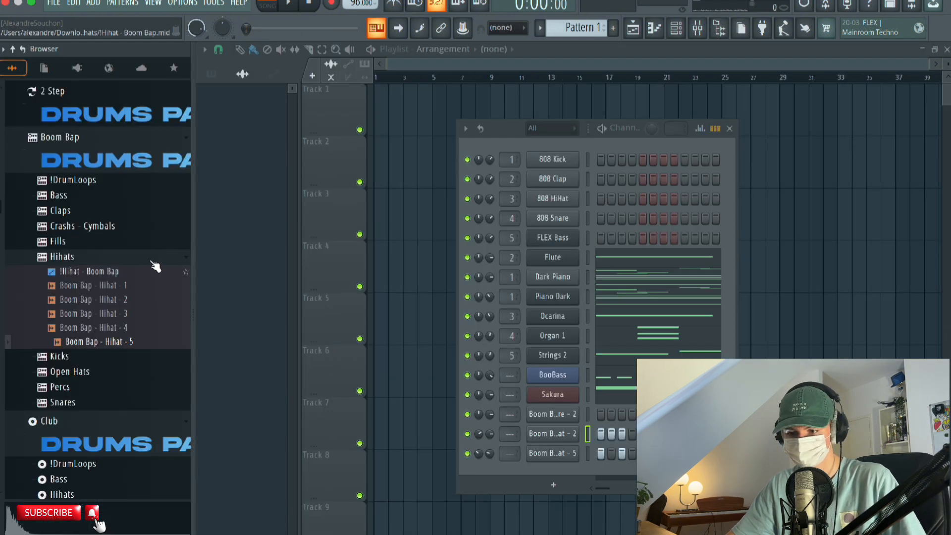
Audition the Boom Bap open hat samples and add Boom Bap - Open Hat - 3 as a new channel.
click(70, 372)
click(95, 317)
click(95, 331)
click(94, 358)
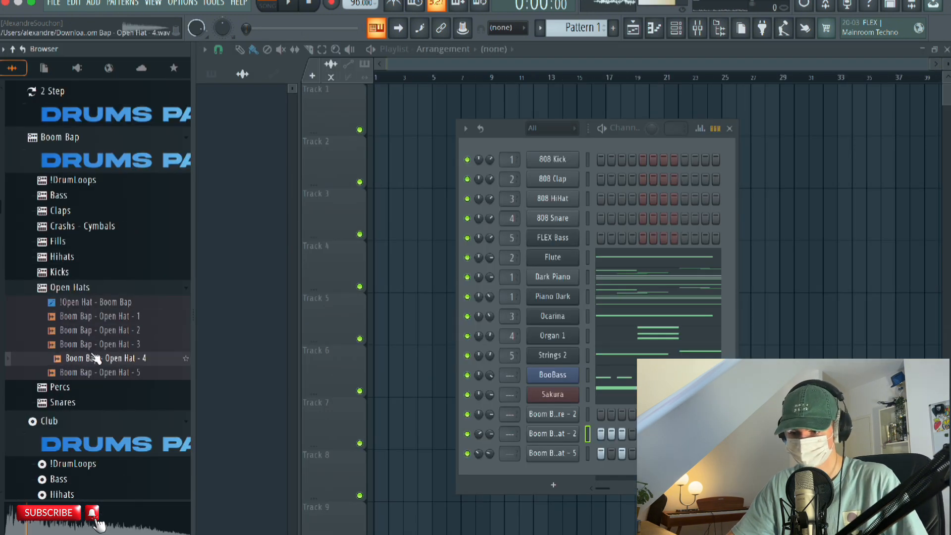
click(96, 372)
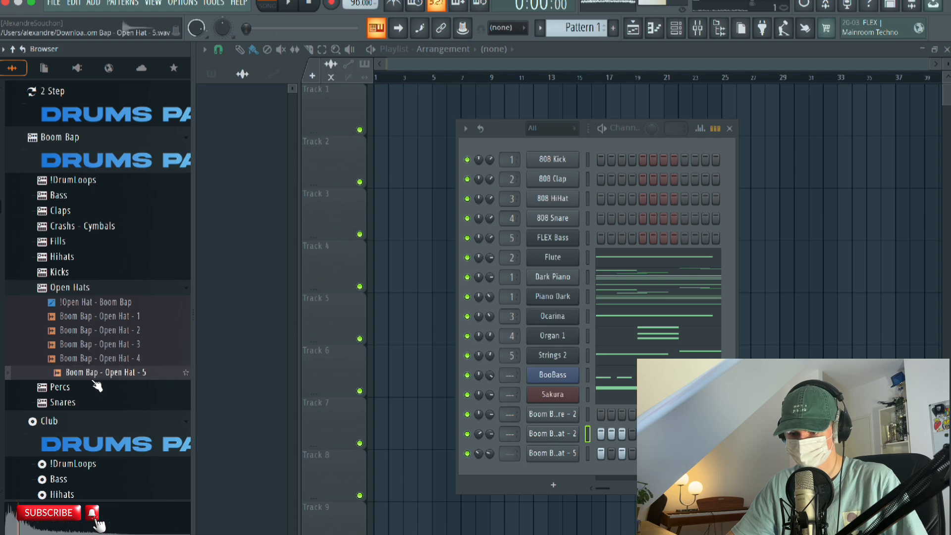
drag(95, 343, 545, 473)
Place a three-step C5 note at 1:11 in the piano roll of Boom Bap - Open Hat - 3.
right_click(556, 474)
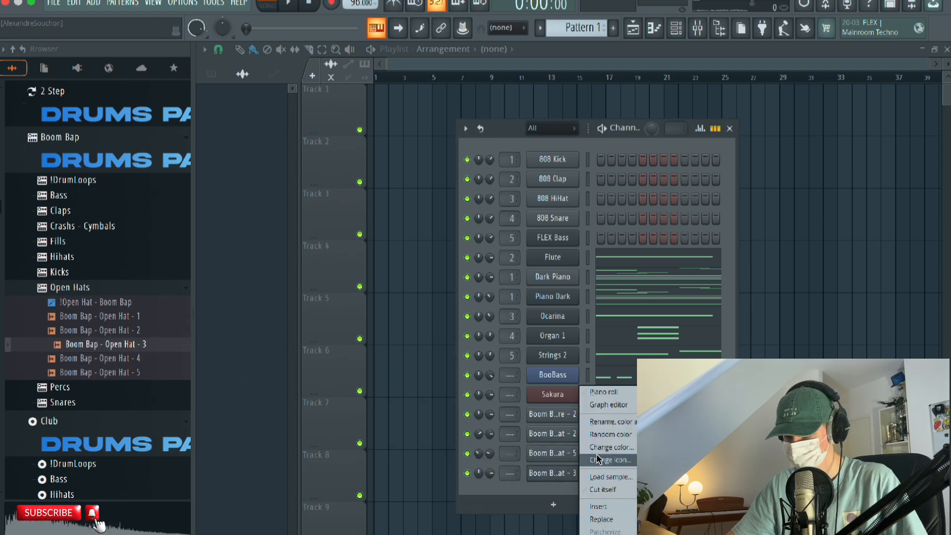
click(606, 395)
scroll(286, 78, up, 4)
drag(654, 217, 741, 183)
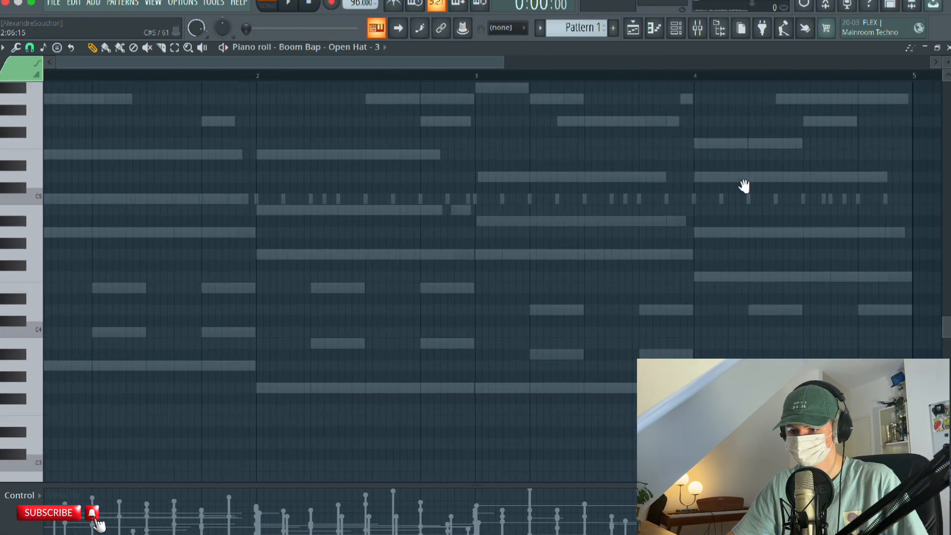
scroll(173, 74, up, 2)
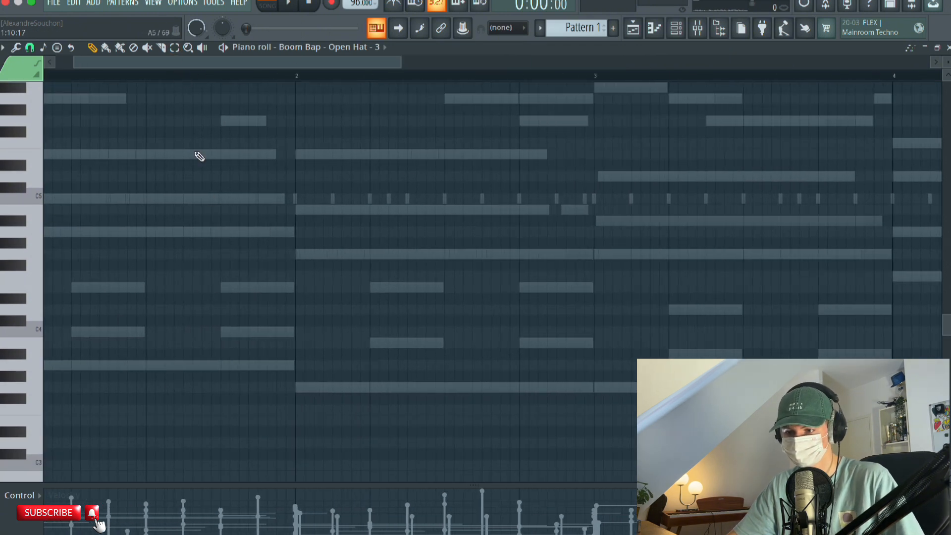
drag(206, 229, 670, 219)
click(242, 180)
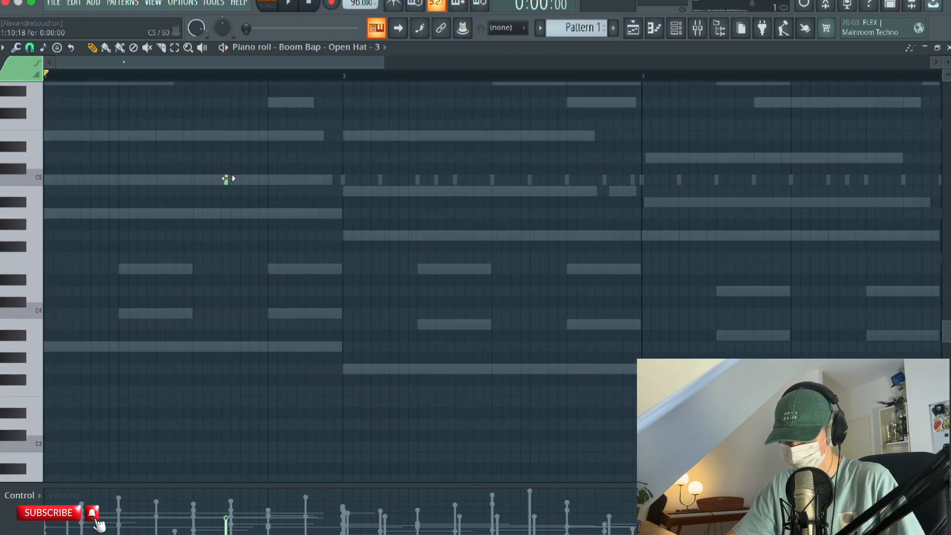
drag(272, 181, 283, 179)
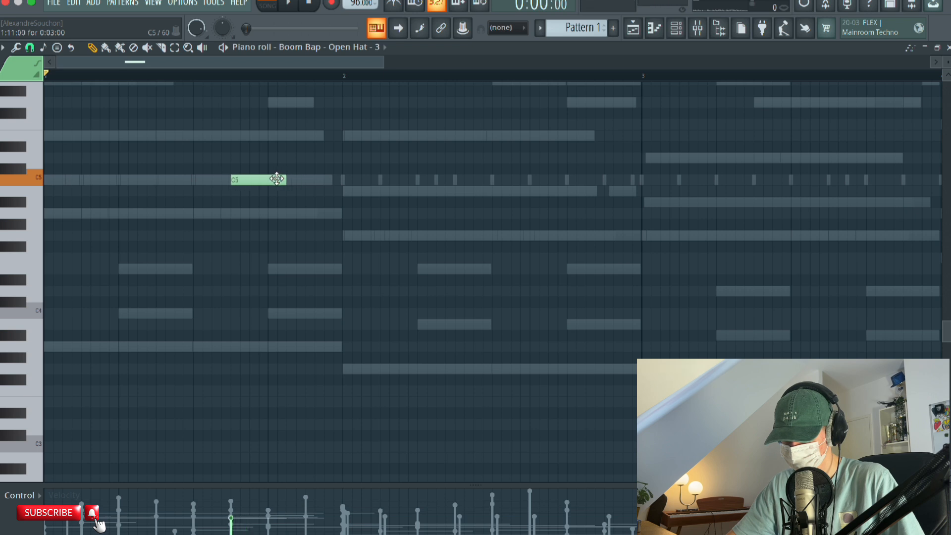
Play the pattern and repeat the three-step C5 open hat note at 3:11.
click(296, 5)
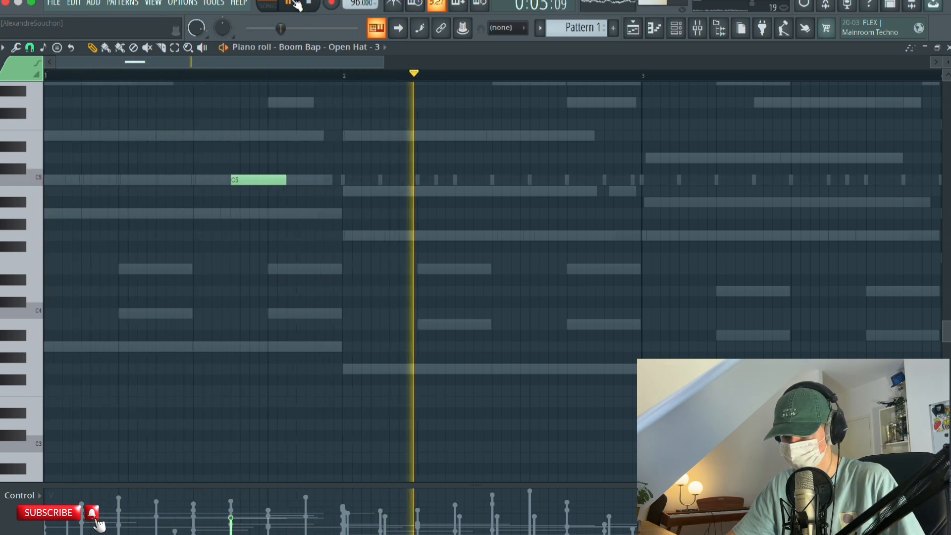
key(space)
click(251, 178)
scroll(415, 183, right, 8)
click(417, 183)
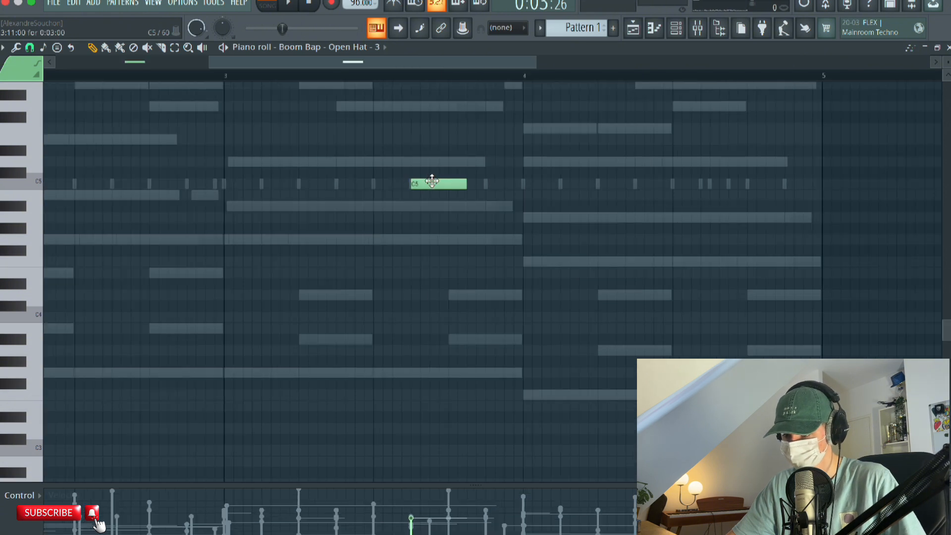
scroll(243, 255, left, 8)
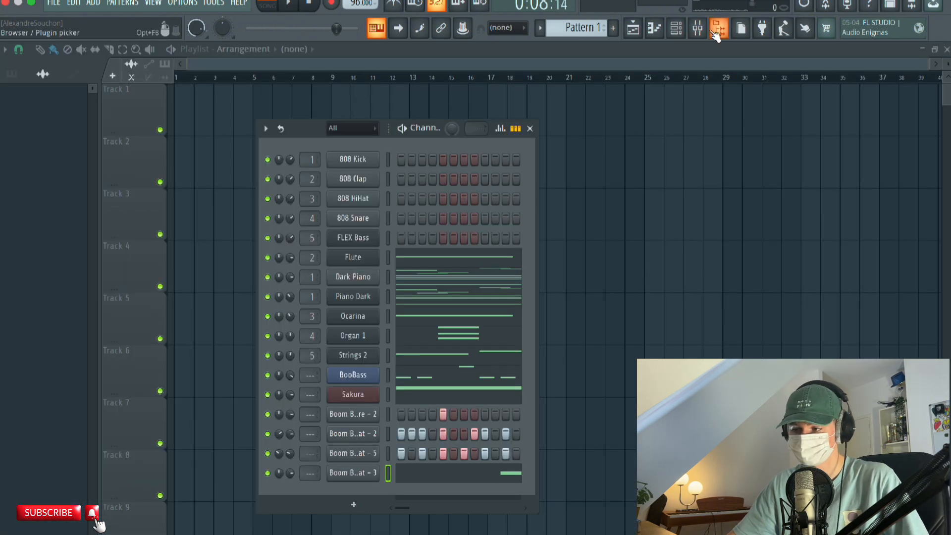
Audition the Boom Bap kick samples and add Boom Bap - Kick - 1 as a new channel.
click(716, 34)
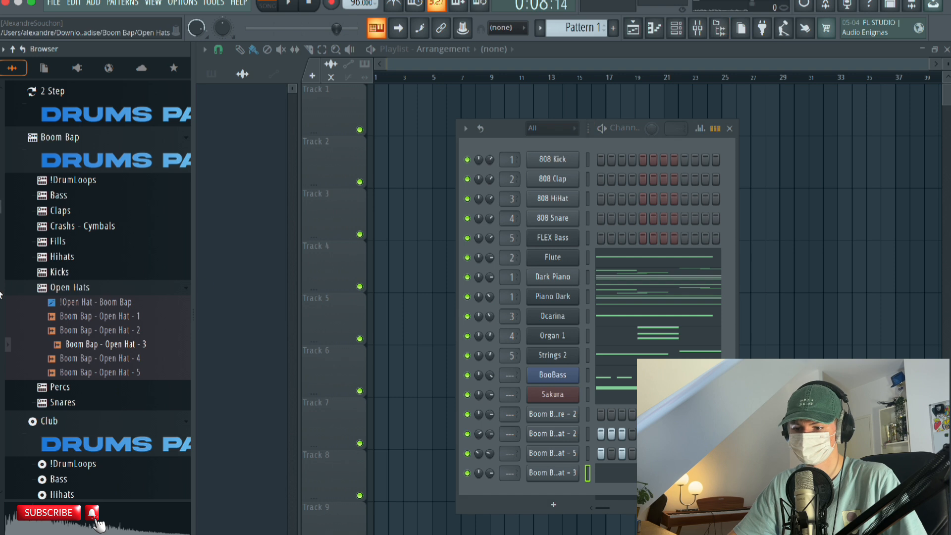
click(70, 287)
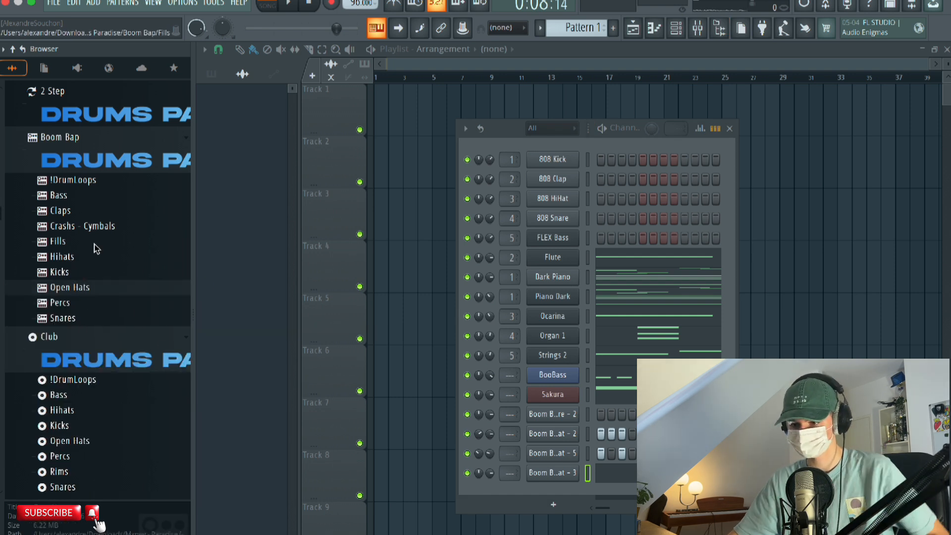
click(70, 274)
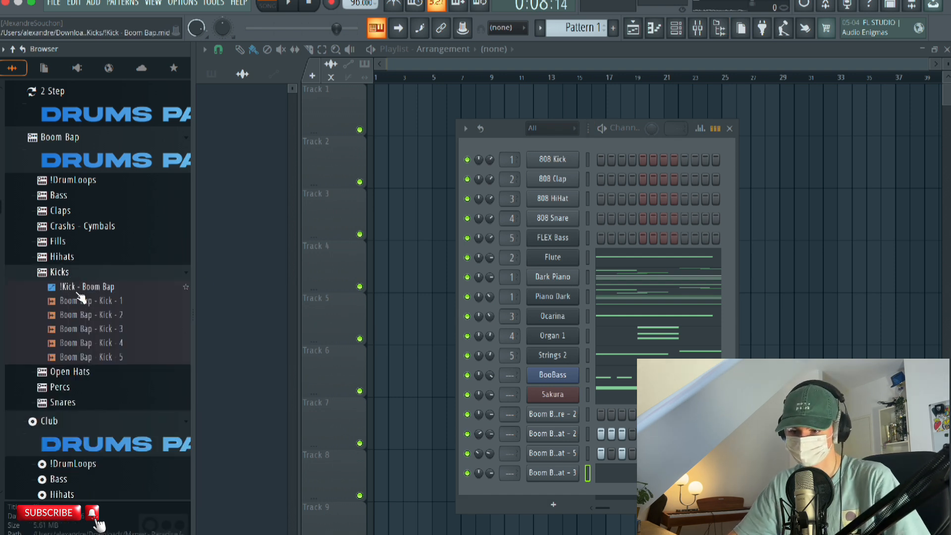
click(94, 316)
click(97, 330)
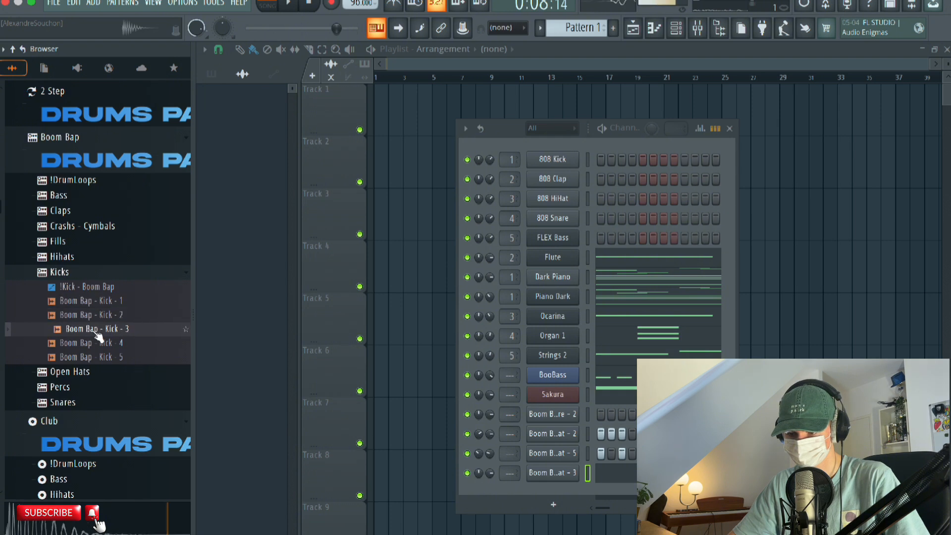
click(102, 344)
click(117, 303)
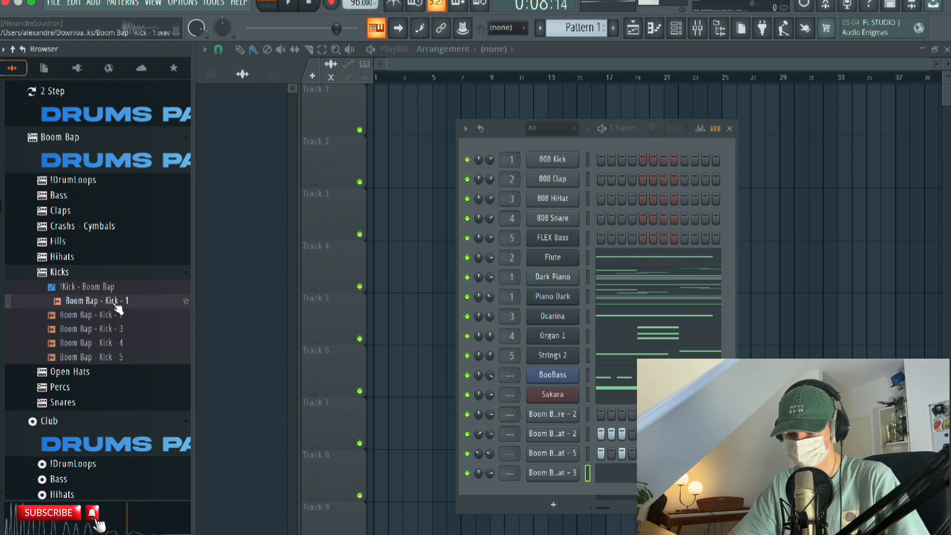
drag(118, 310, 537, 492)
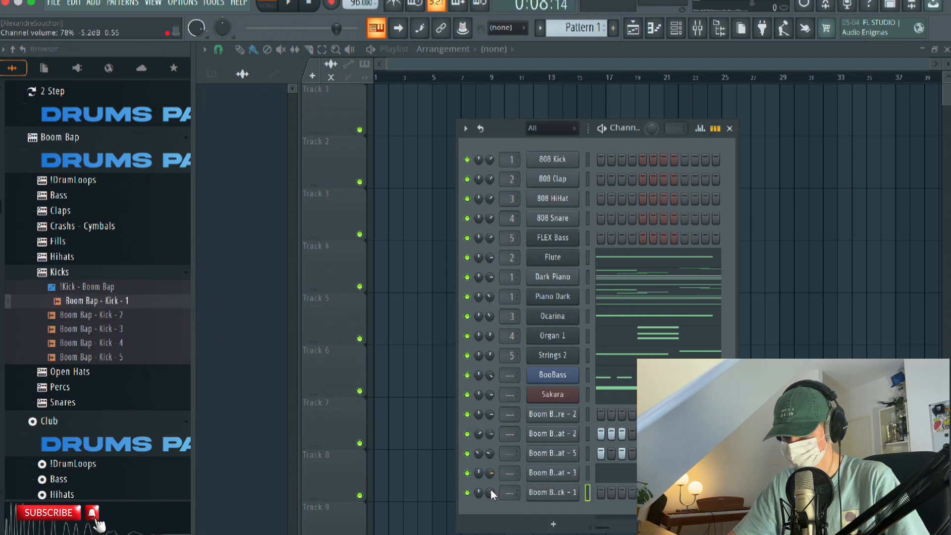
Place a one-step C5 note at 1:01 in the piano roll of Boom Bap - Kick - 1 and briefly play the pattern.
right_click(551, 496)
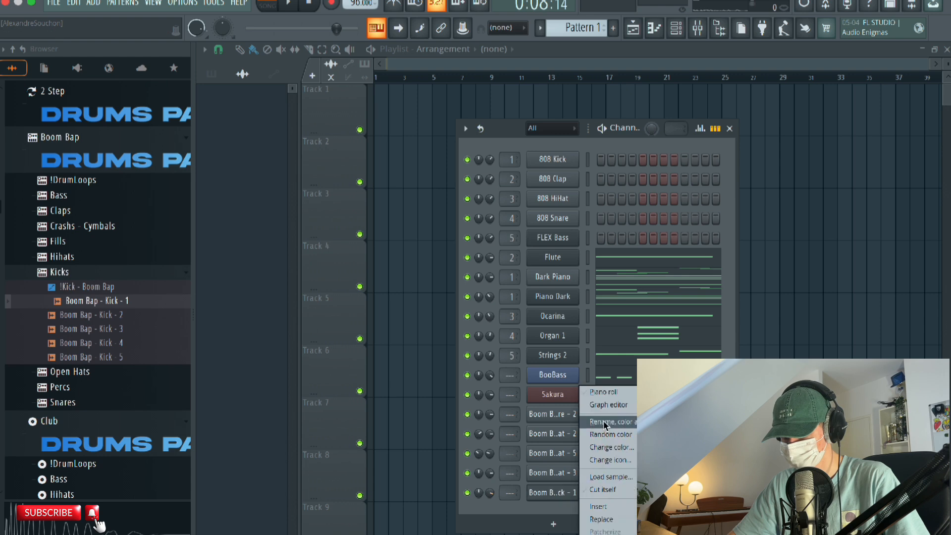
click(597, 390)
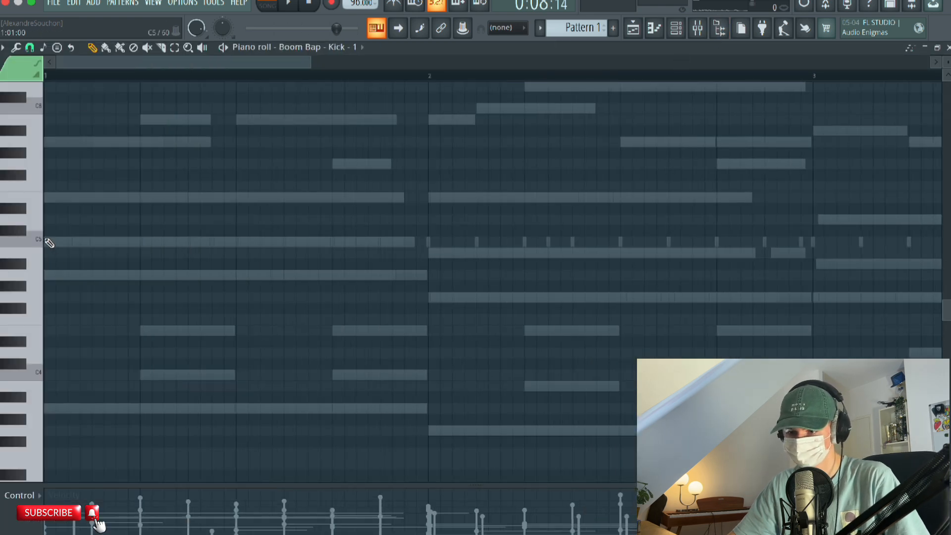
click(49, 243)
drag(114, 242, 68, 242)
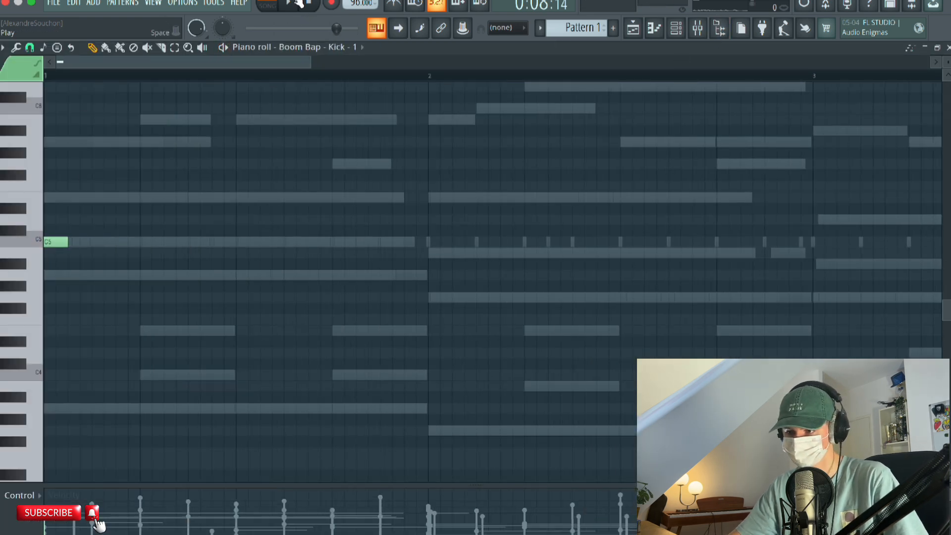
click(297, 4)
click(299, 5)
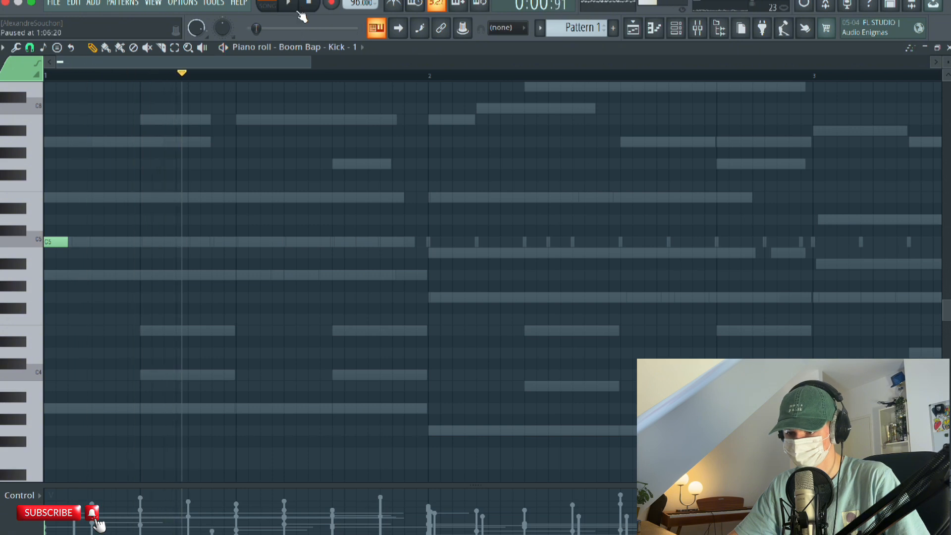
Add a second one-step C5 kick at 1:11 and play the pattern to check it.
click(302, 242)
drag(303, 242, 290, 242)
click(289, 4)
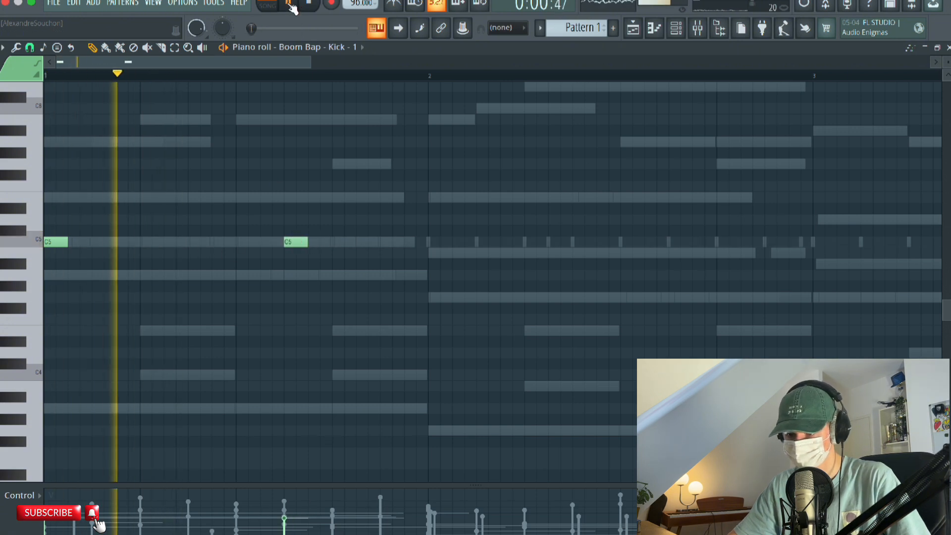
click(289, 4)
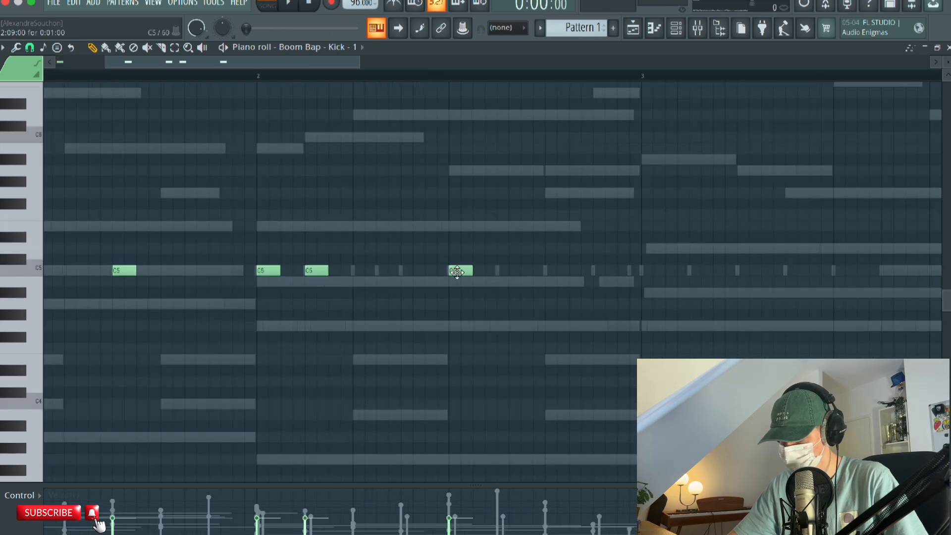
Move the bar 2 kick at 2:09 back to 2:07, add another C5 kick at 2:11 and play the pattern.
drag(457, 272, 407, 275)
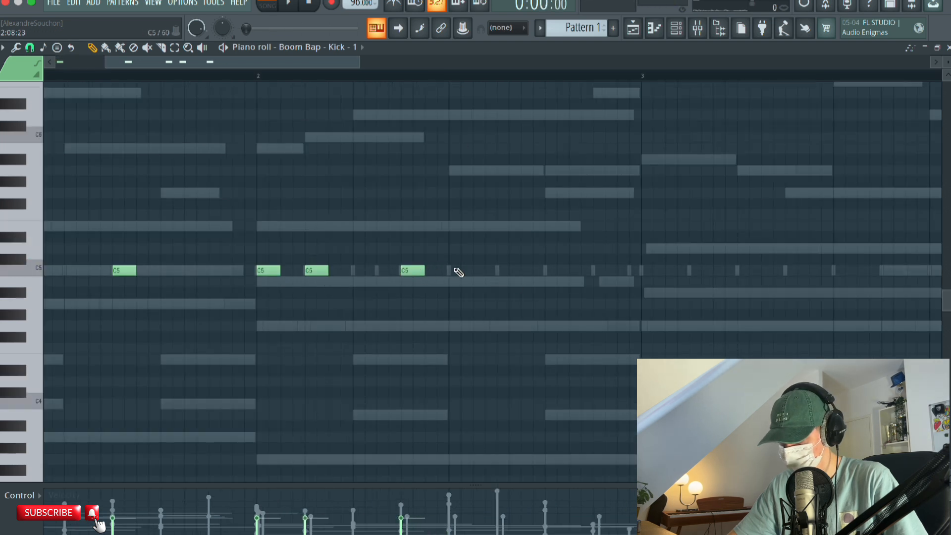
click(500, 271)
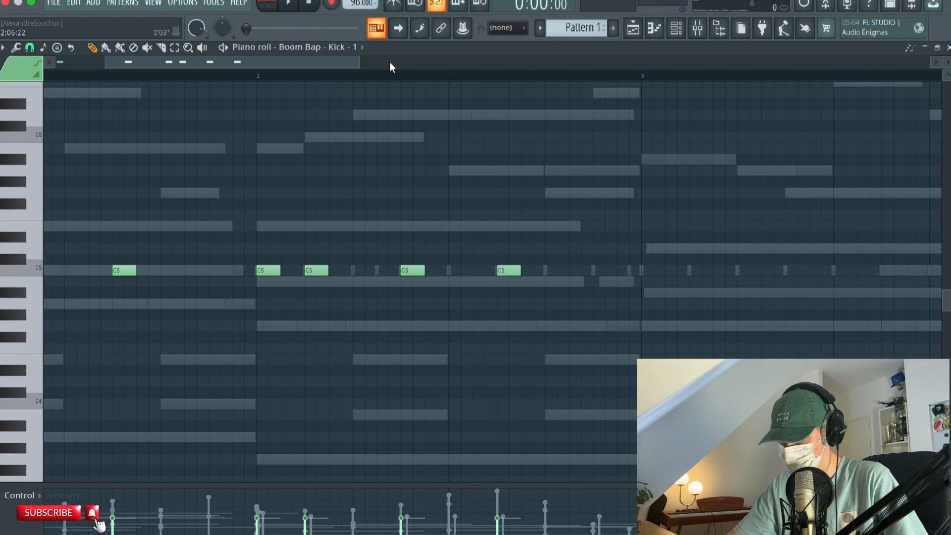
click(294, 5)
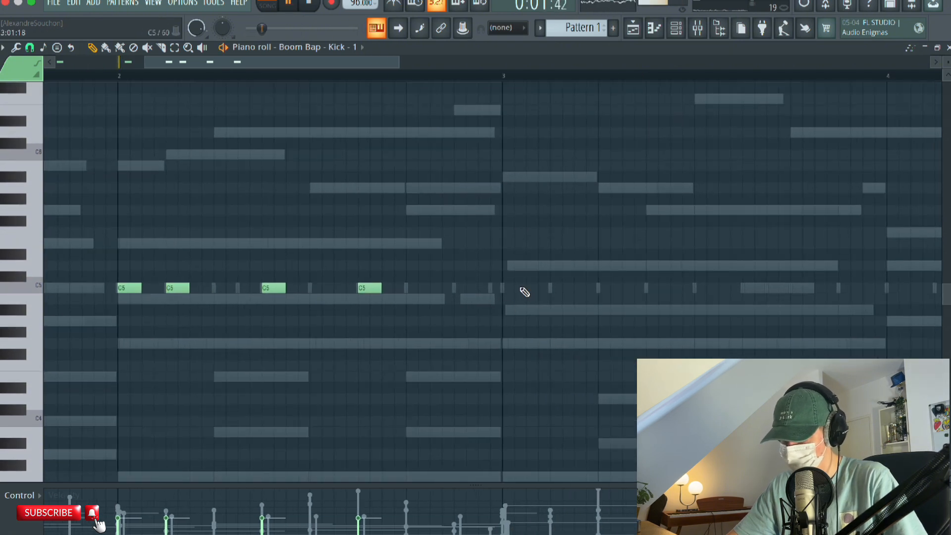
Place C5 kicks at 3:01, 3:09, 3:11, 4:01, 4:04, 4:07, 4:09 and 4:11, playing the pattern to check them.
click(507, 291)
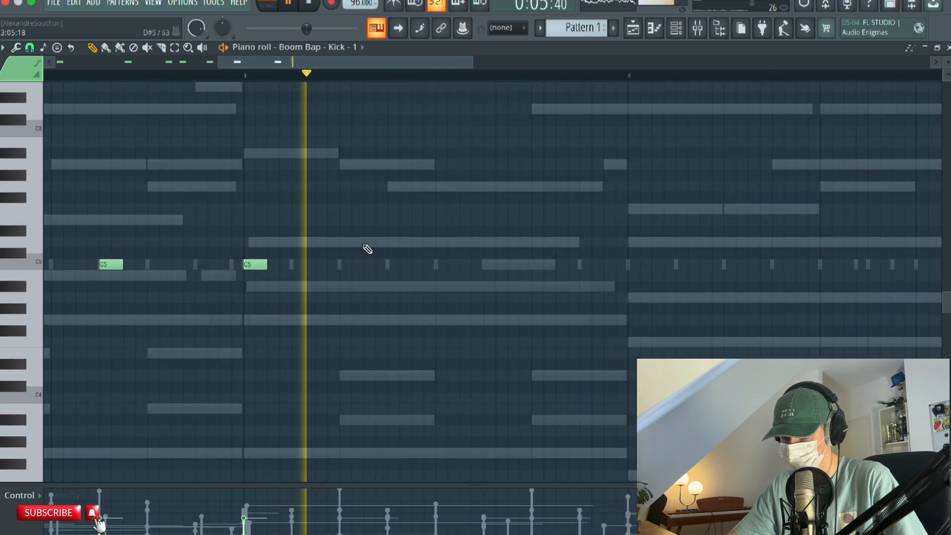
click(288, 6)
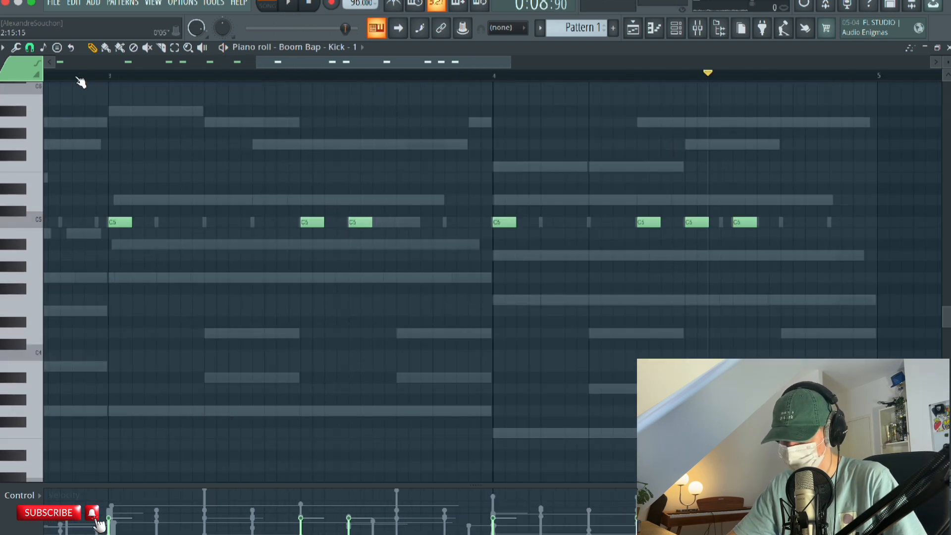
click(288, 5)
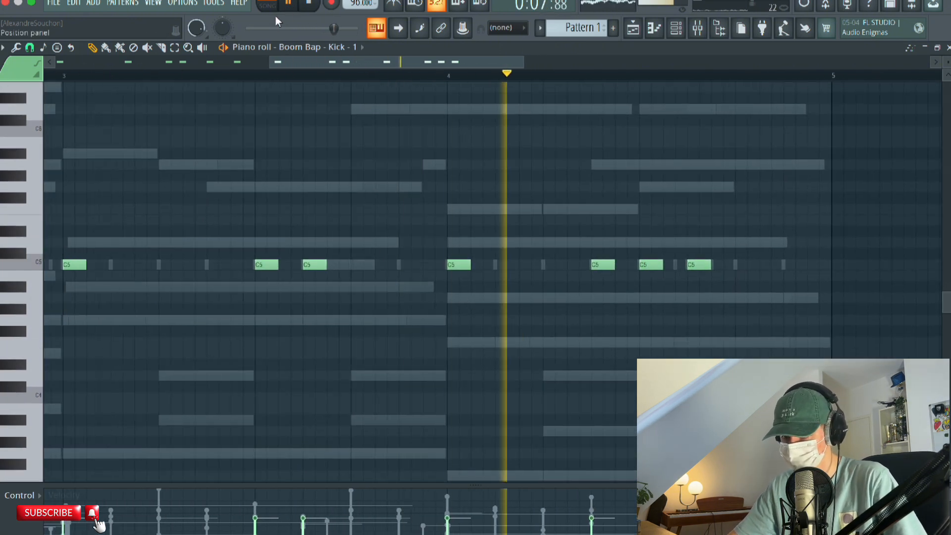
click(288, 4)
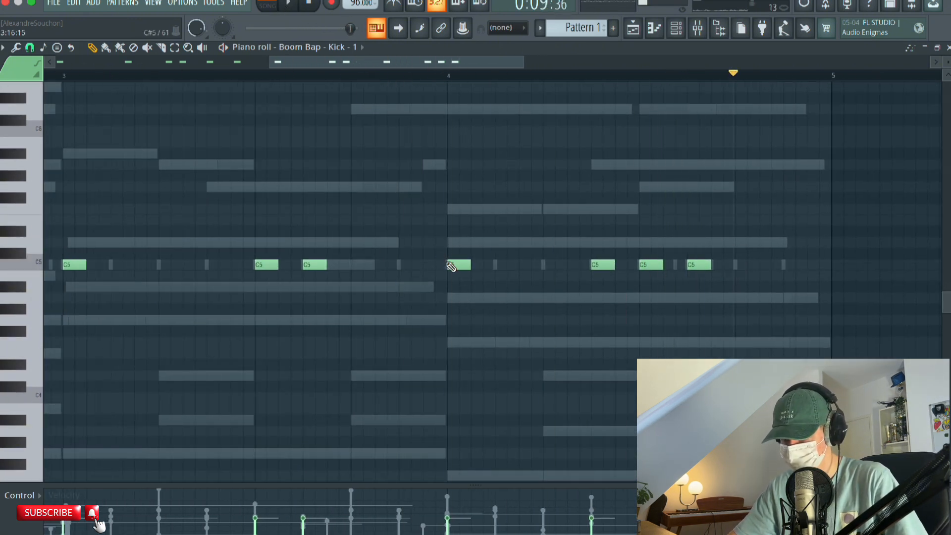
key(space)
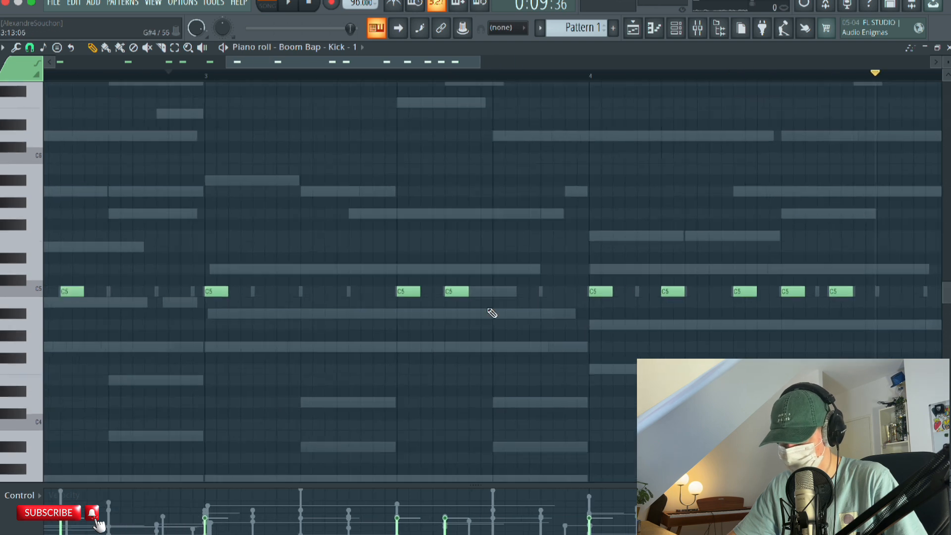
click(387, 274)
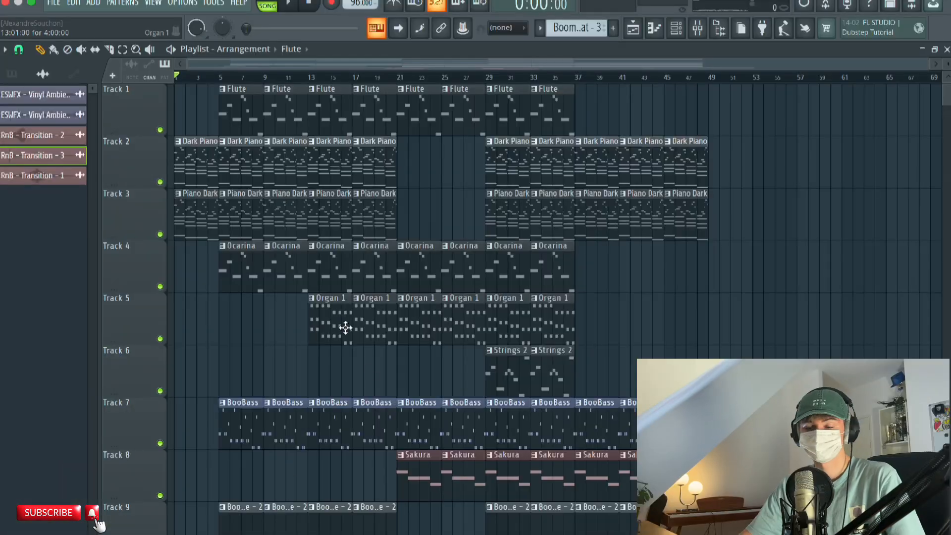
Review the playlist arrangement's melodic, drum, transition and vinyl ambience tracks, selecting the RnB - Transition - 3 sample.
scroll(367, 331, down, 5)
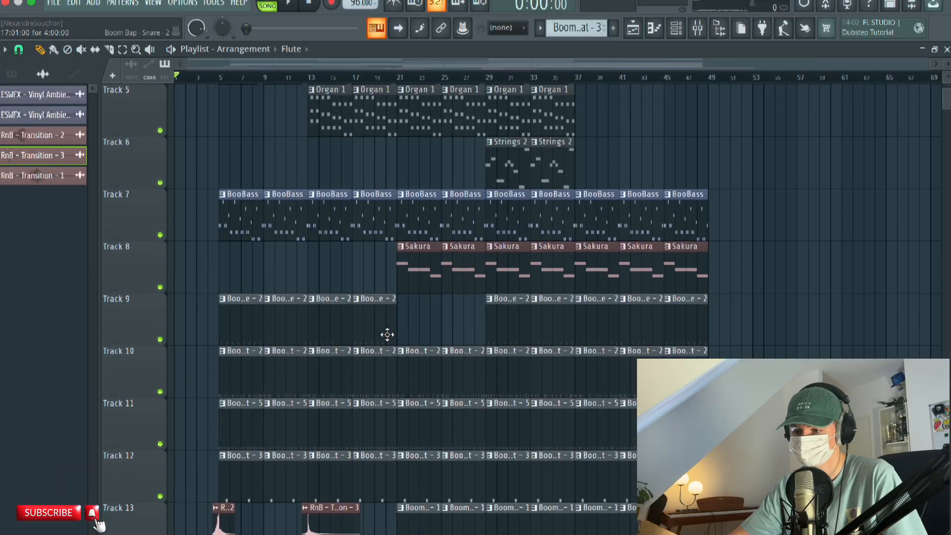
scroll(387, 333, up, 5)
scroll(365, 319, down, 10)
scroll(344, 177, up, 4)
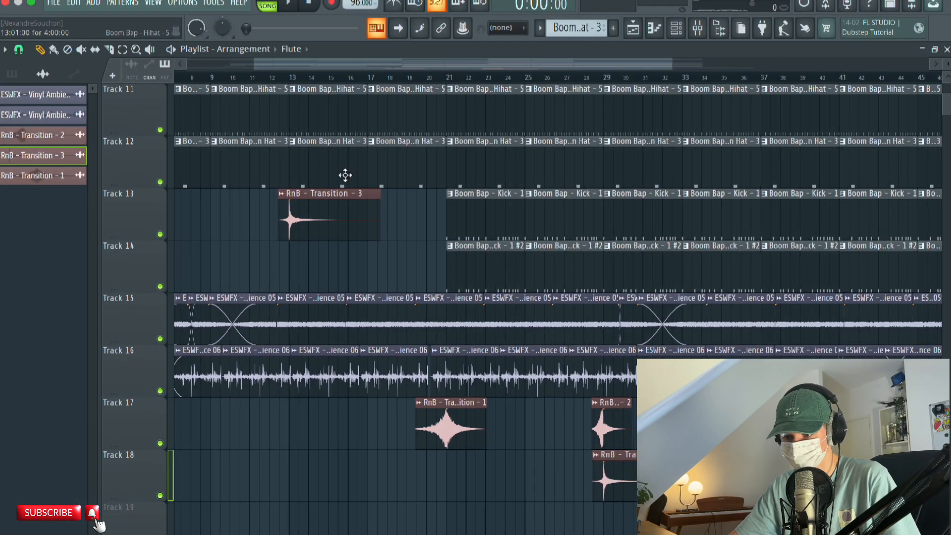
click(76, 161)
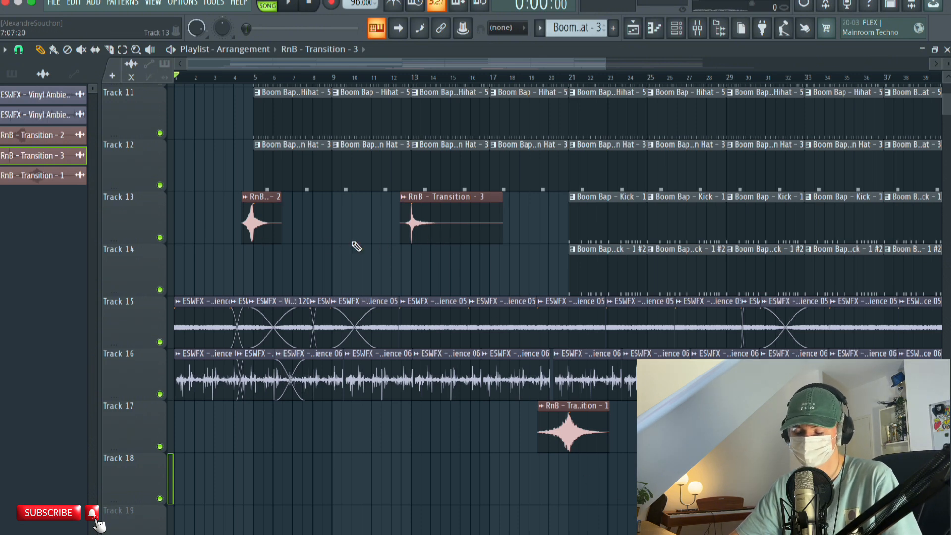
scroll(181, 148, up, 10)
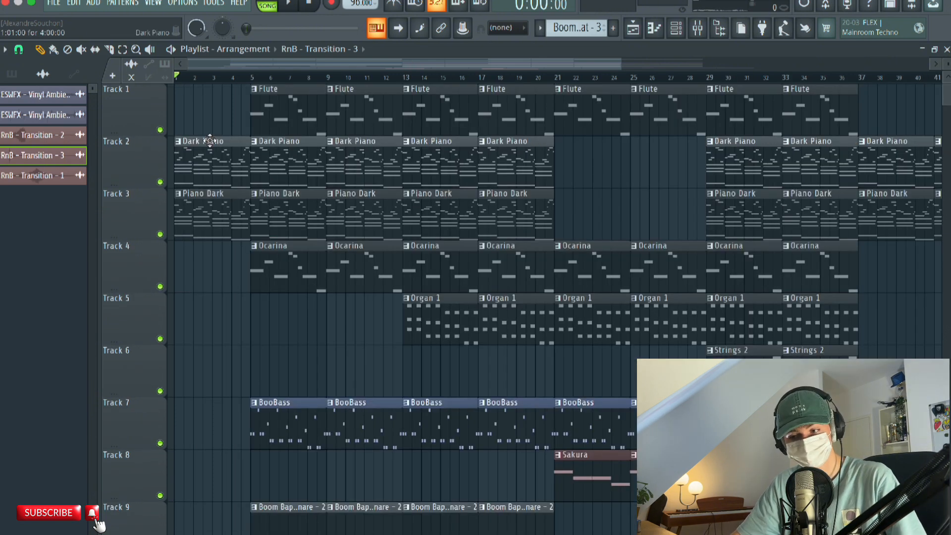
Play the song arrangement from bar 1 and follow its melodic, bass, drum and vinyl tracks along the timeline.
scroll(208, 93, down, 1)
scroll(210, 93, up, 1)
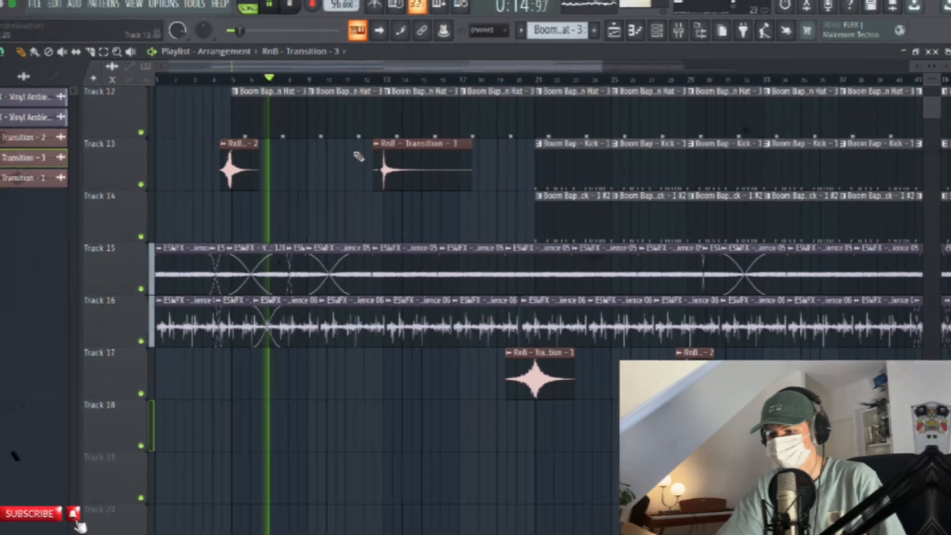
scroll(358, 157, up, 3)
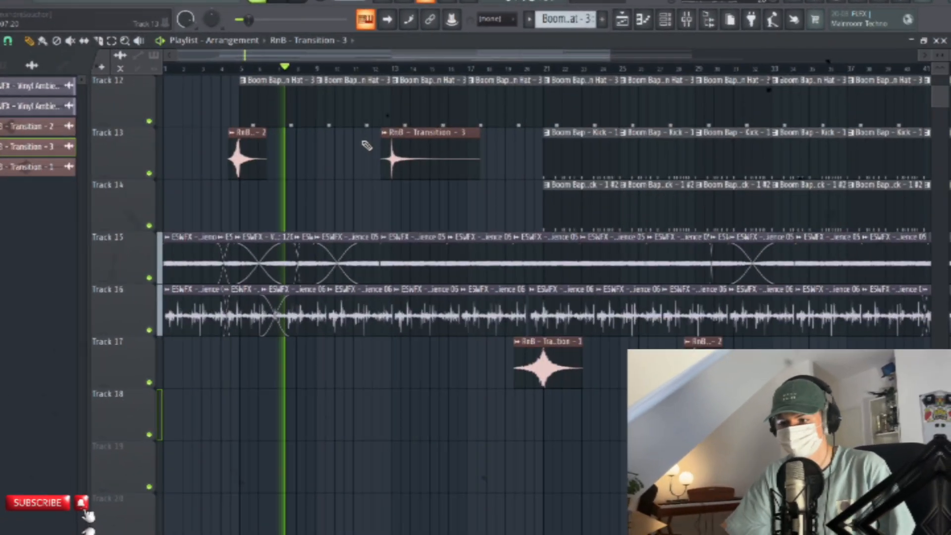
scroll(367, 145, up, 1)
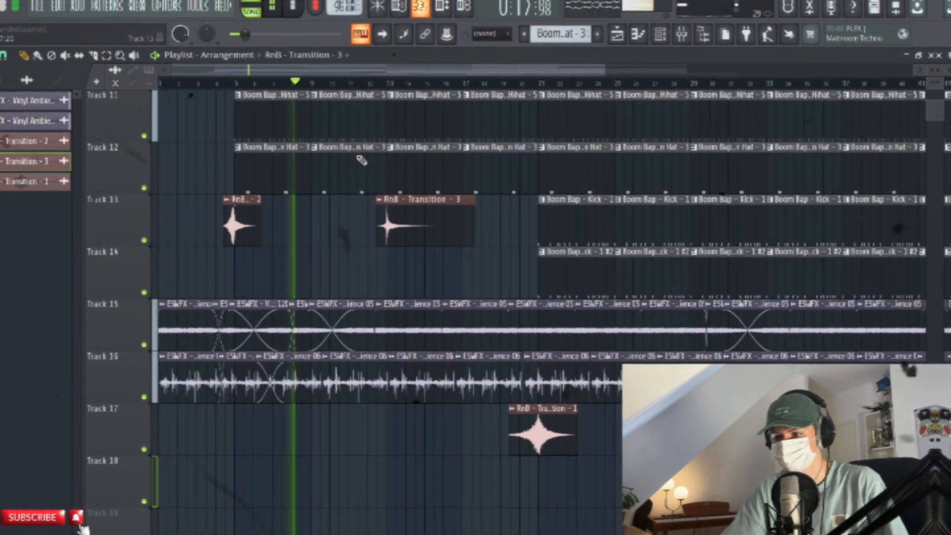
scroll(361, 160, up, 10)
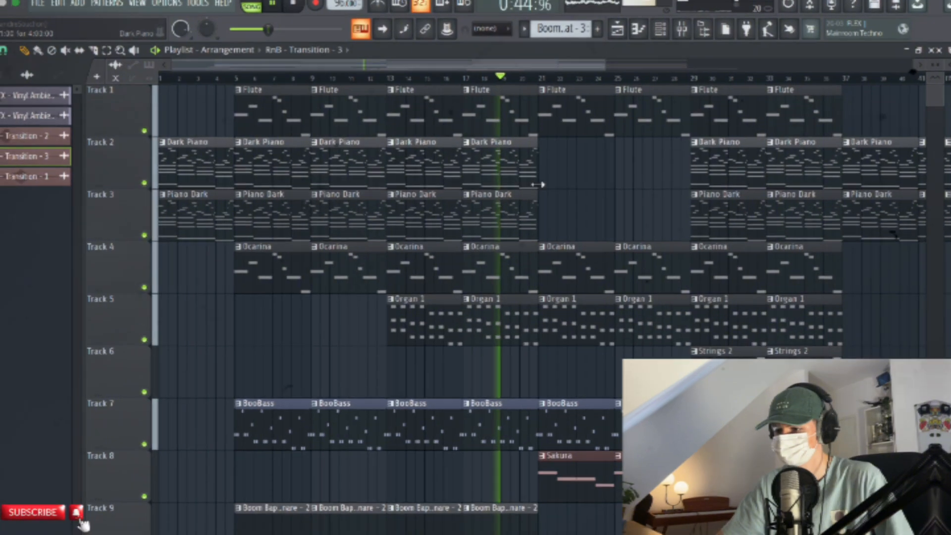
mouse_move(590, 204)
mouse_down()
mouse_move(445, 203)
mouse_move(338, 221)
mouse_up()
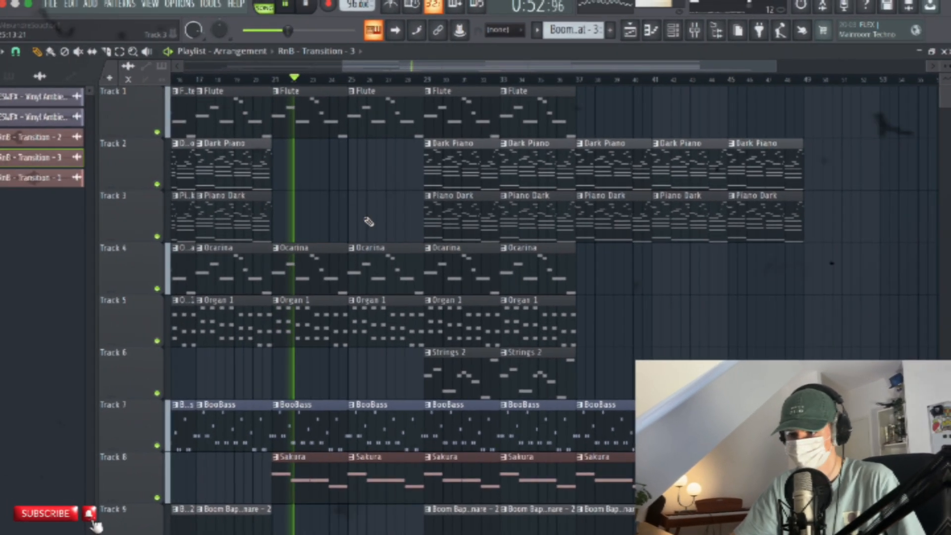
mouse_move(353, 207)
mouse_down()
mouse_move(311, 221)
mouse_move(223, 222)
mouse_up()
drag(298, 221, 330, 212)
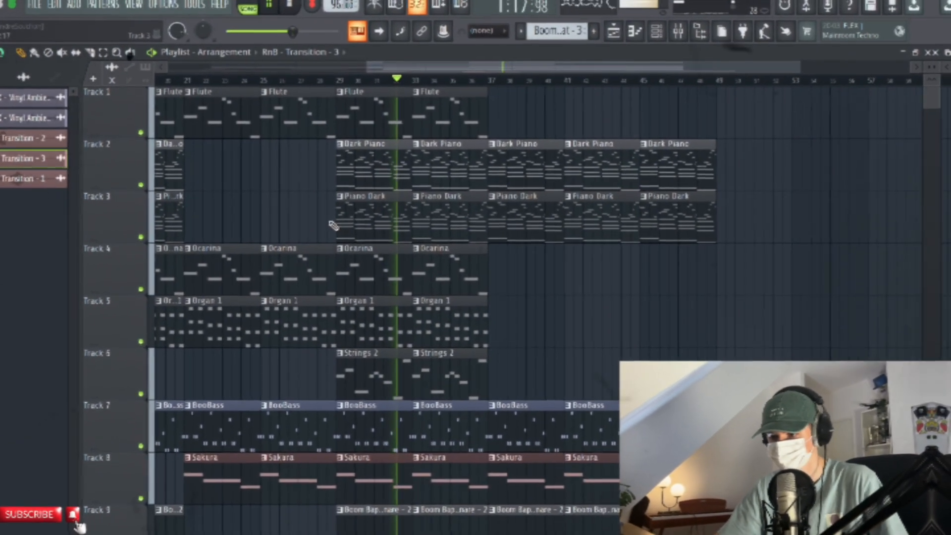
drag(320, 223, 232, 220)
mouse_move(367, 220)
mouse_down()
mouse_move(305, 218)
mouse_move(329, 209)
mouse_move(333, 218)
mouse_up()
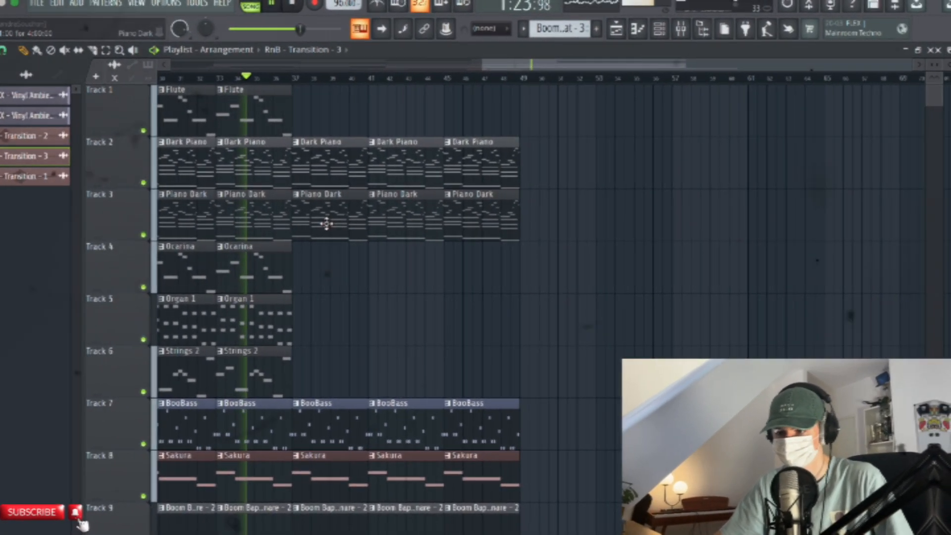